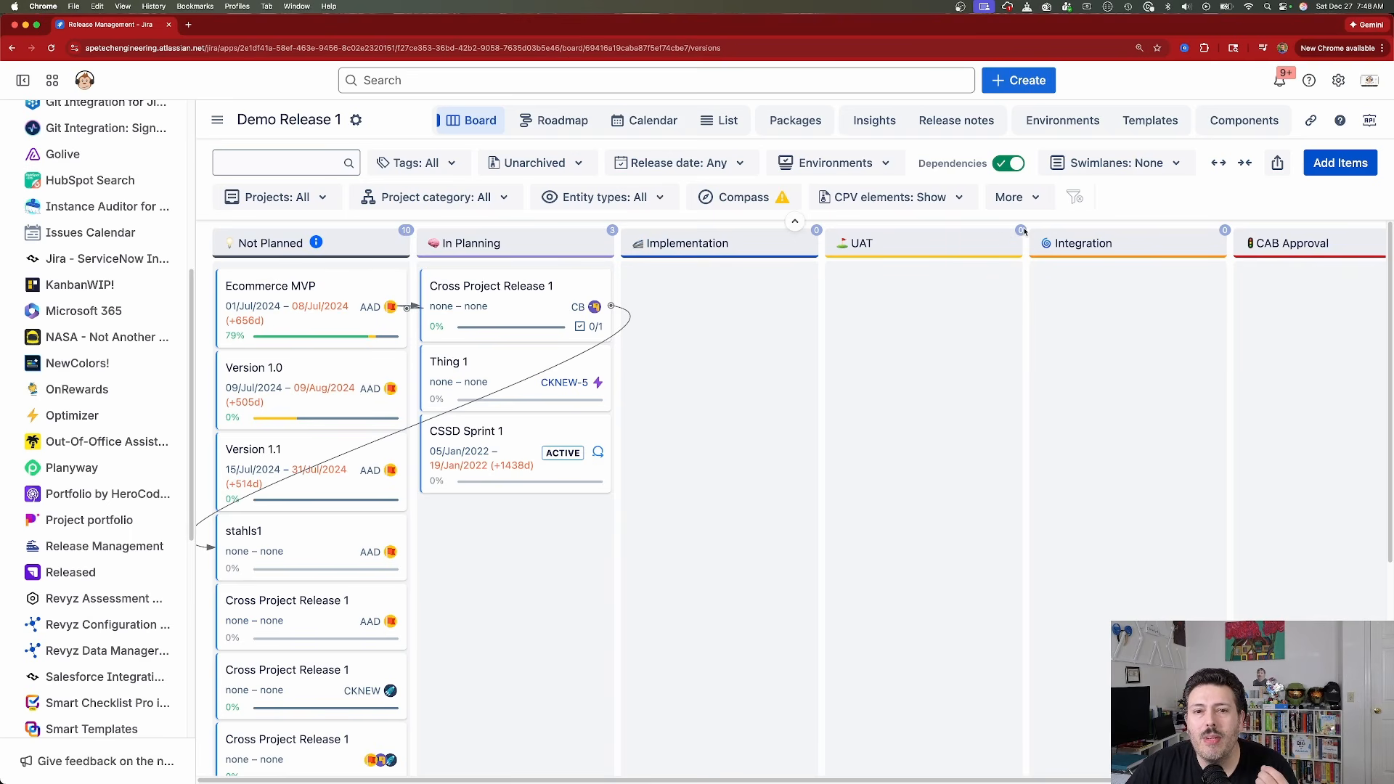
Start a new release board and name it "Video Review Board 1".
click(217, 119)
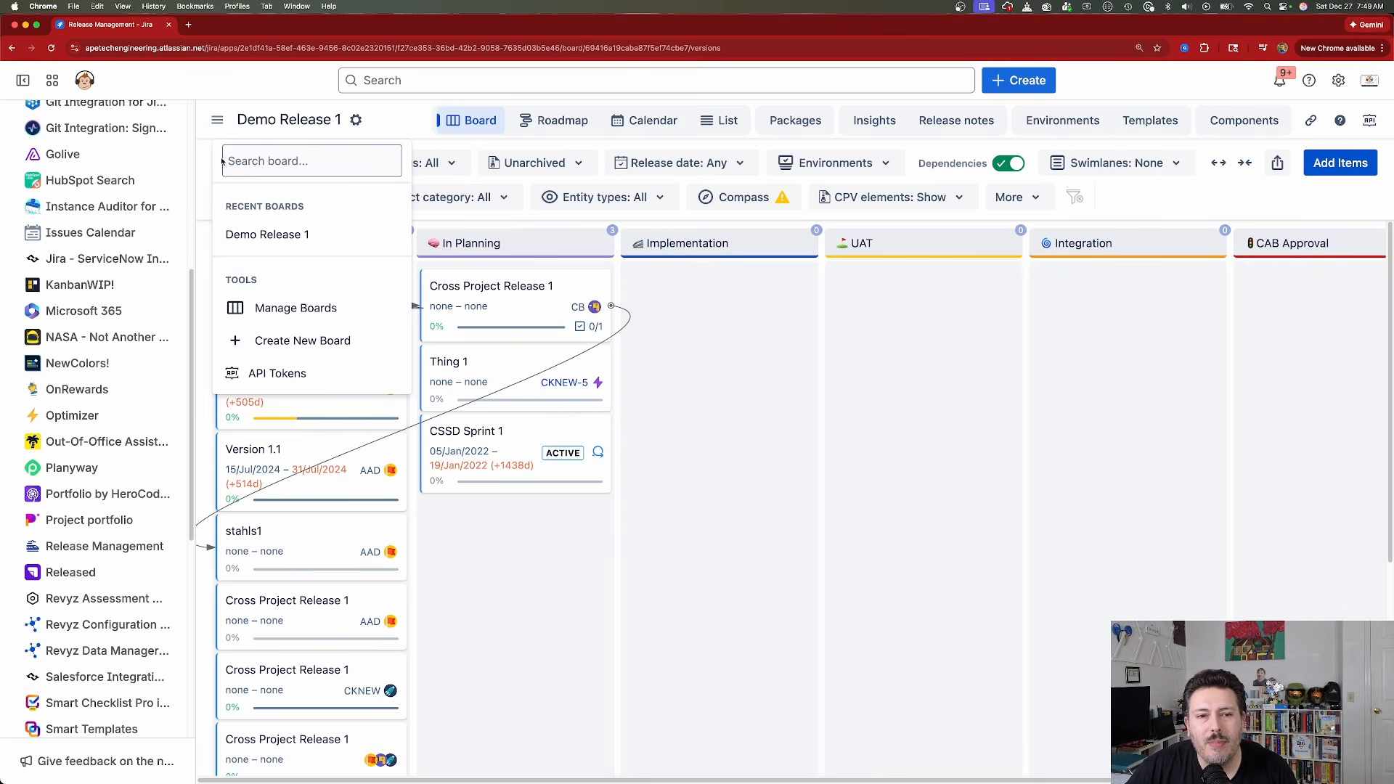
click(276, 348)
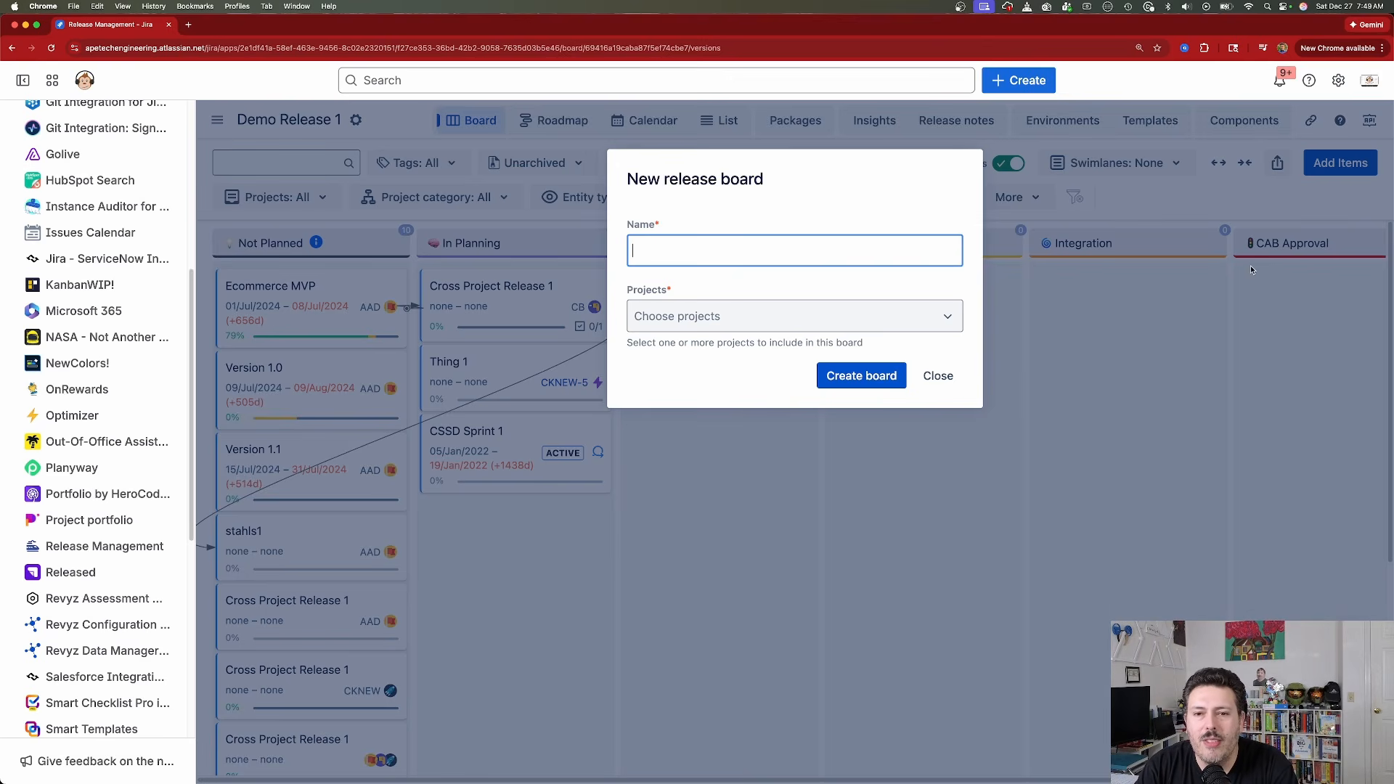
text(Video R)
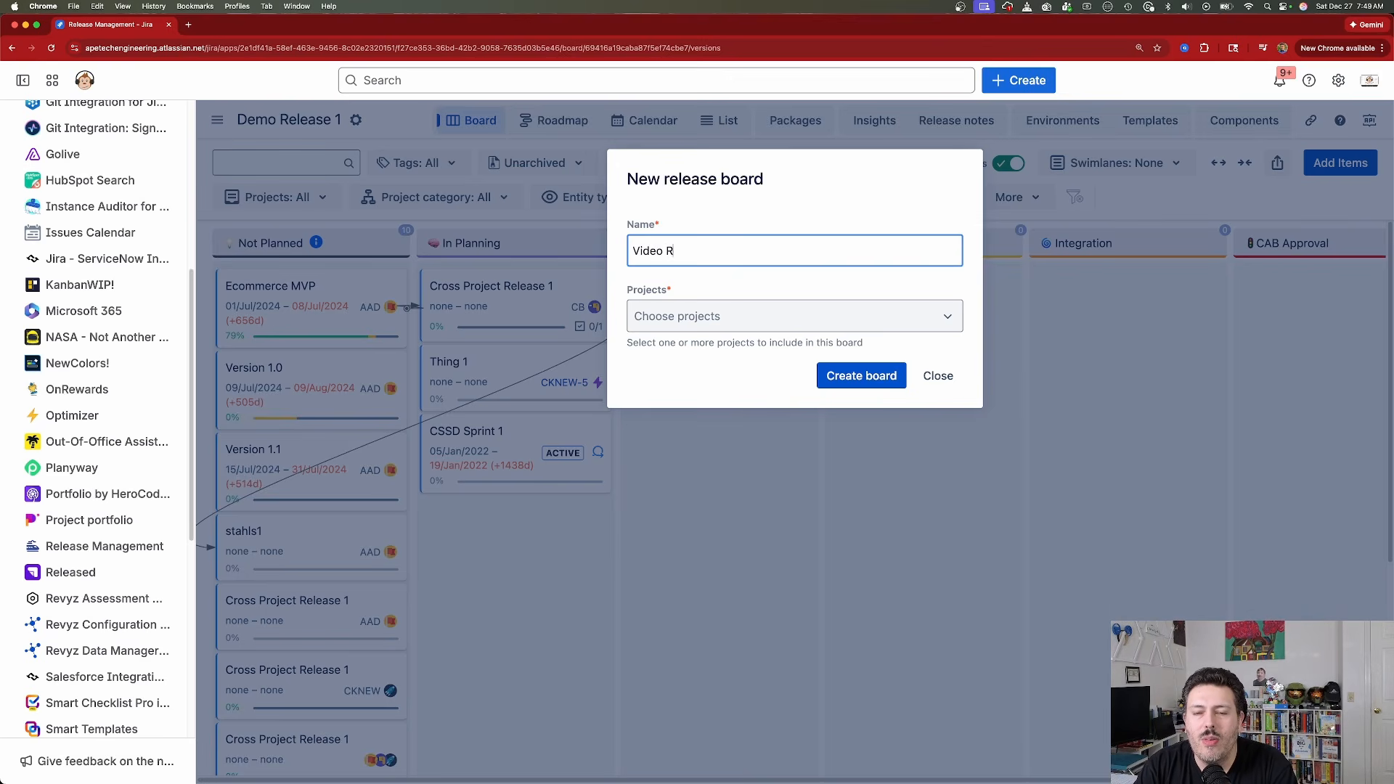
text(eview Board 1)
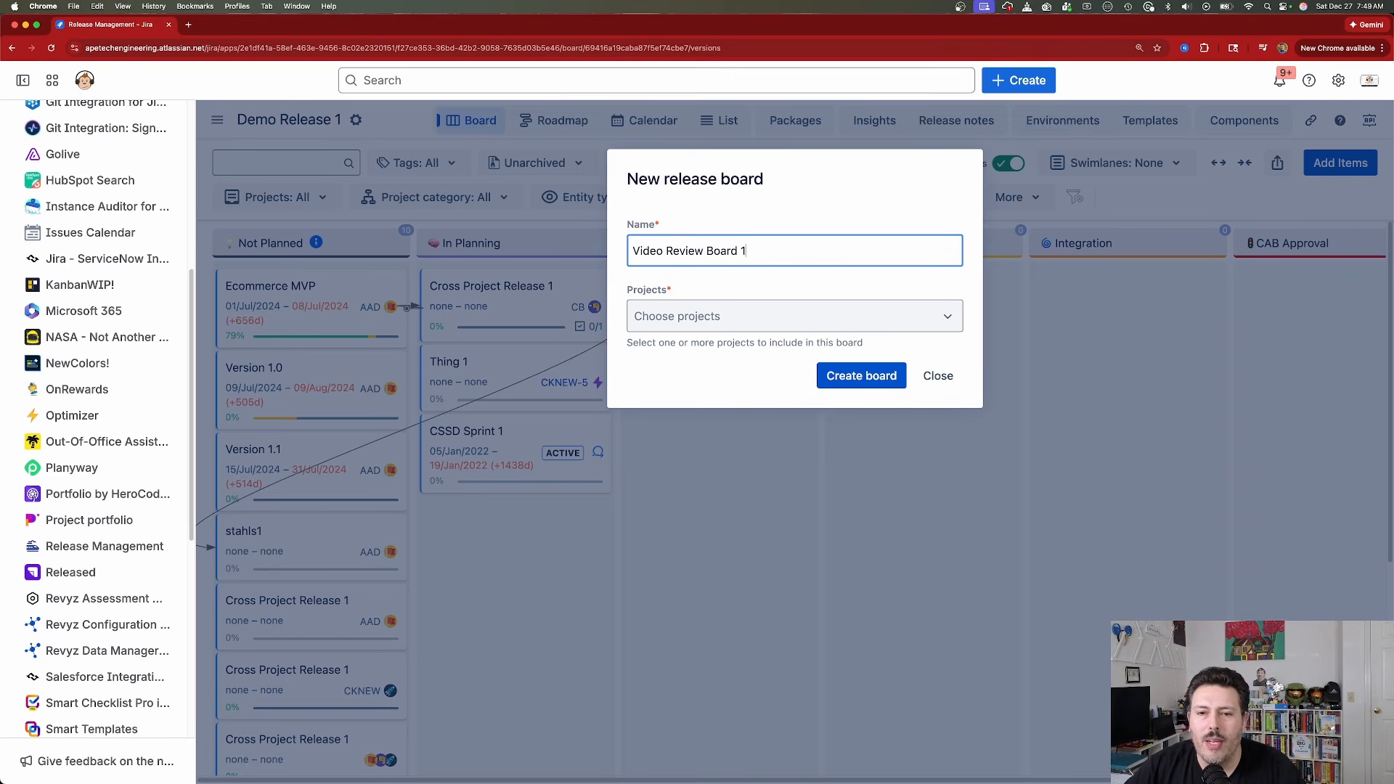
Include the projects Allinpmprep, Customer B, Apetech's Content Creation and Company Kanban, and create the board.
click(791, 323)
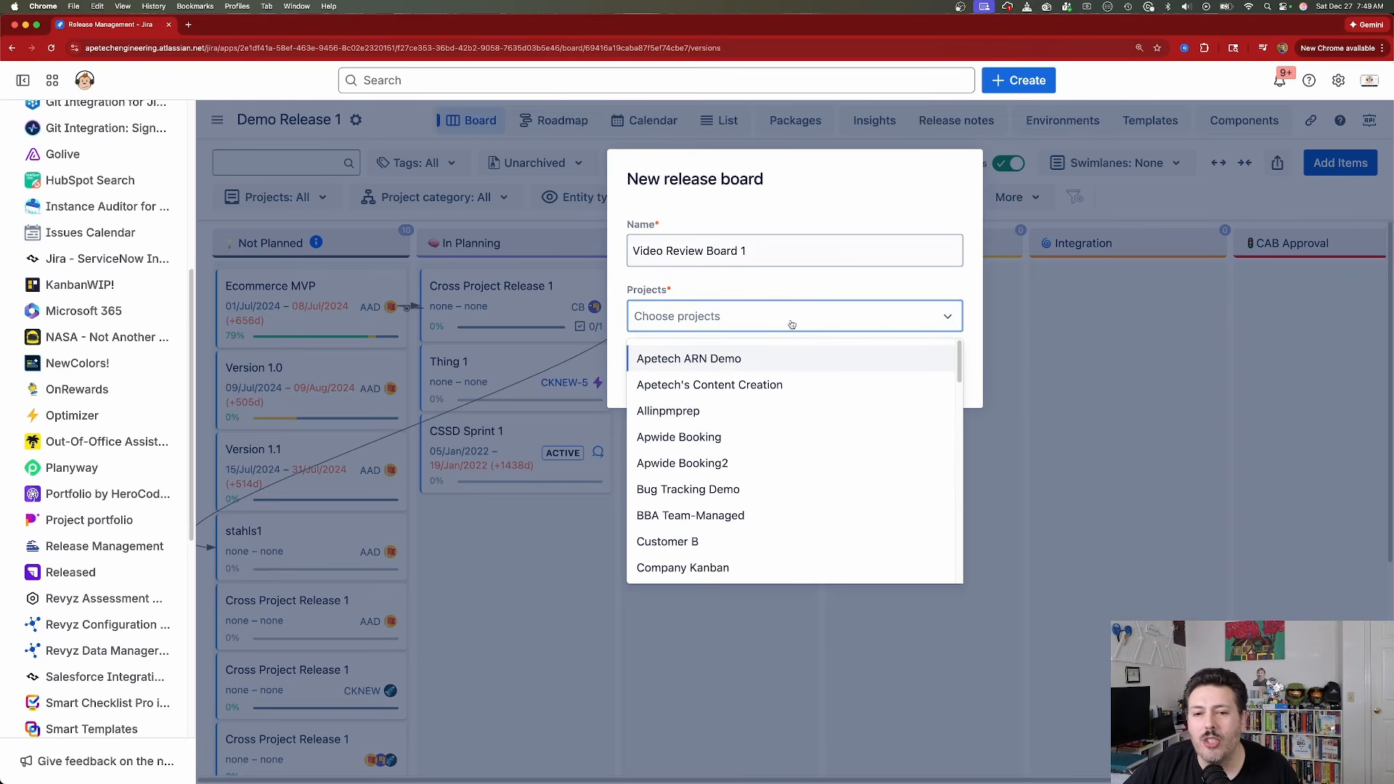
click(736, 412)
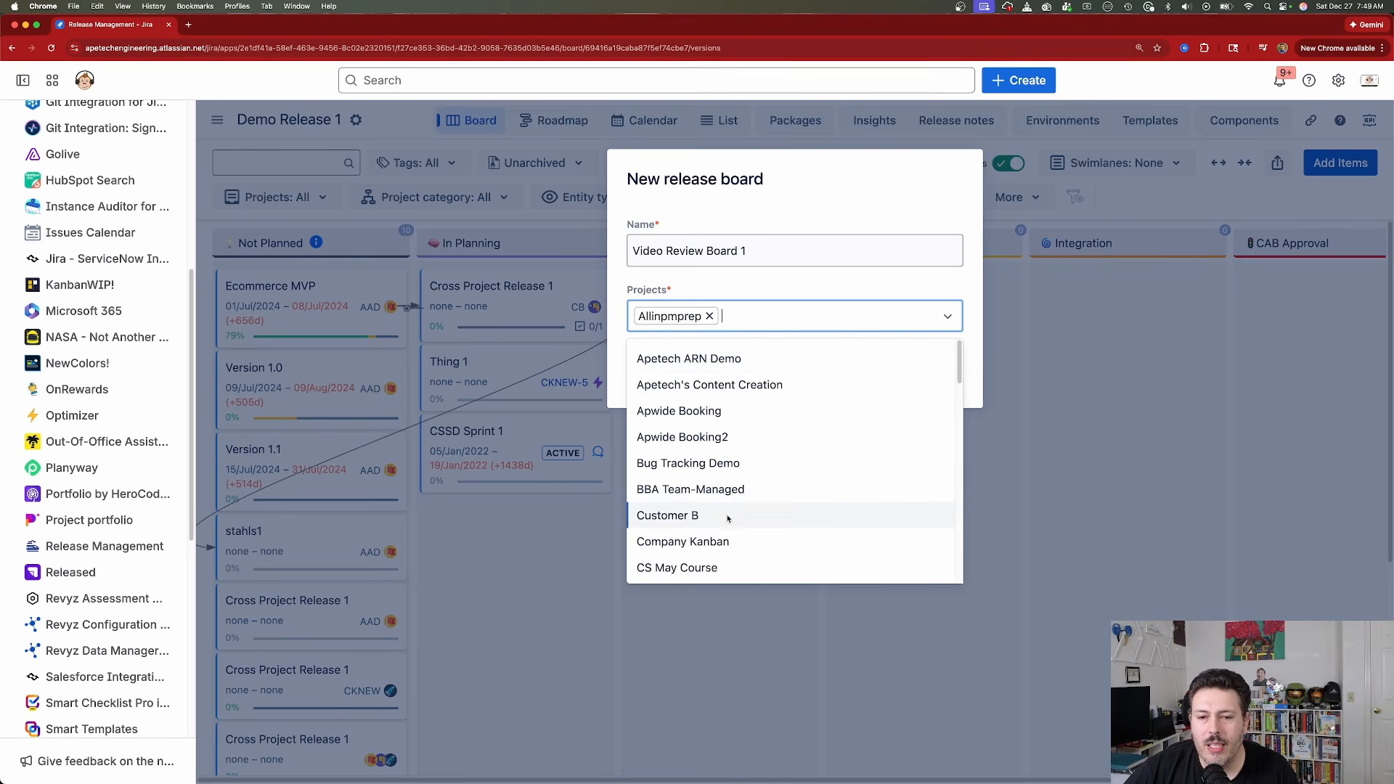
click(728, 518)
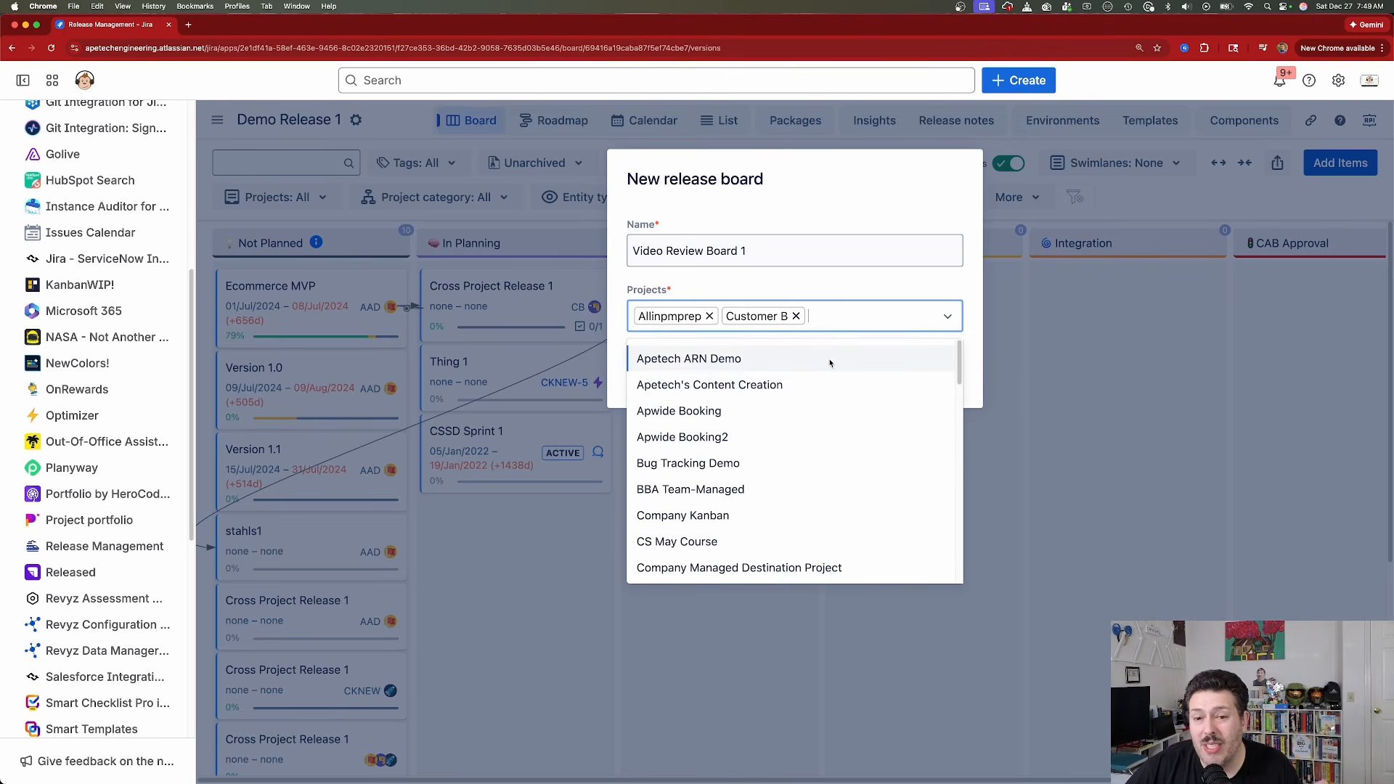
click(818, 387)
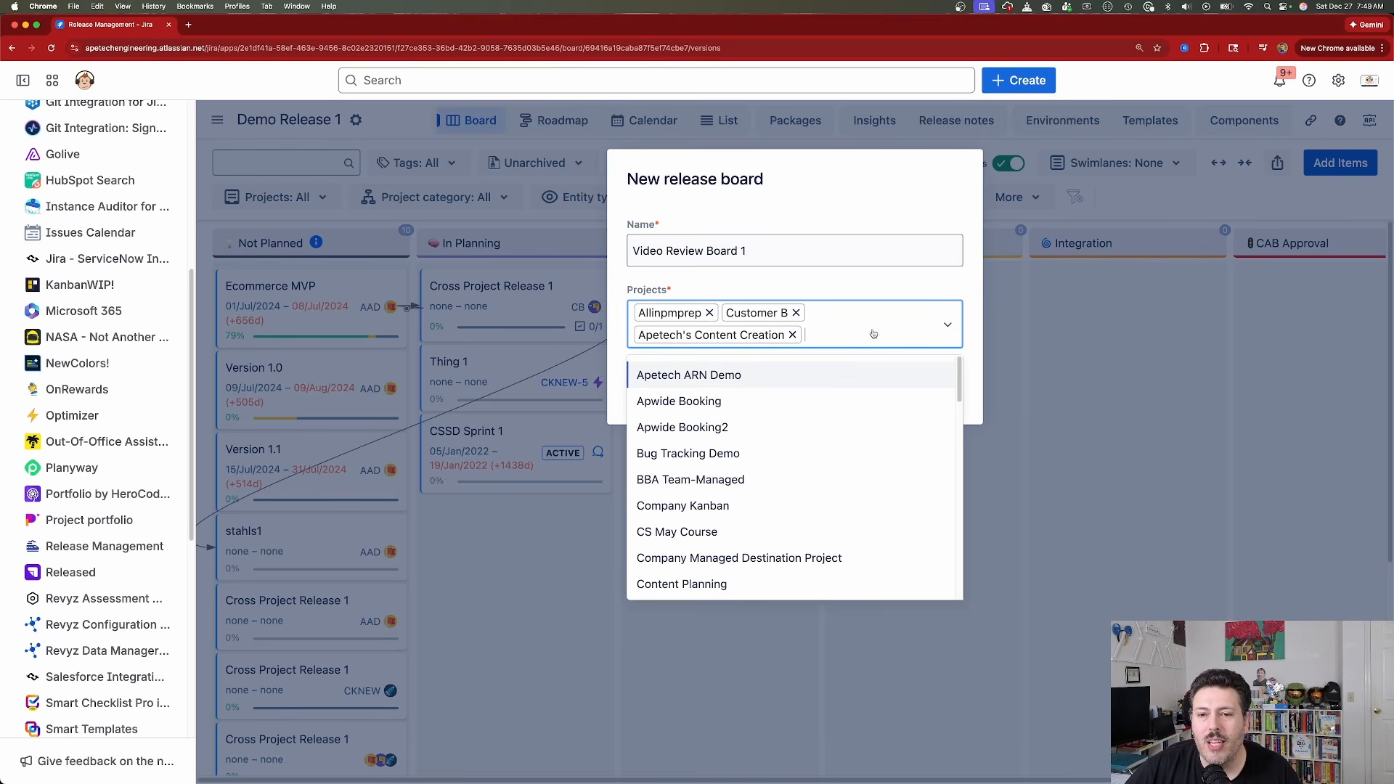
click(802, 506)
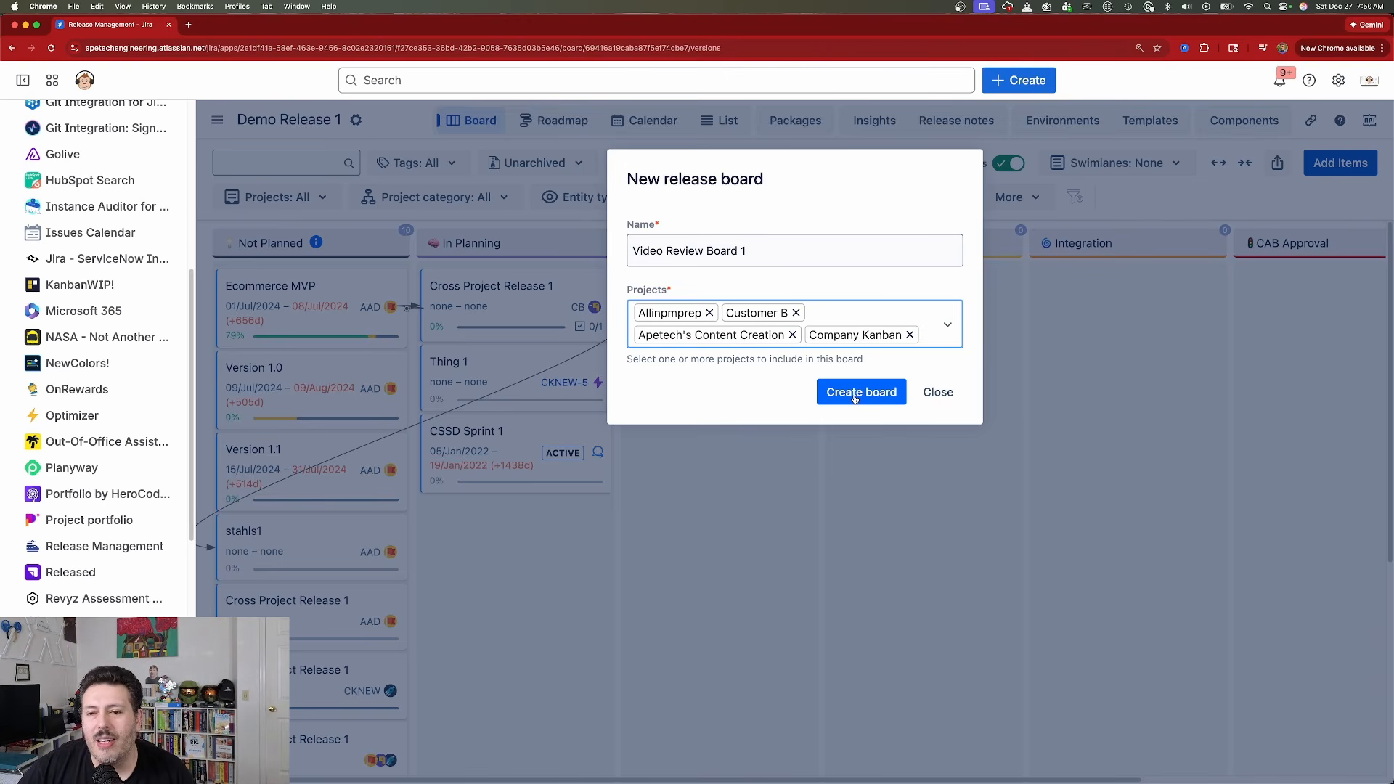
click(856, 397)
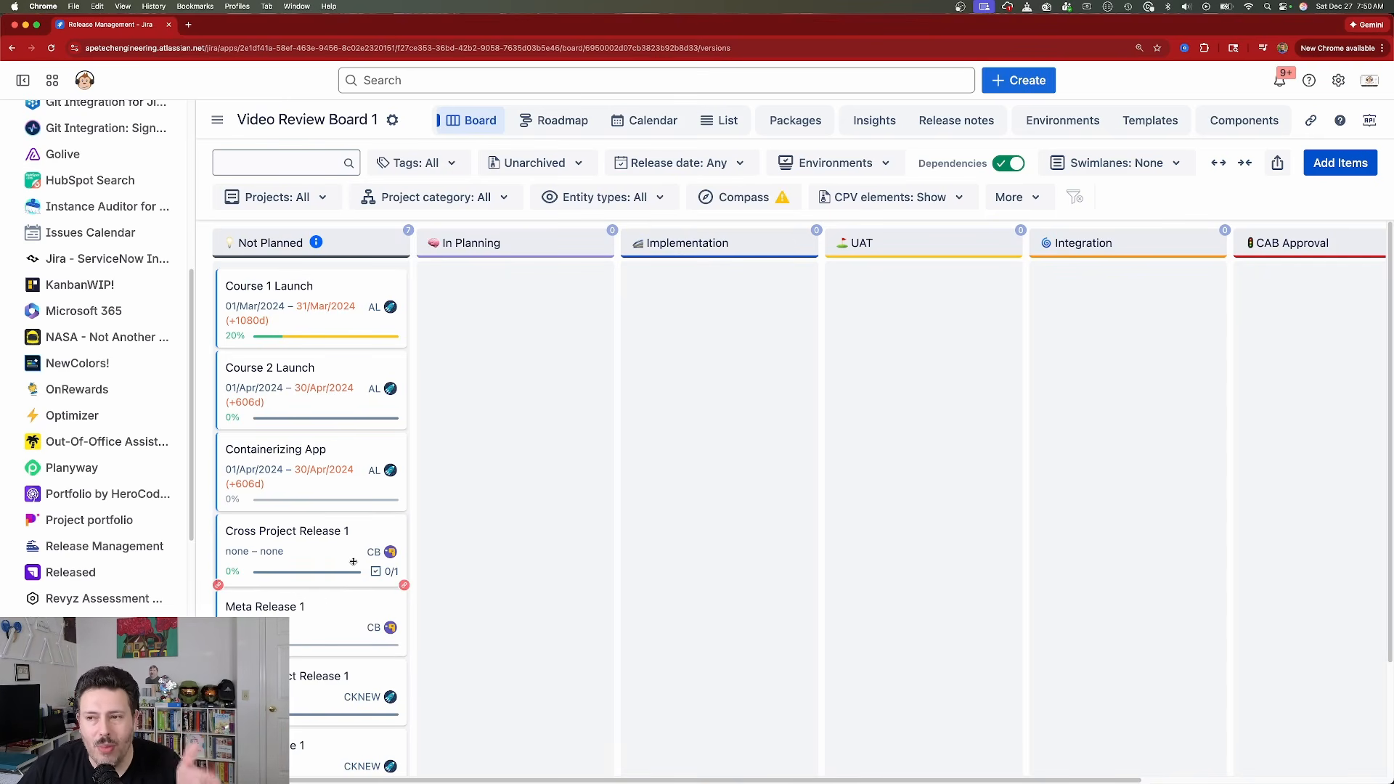
Start a new version on the board and name it "Cross Project Vide Review Release".
mouse_move(881, 413)
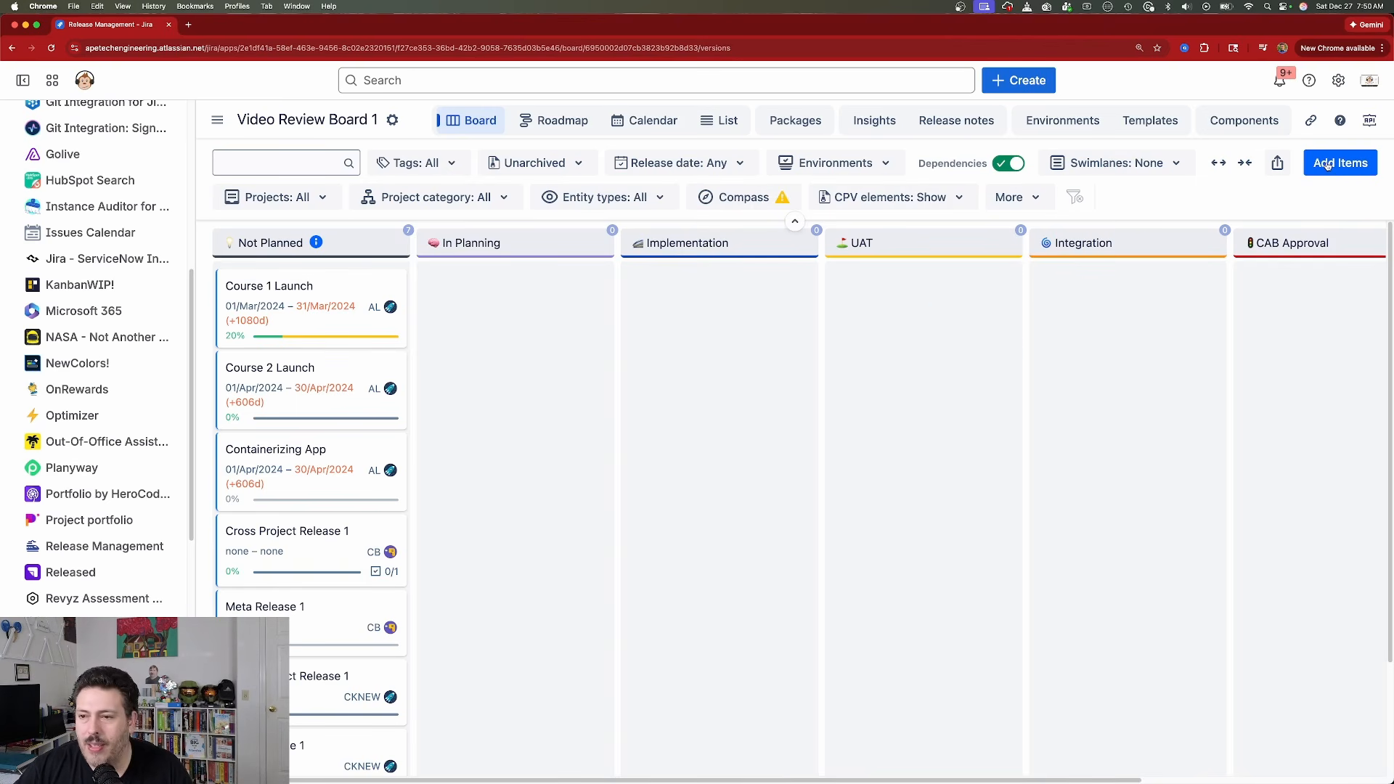
click(1328, 165)
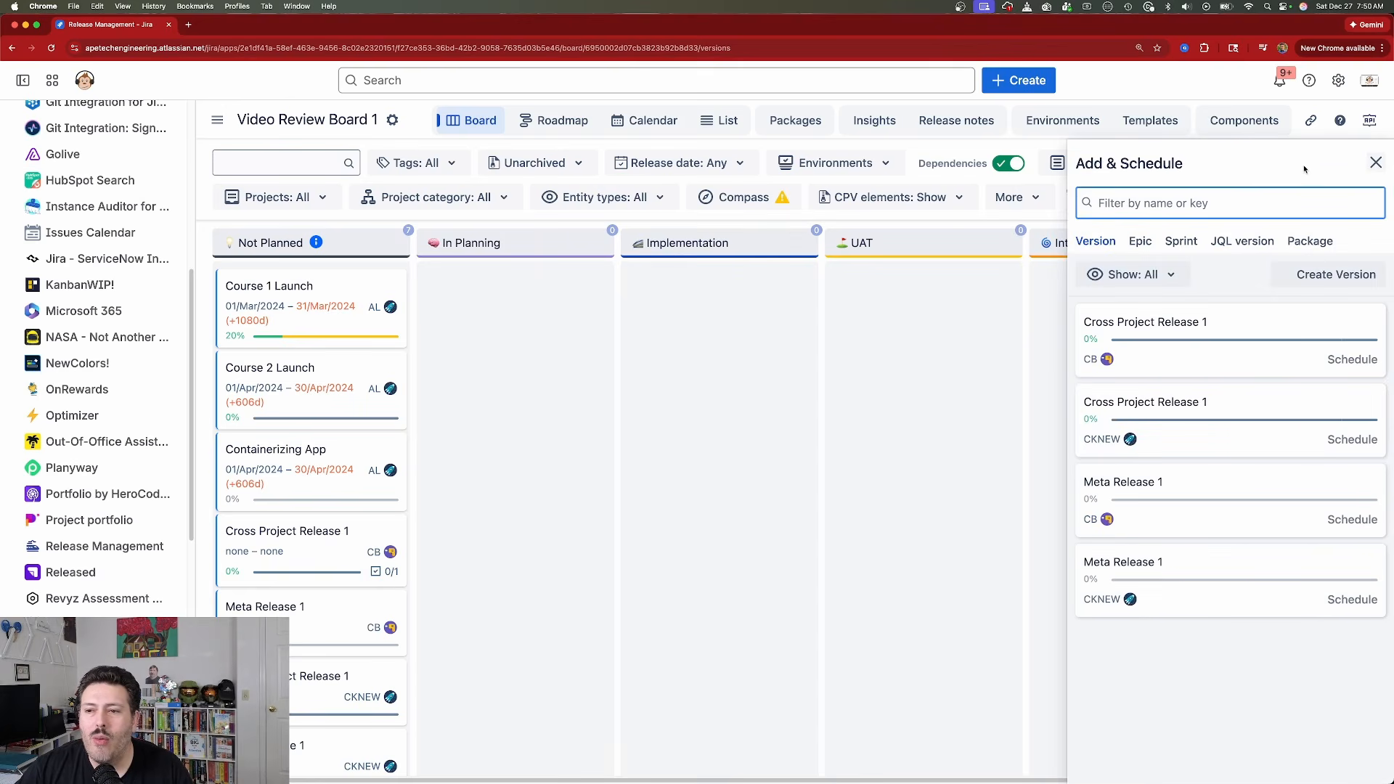
click(1340, 276)
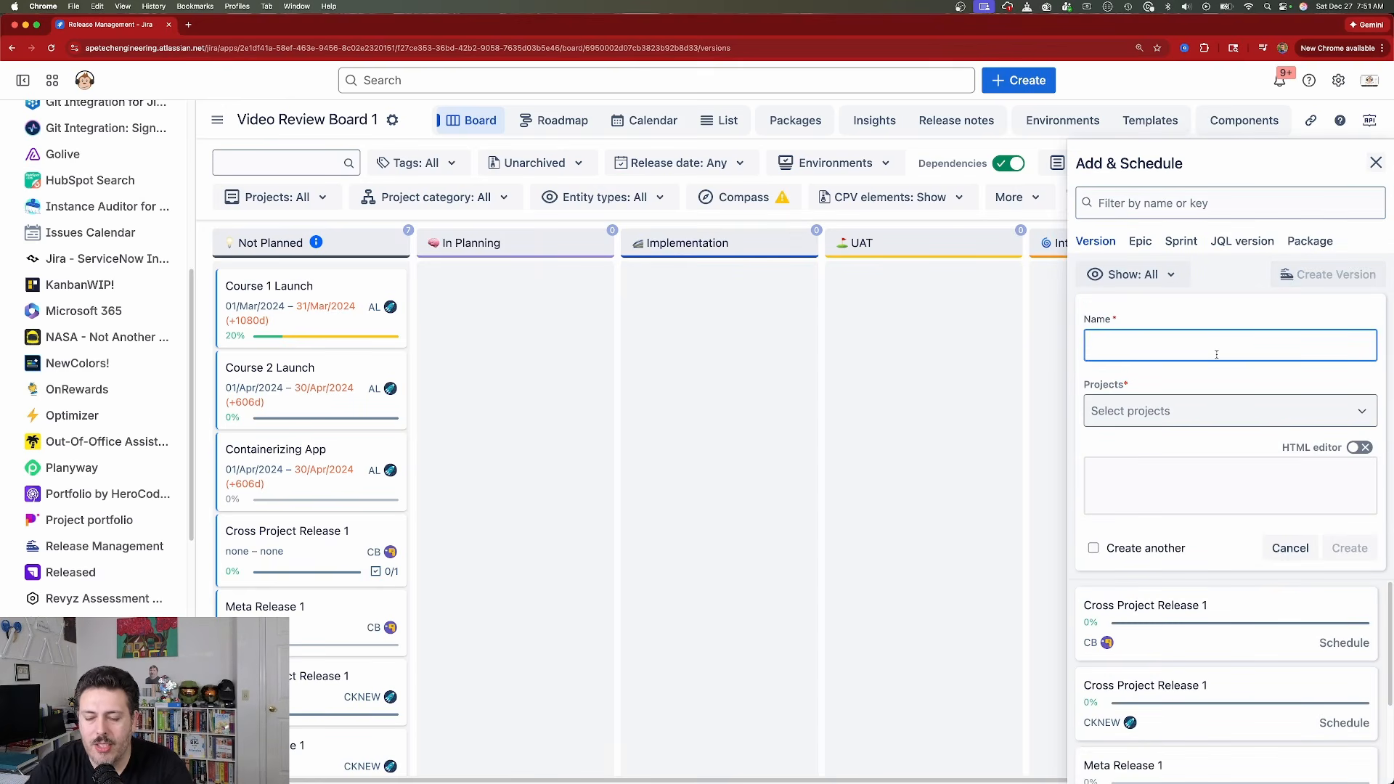
text(Cross Proje)
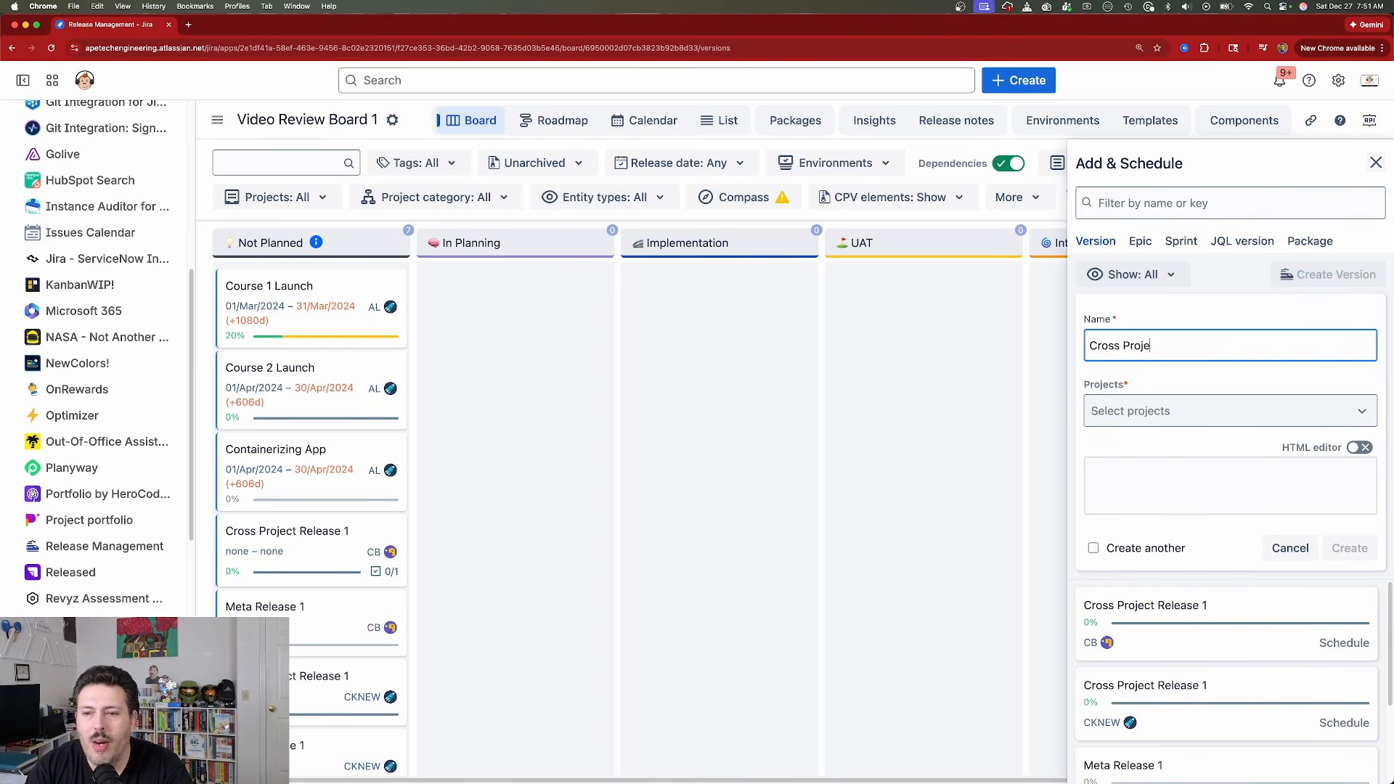
text(ct Vide Review Release)
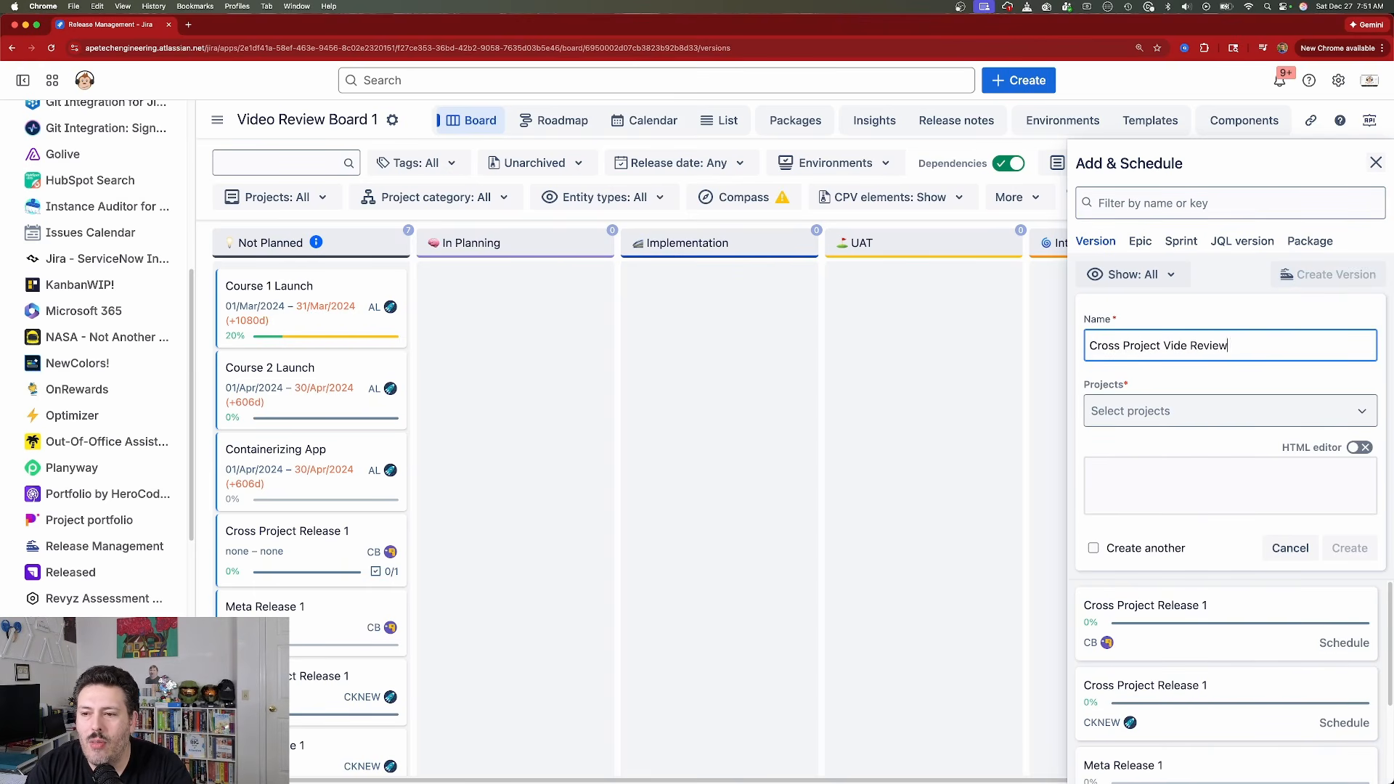
Assign the version to the projects Apetech's Content Creation, Allinpmprep, Customer B and Company Kanban.
click(1178, 417)
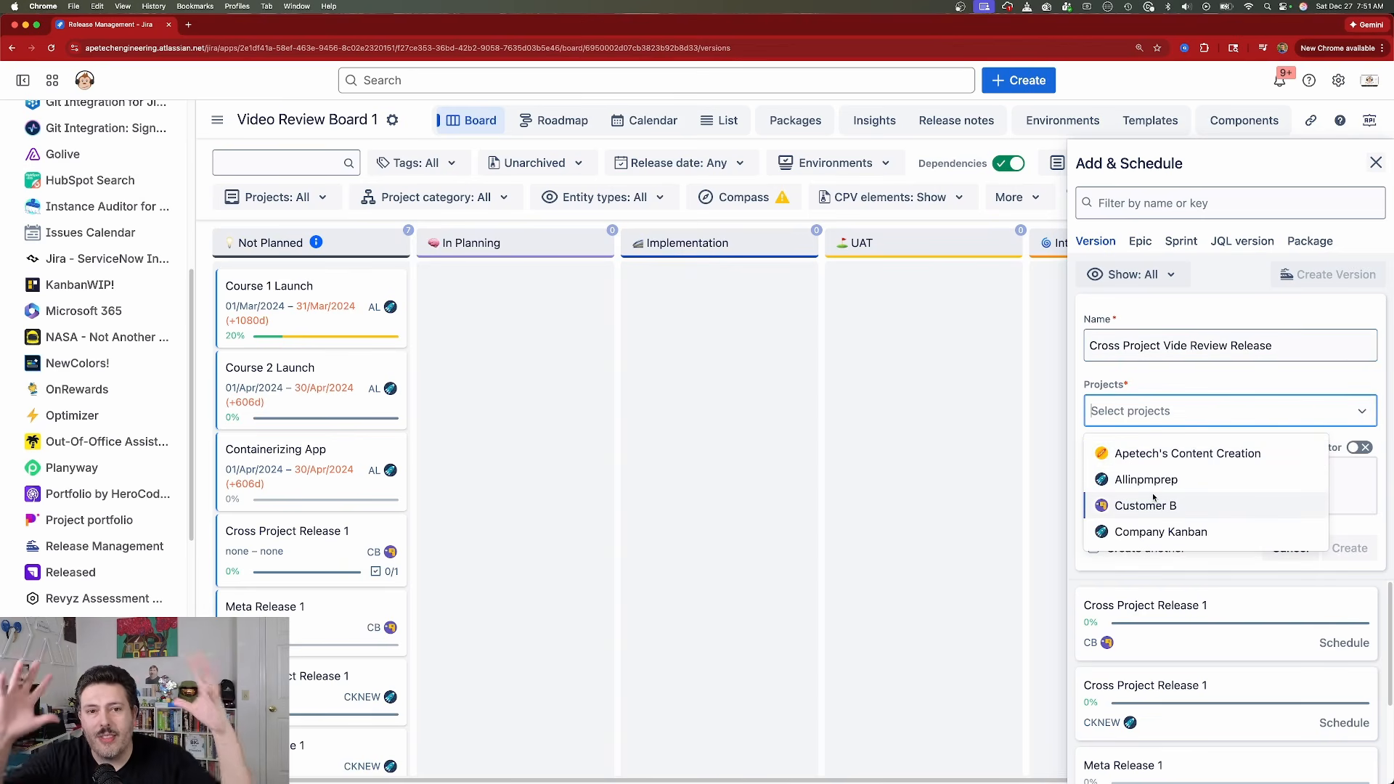
click(1183, 457)
click(1235, 410)
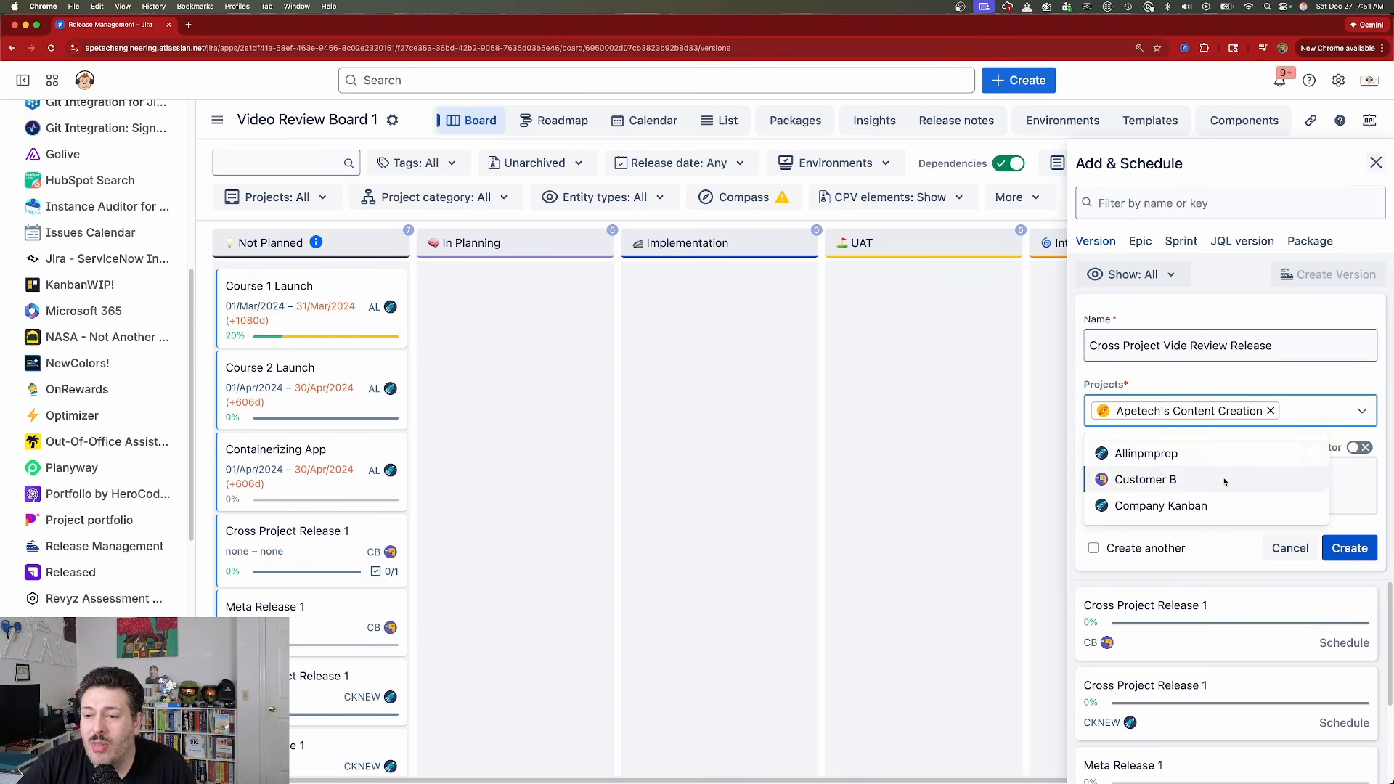
click(1228, 454)
click(1264, 438)
click(1201, 467)
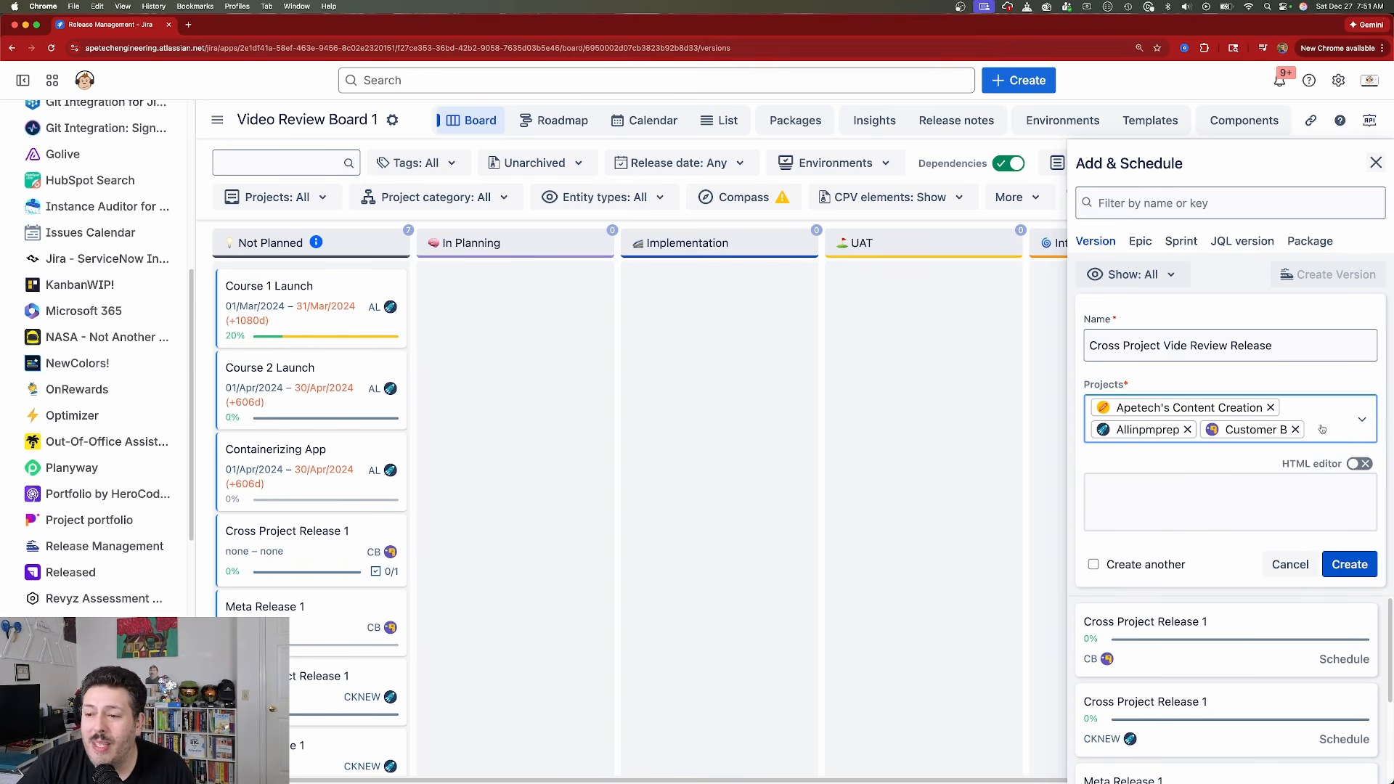
click(1271, 440)
click(1221, 480)
click(1354, 383)
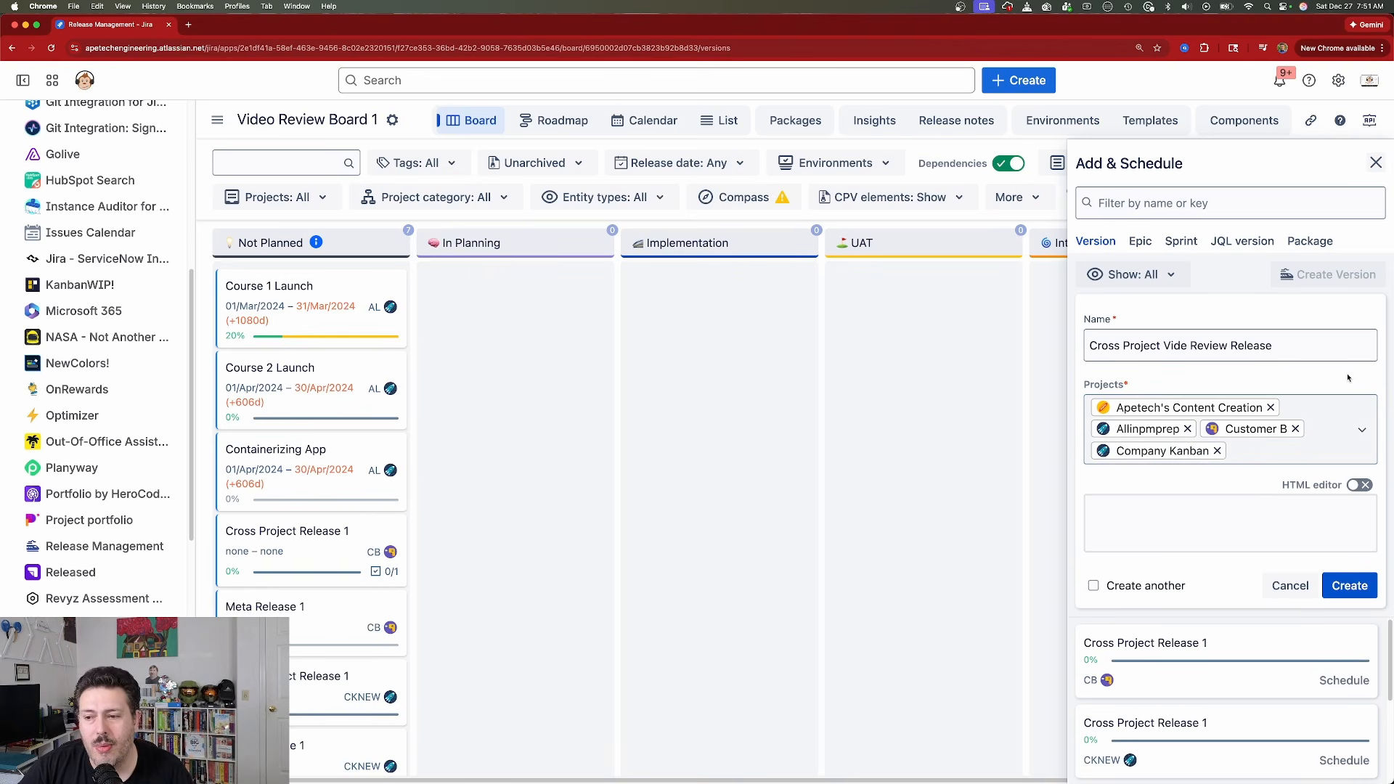
Enable the HTML editor for the description, leave it empty, and create the cross-project version in all selected projects.
click(1130, 514)
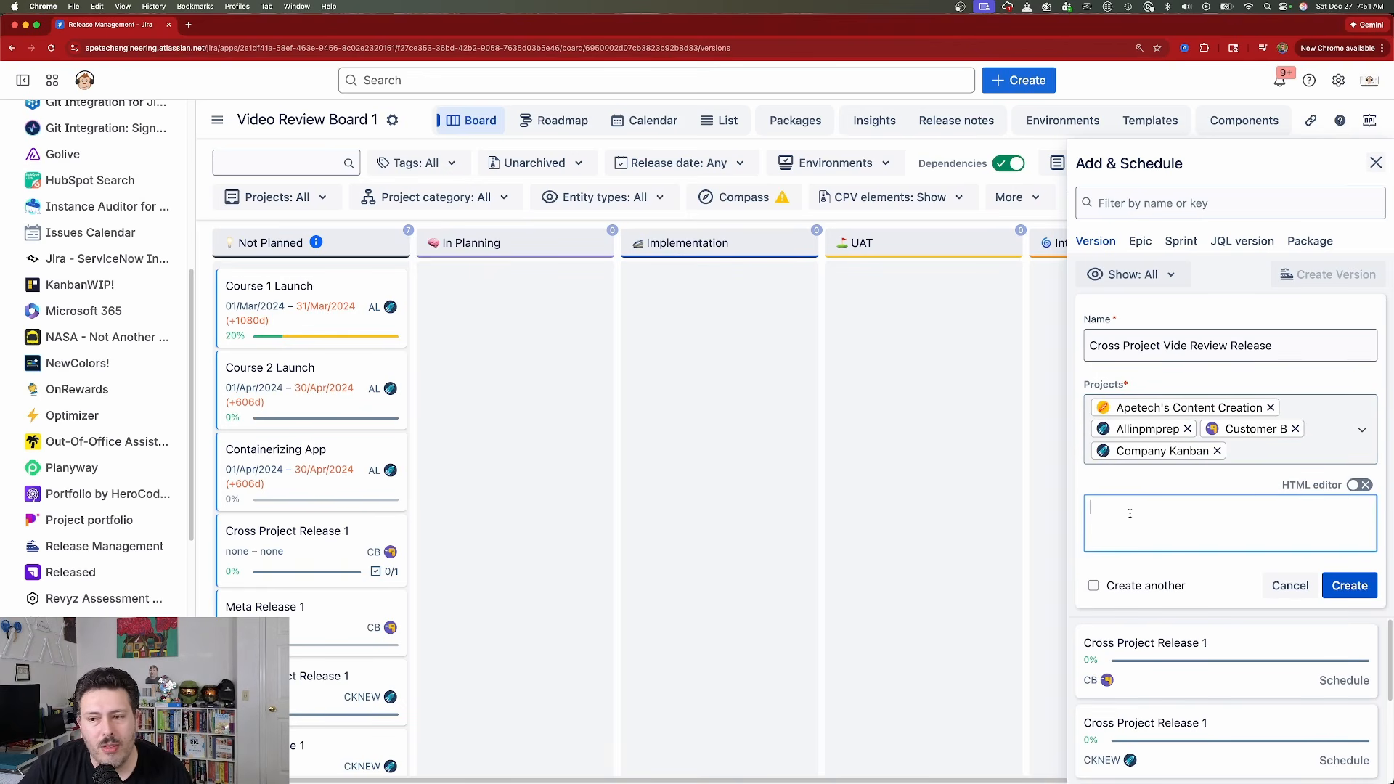
click(1359, 485)
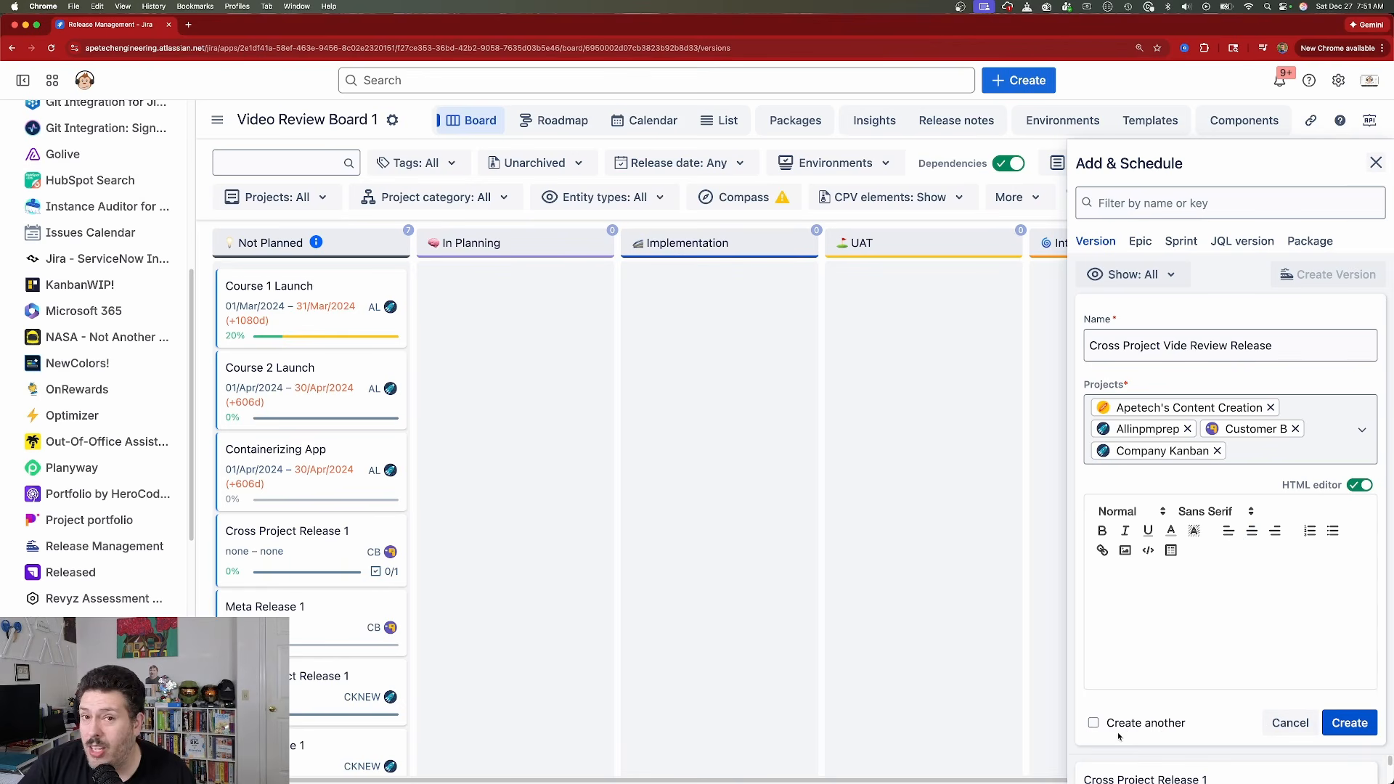
click(1350, 723)
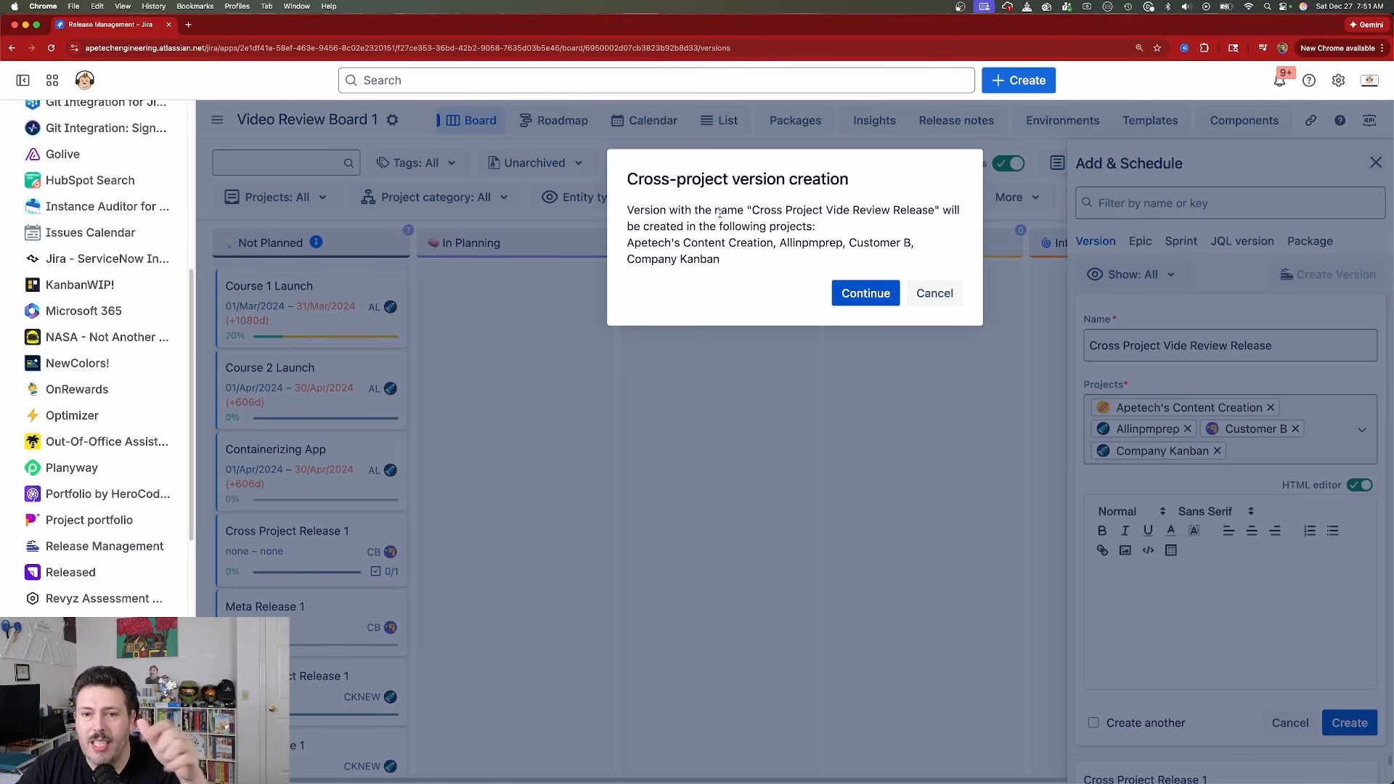
click(886, 298)
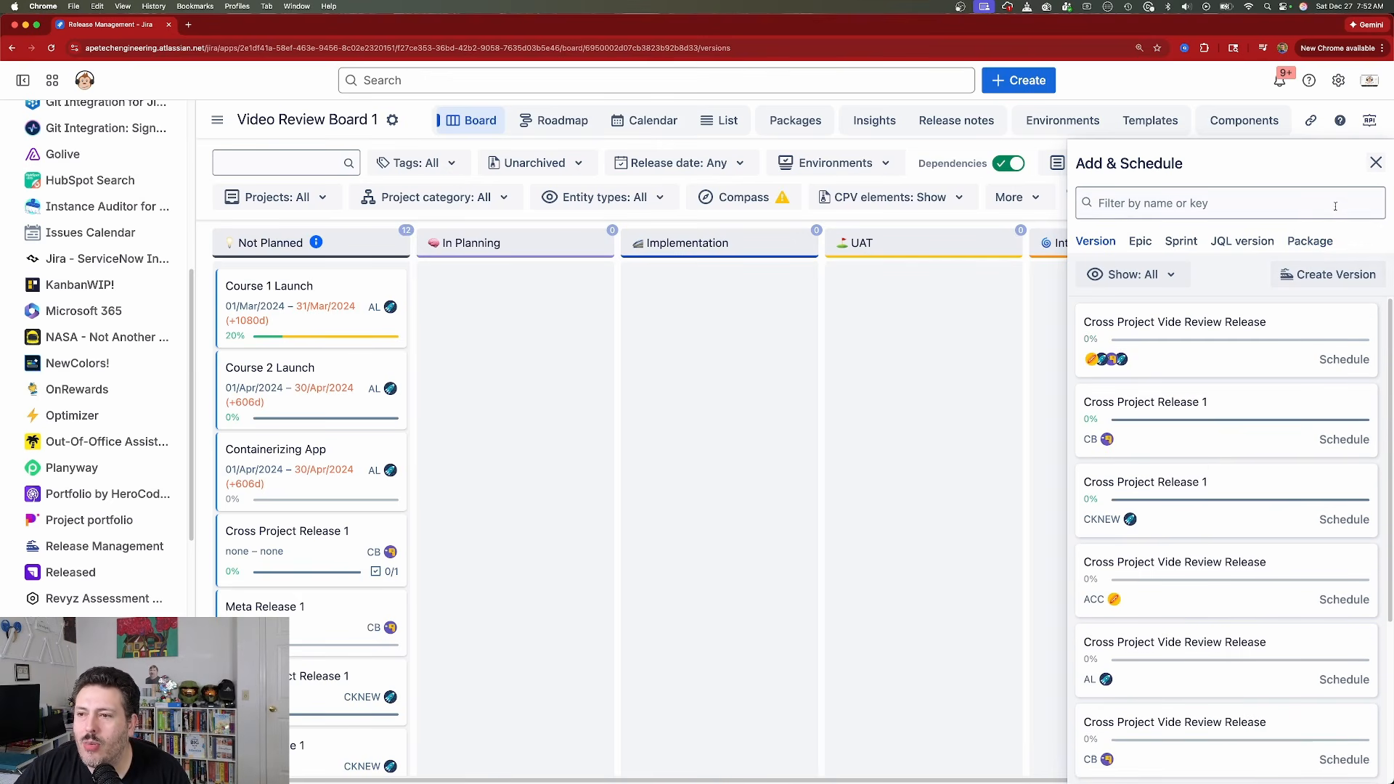
click(1376, 162)
Open the board's versions workflow settings and examine the column name, status and color editing options without changing them.
mouse_move(972, 311)
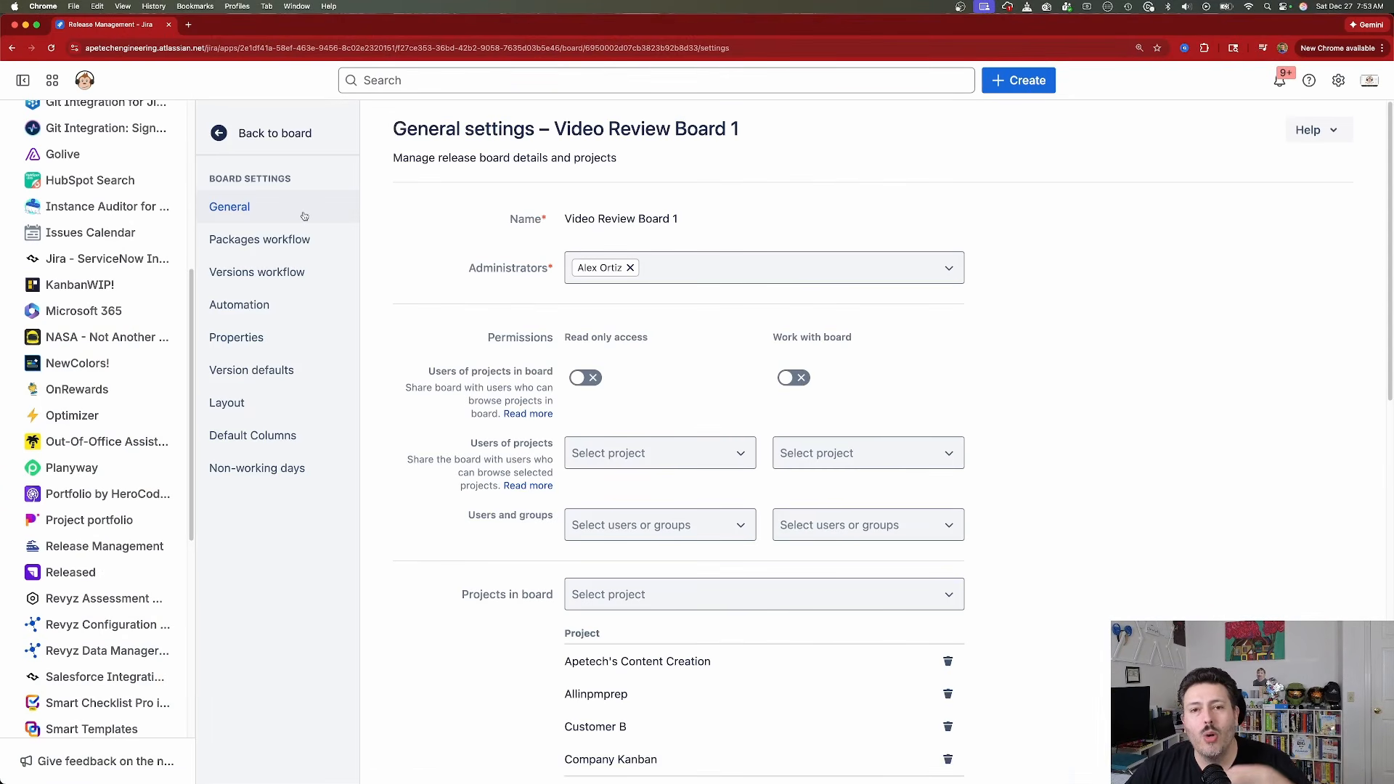
click(238, 282)
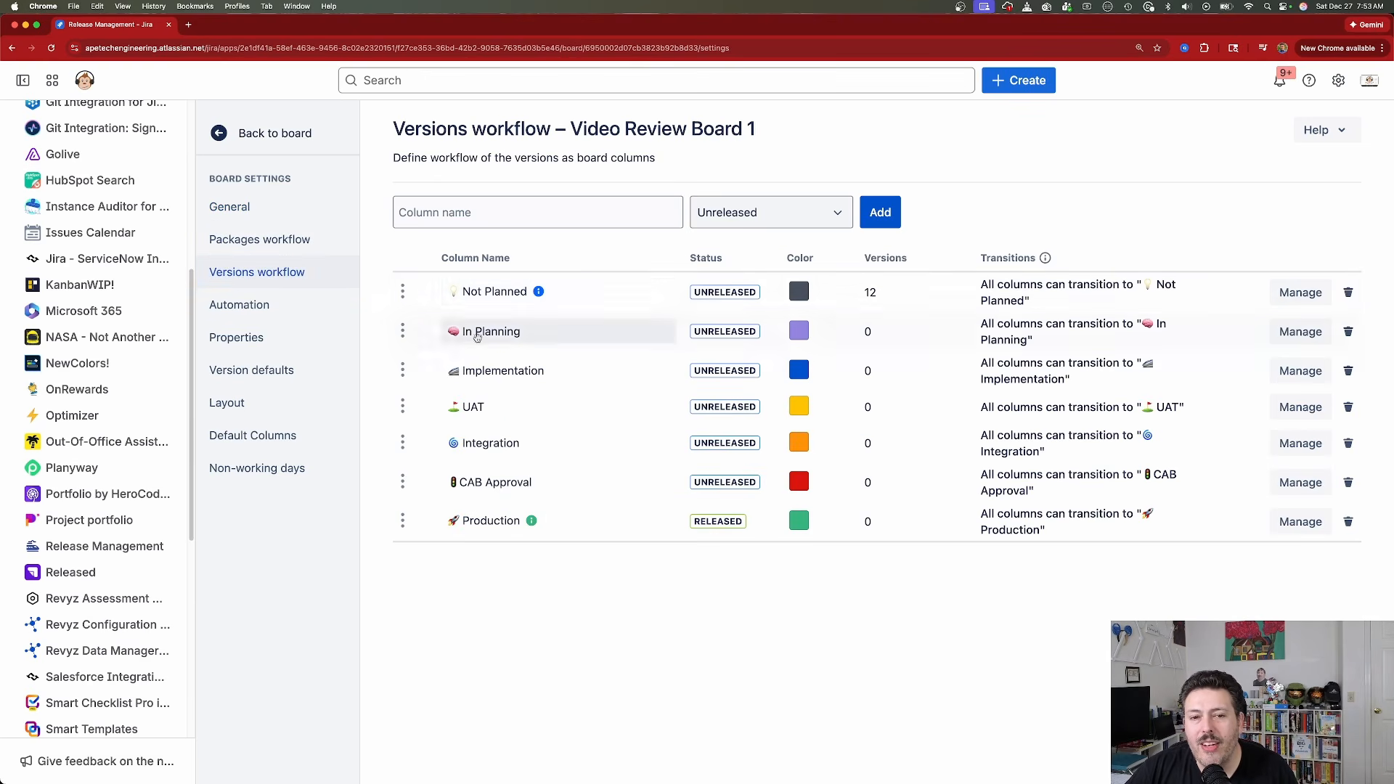
click(536, 336)
click(563, 374)
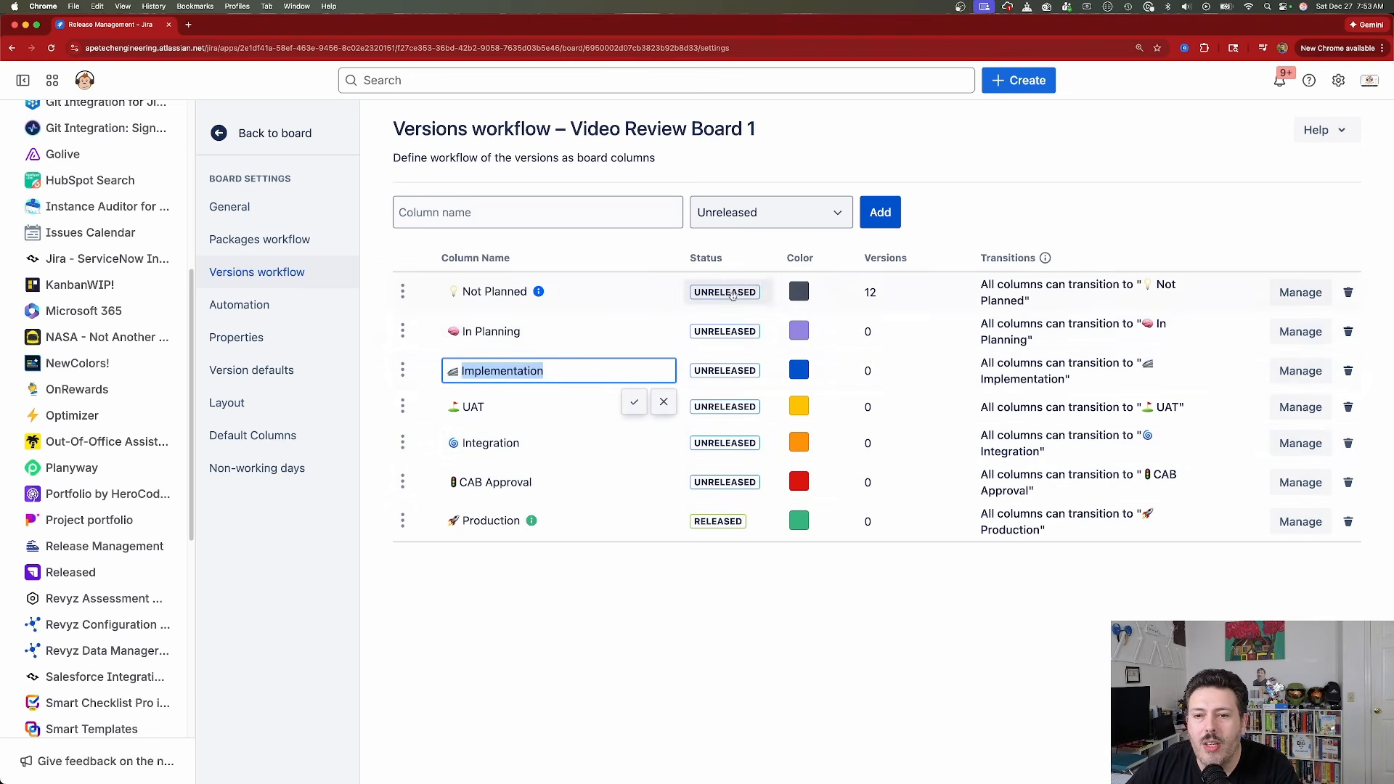
click(726, 340)
click(726, 333)
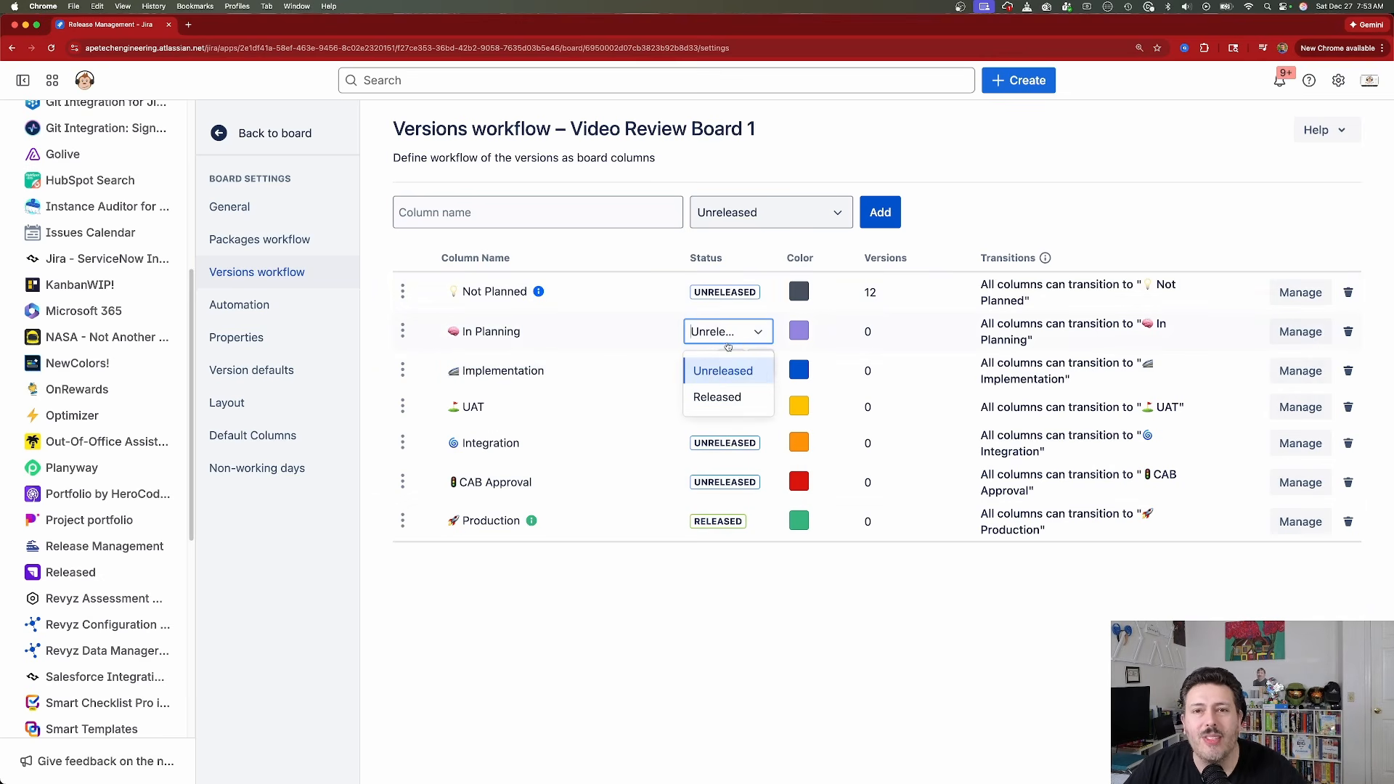
click(726, 342)
click(800, 326)
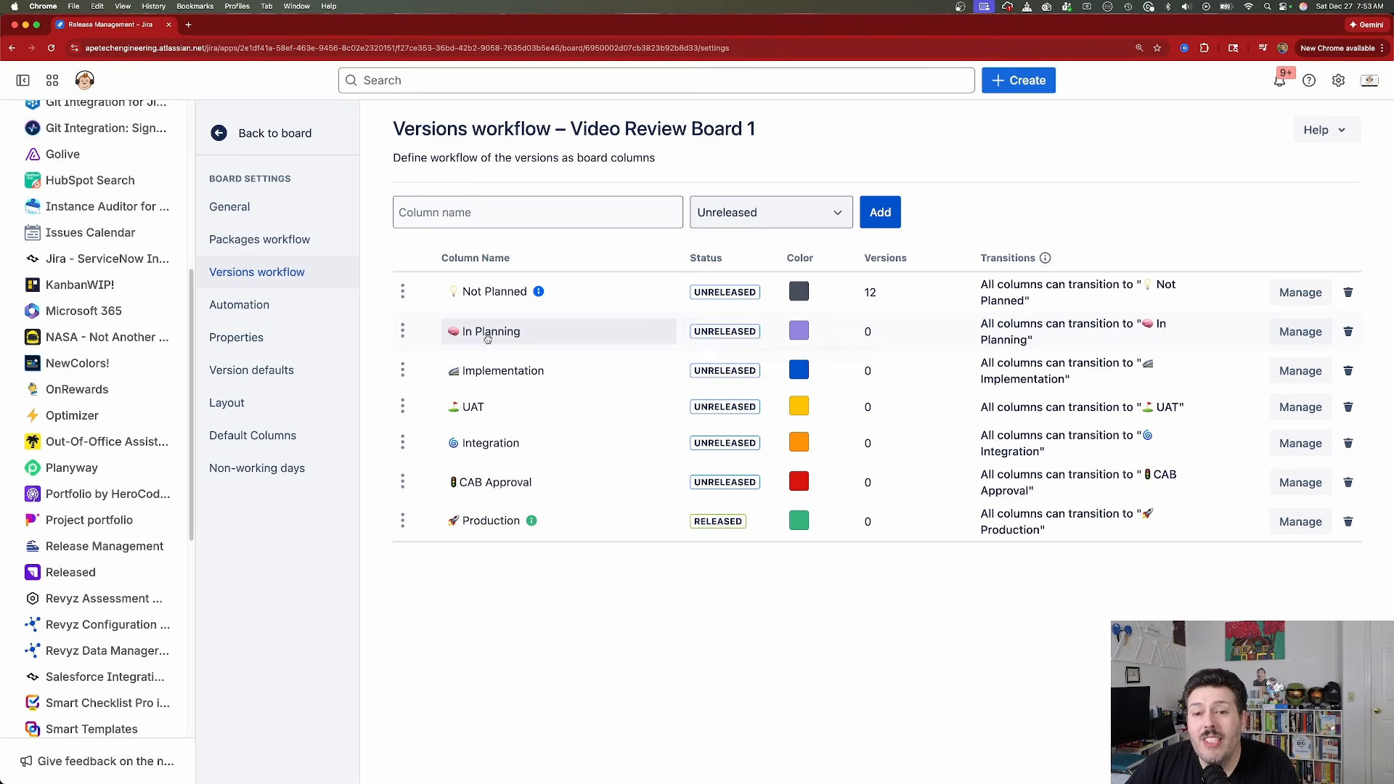
click(799, 330)
click(921, 300)
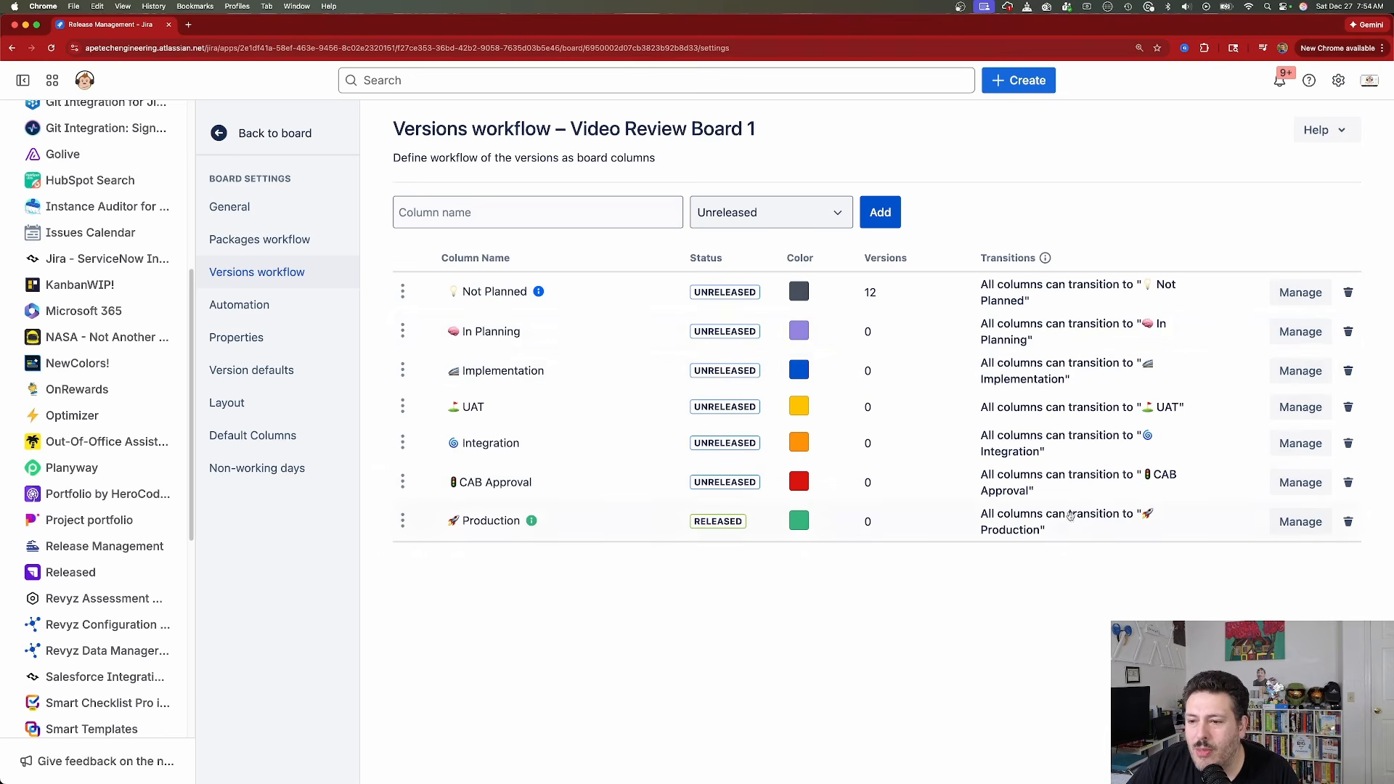
Try enabling release notes generation for the Implementation column, check its available transitions, and discard the changes.
click(1300, 372)
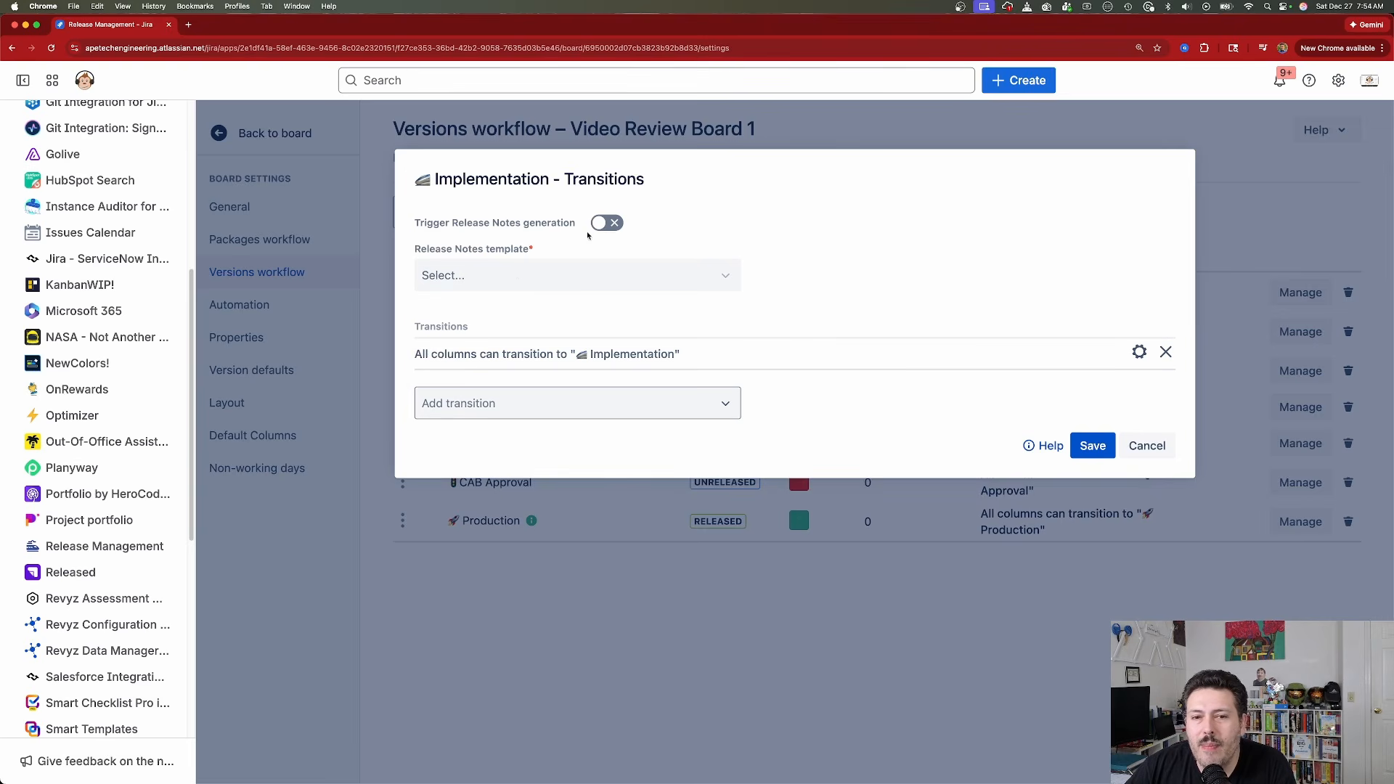
click(609, 222)
click(547, 407)
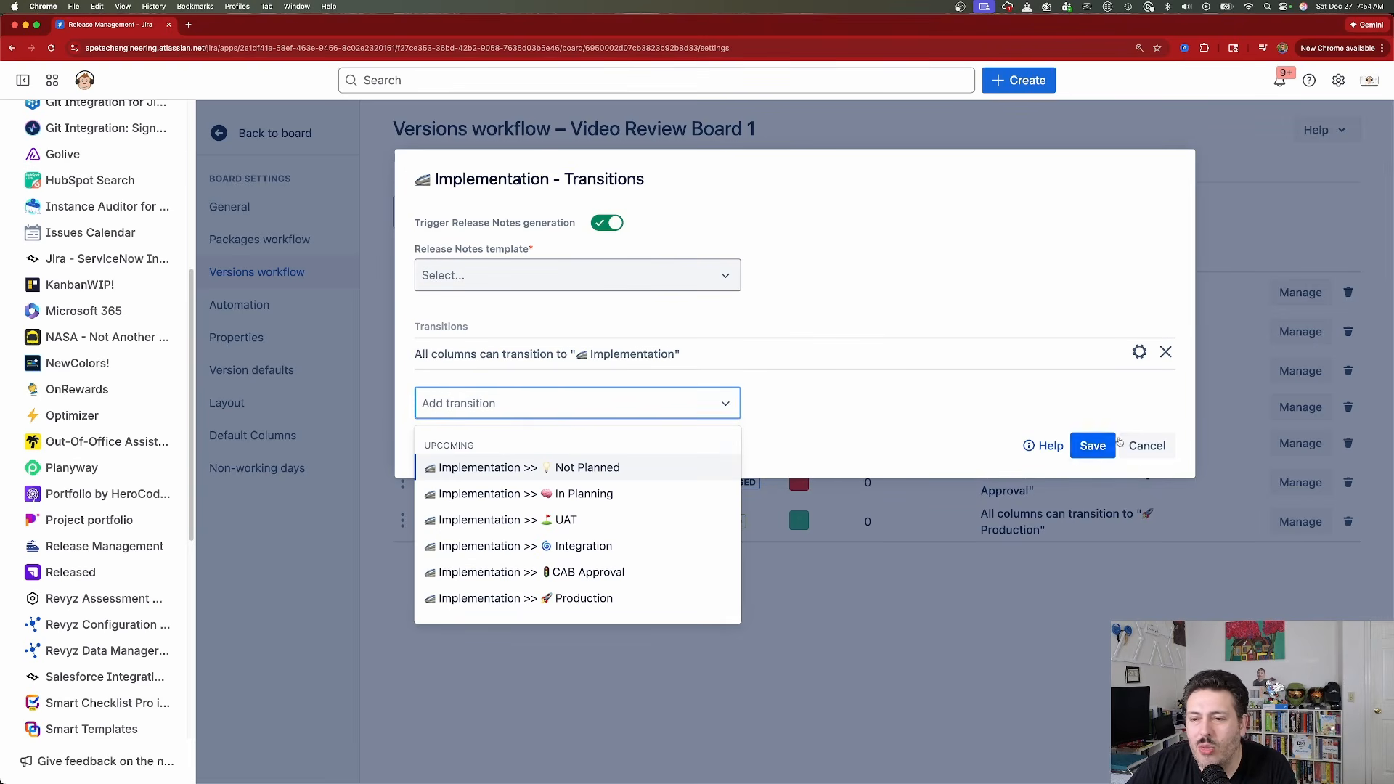
click(1140, 448)
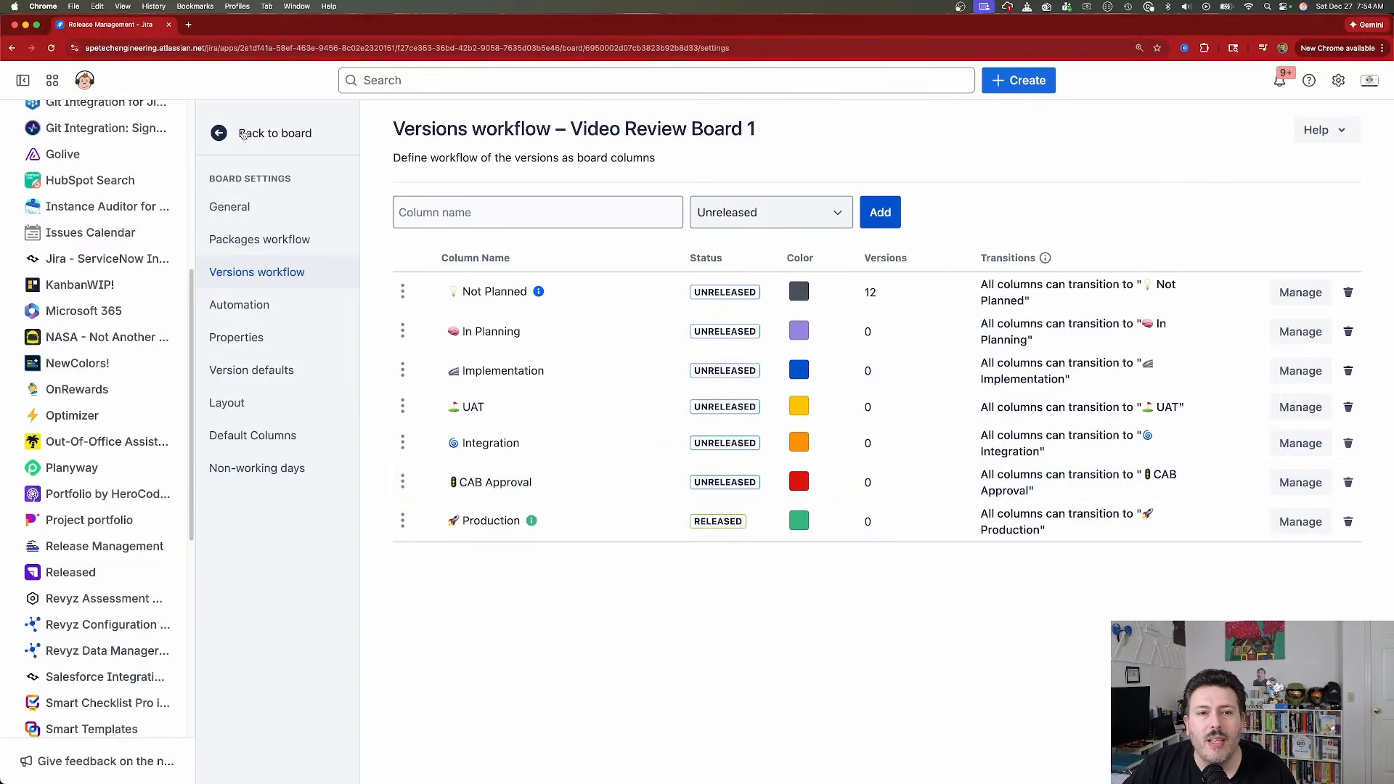
Return to the release board and review its columns and the cross-project release cards under Not Planned.
click(244, 135)
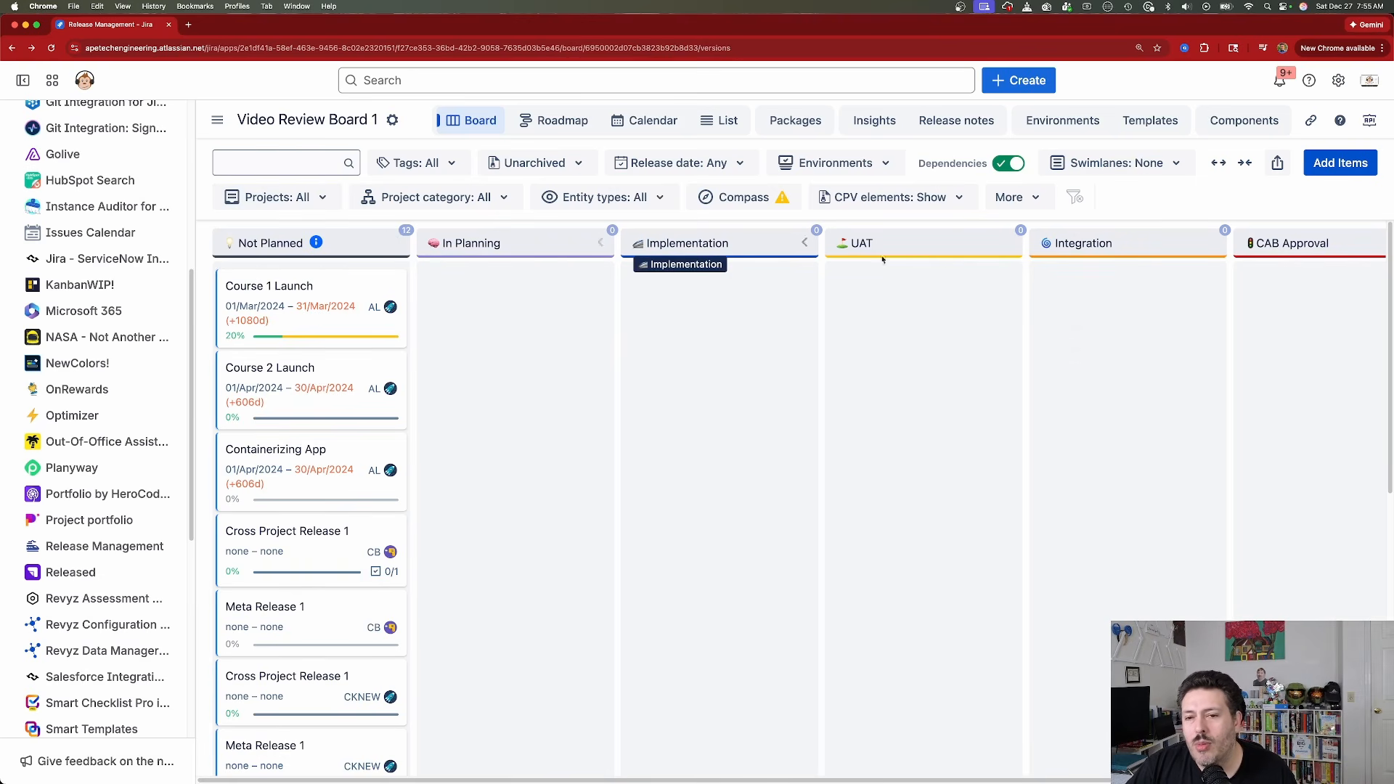
mouse_move(1358, 268)
scroll(352, 341, down, 5)
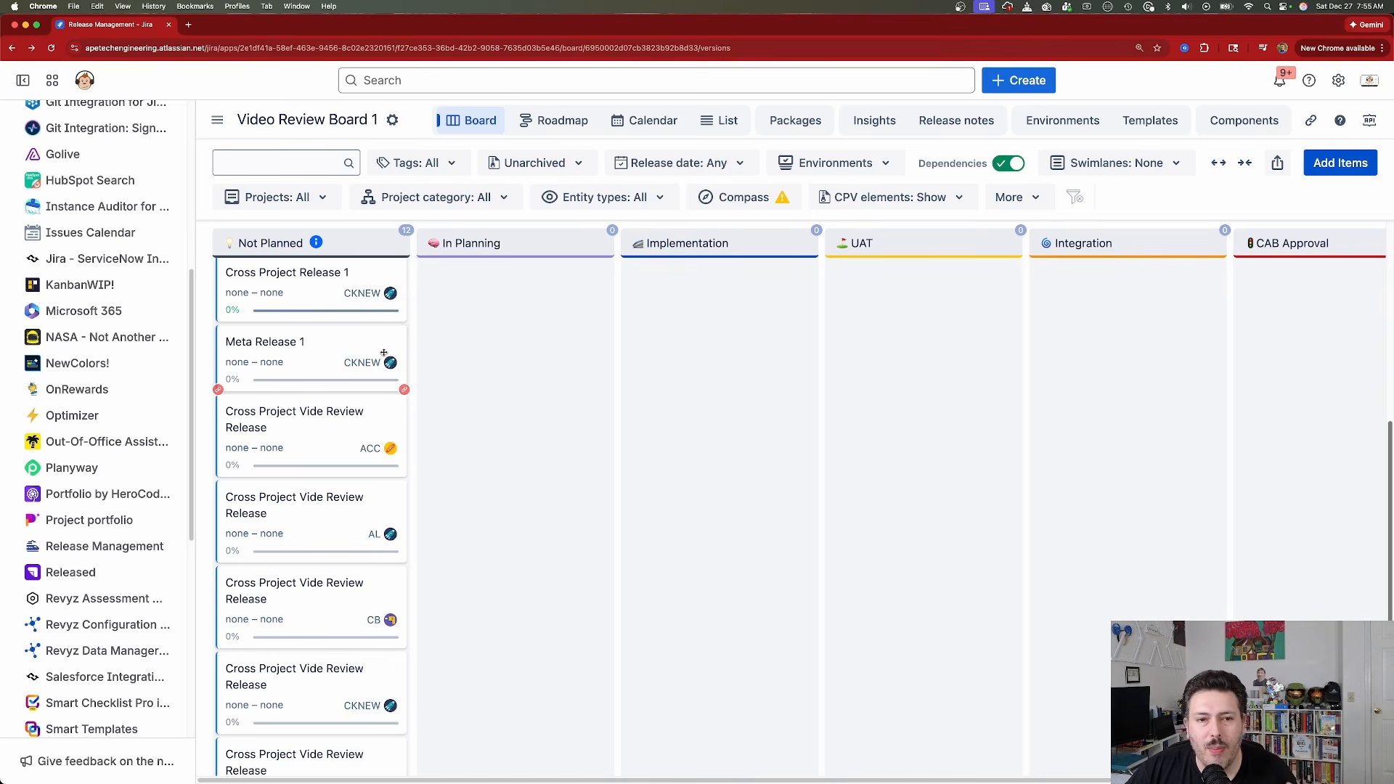
scroll(314, 336, down, 1)
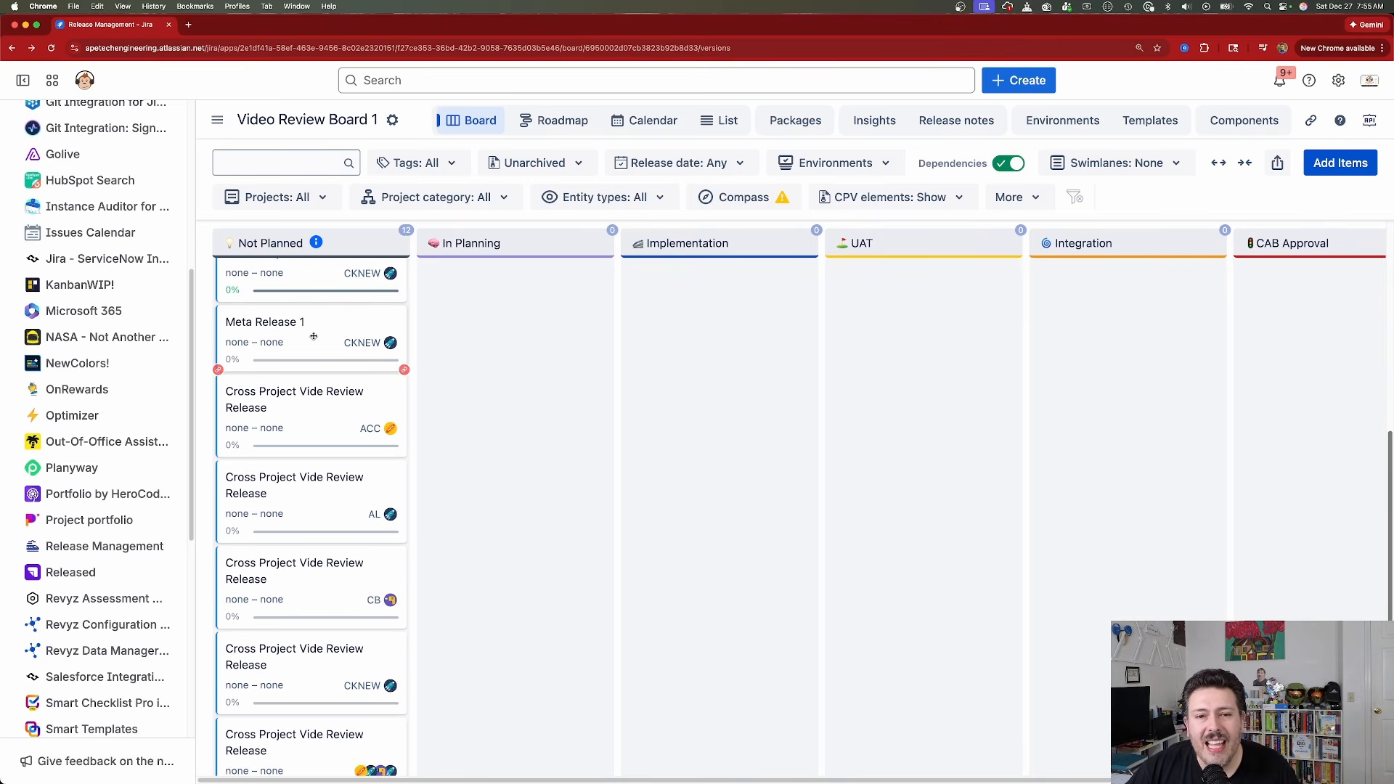
Review the Cross Project Vide Review Release cards for each project in the Not Planned column.
scroll(312, 341, down, 2)
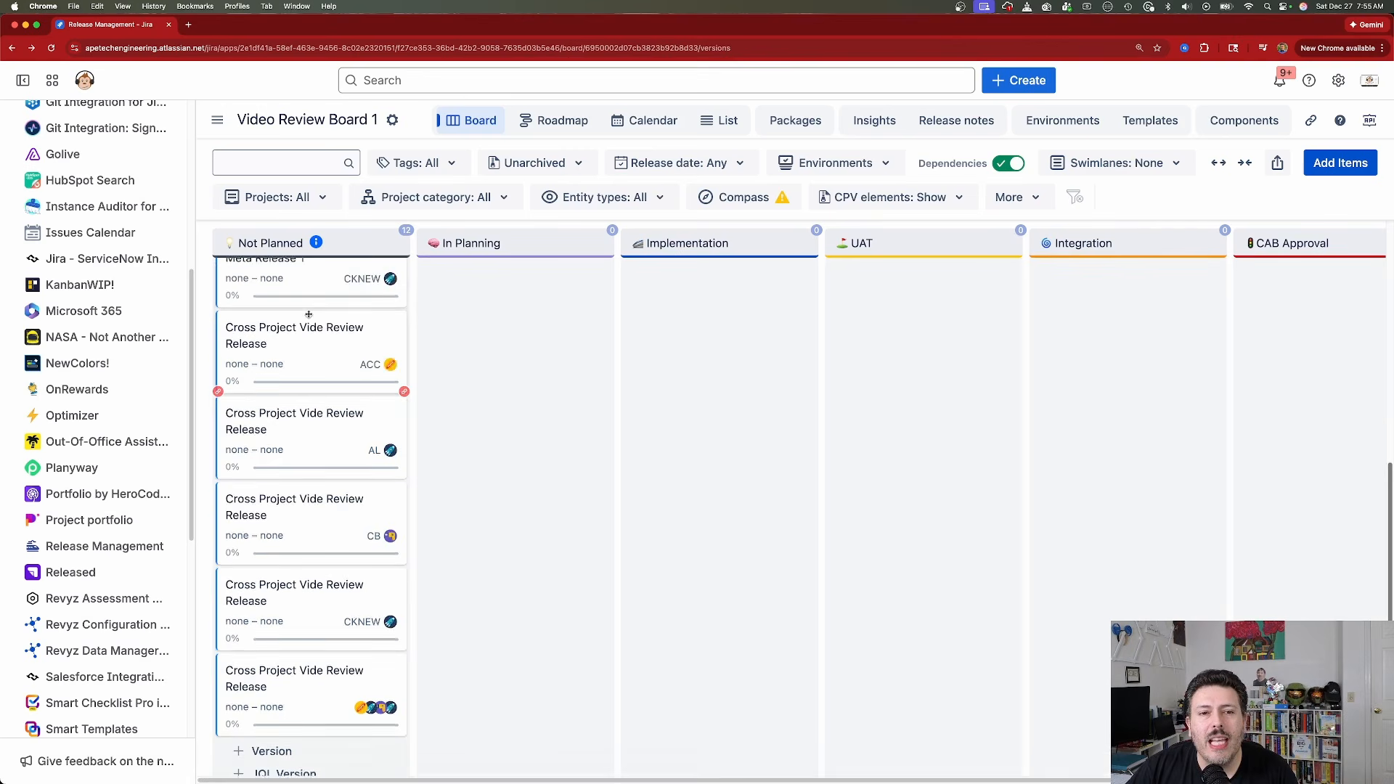
scroll(312, 334, up, 2)
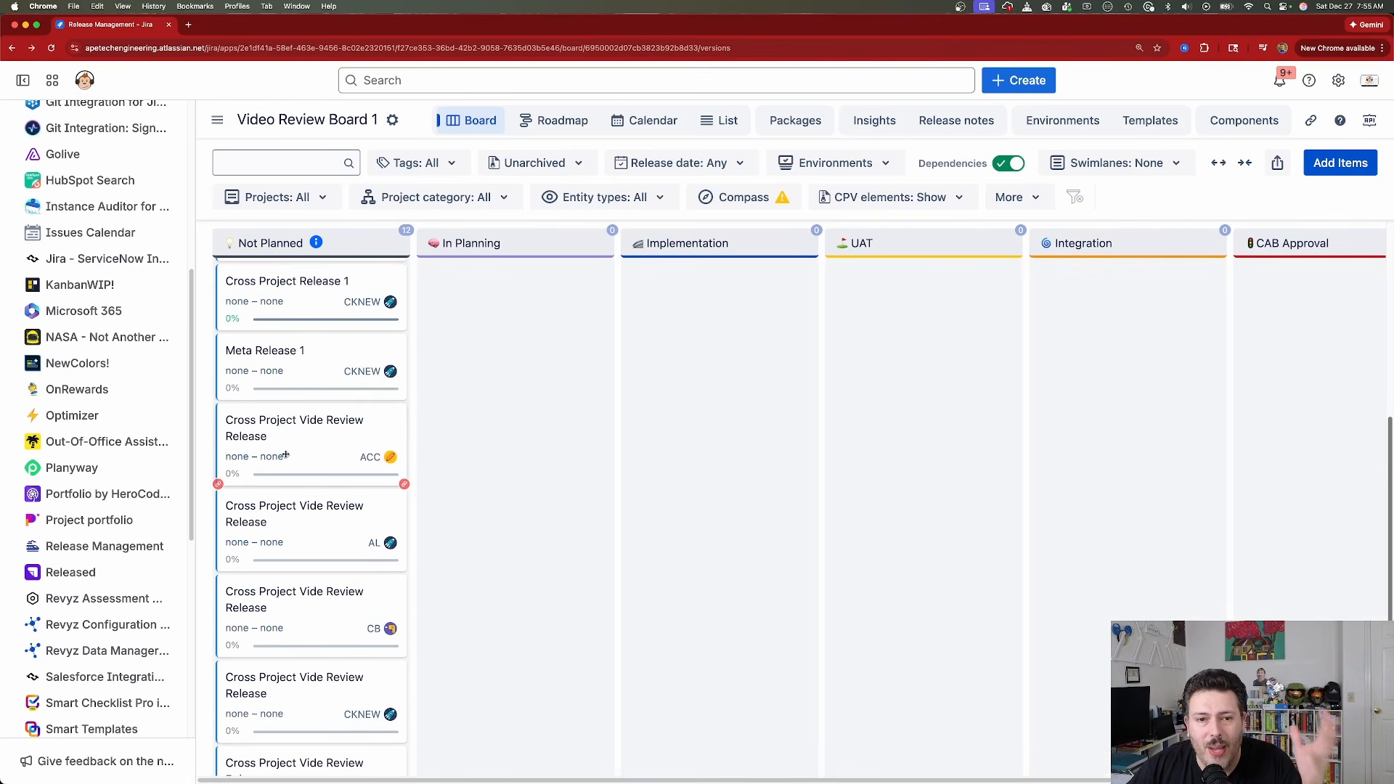
scroll(284, 446, down, 1)
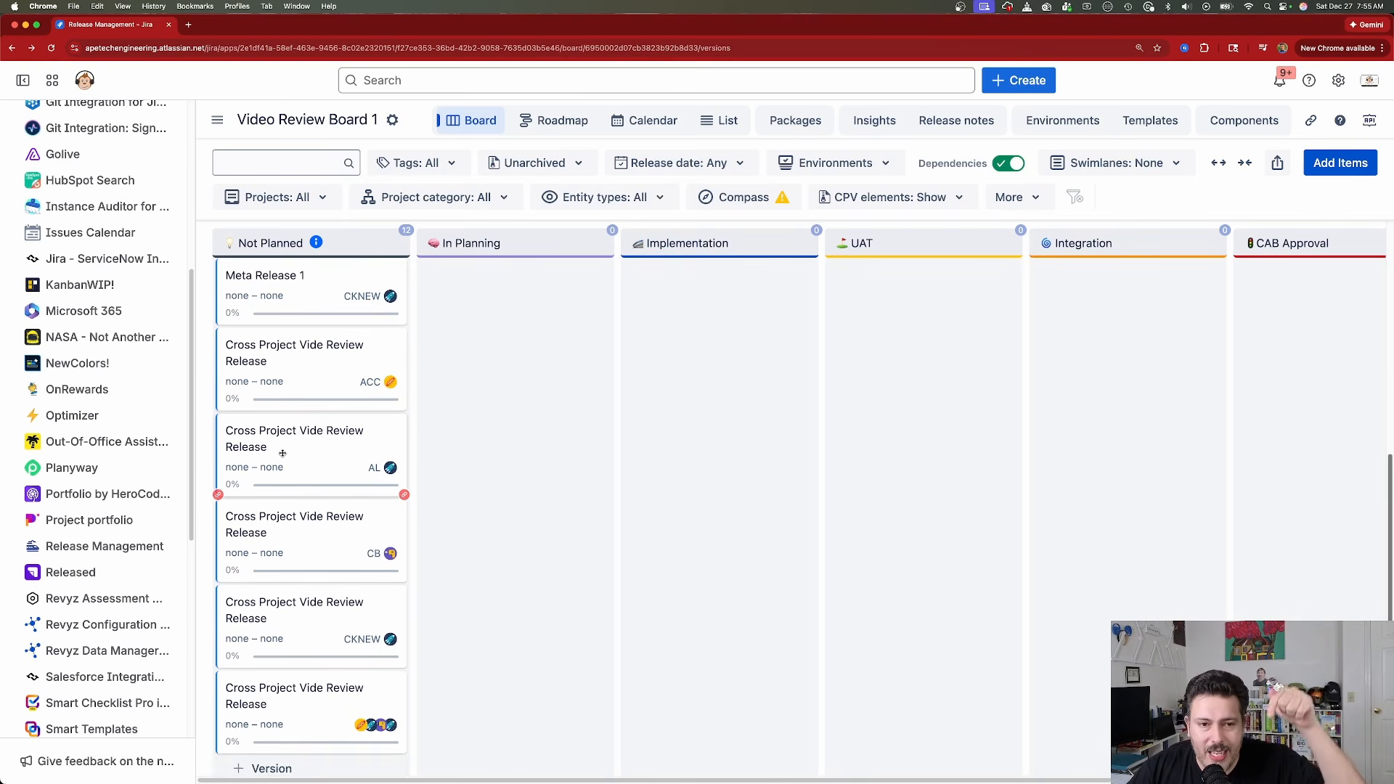
scroll(283, 453, down, 1)
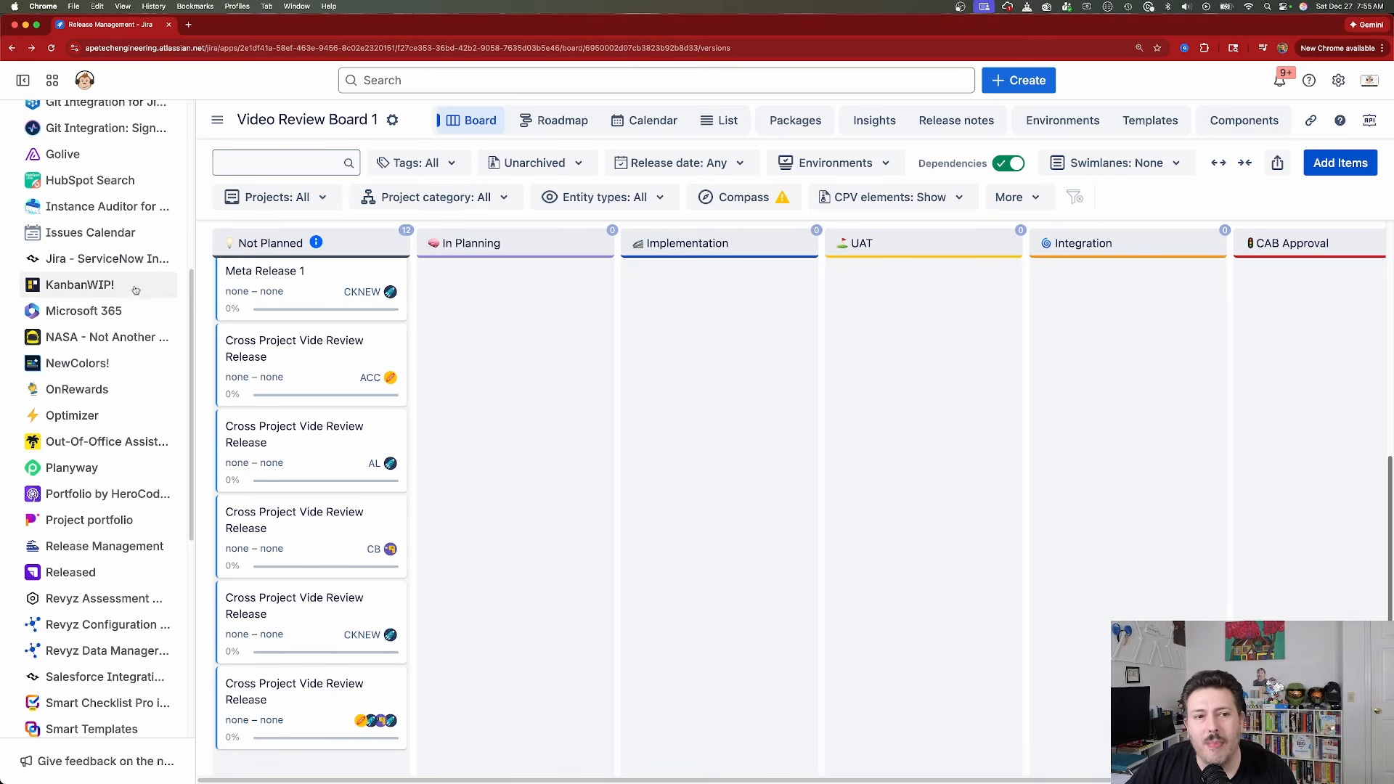
Open the Customer B space and go to its Releases page to check the project's release versions.
scroll(73, 285, up, 10)
click(23, 151)
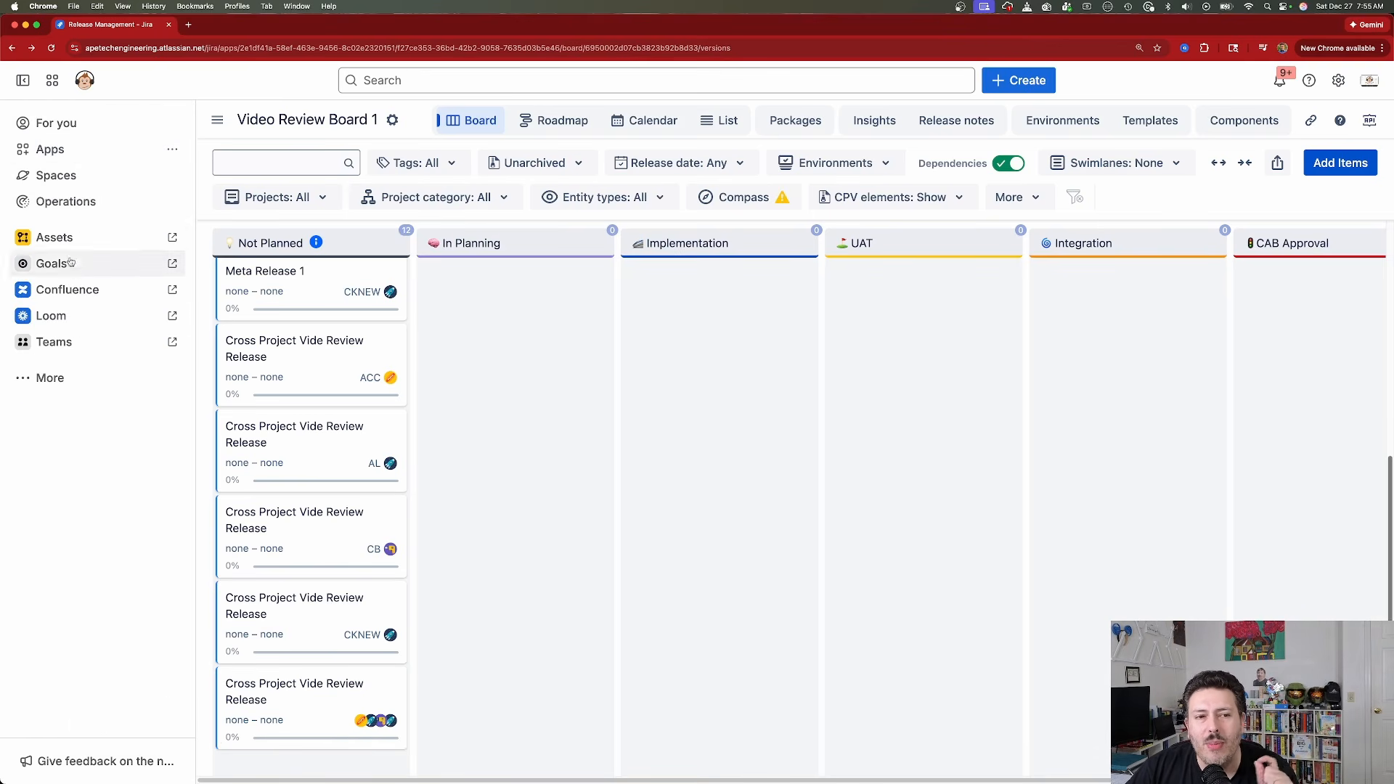
click(44, 175)
click(73, 227)
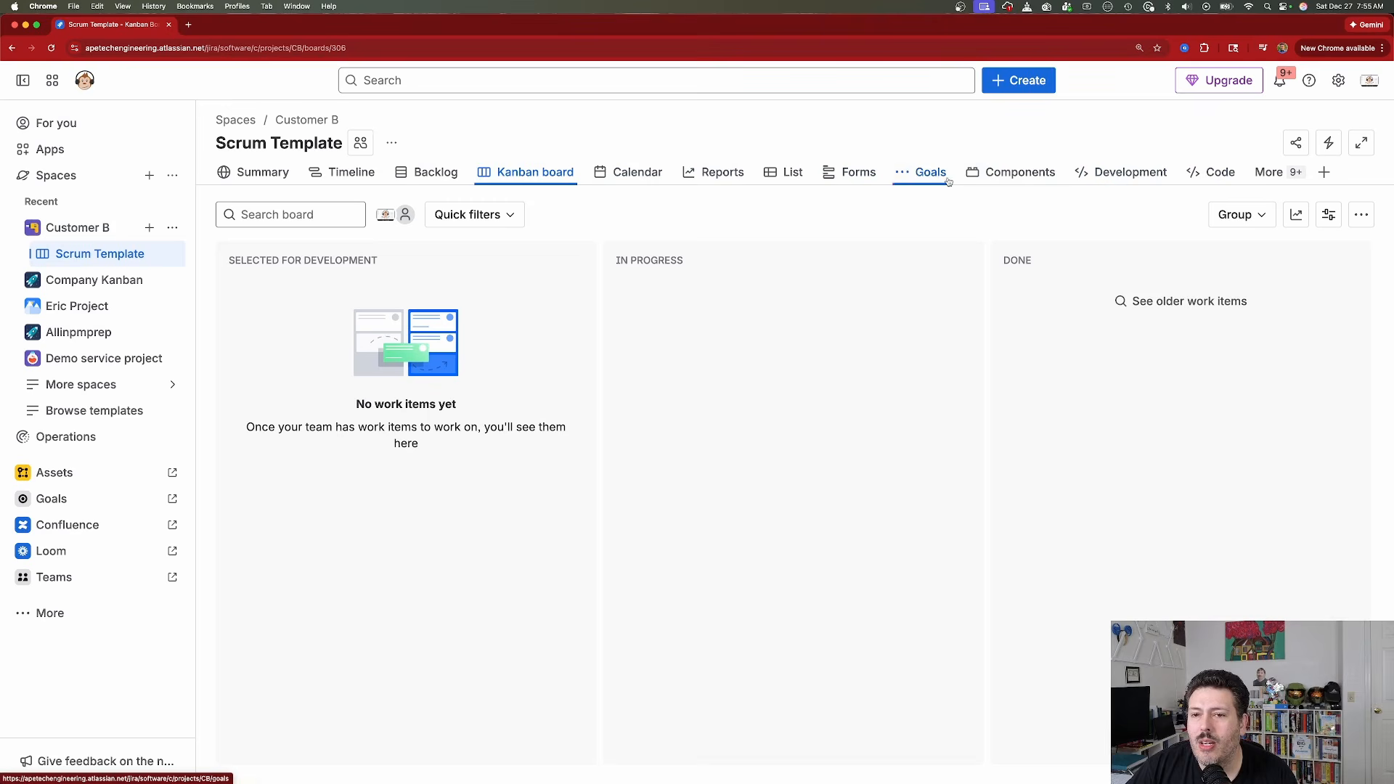
click(1272, 175)
click(1097, 214)
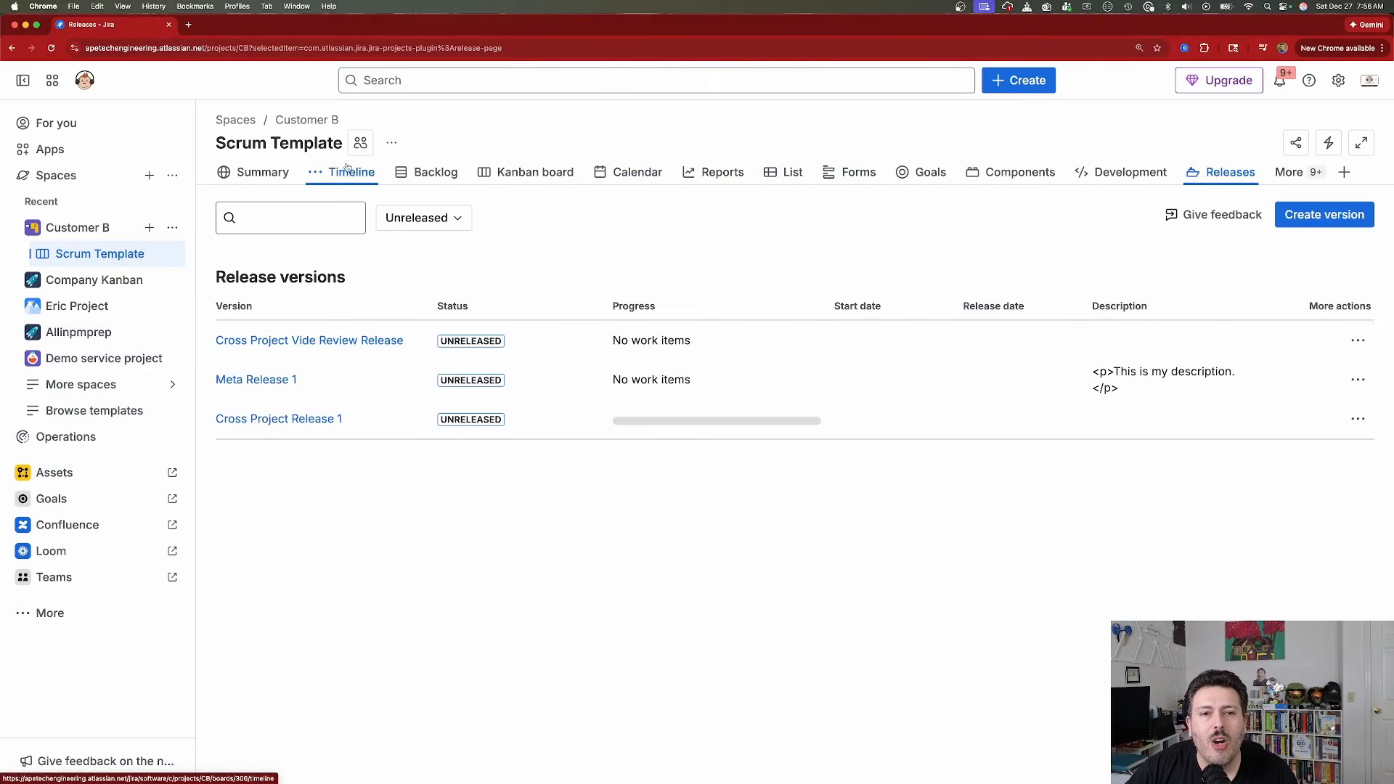
Open the Customer B backlog and show its version panel beside the work items.
click(434, 172)
scroll(552, 538, down, 1)
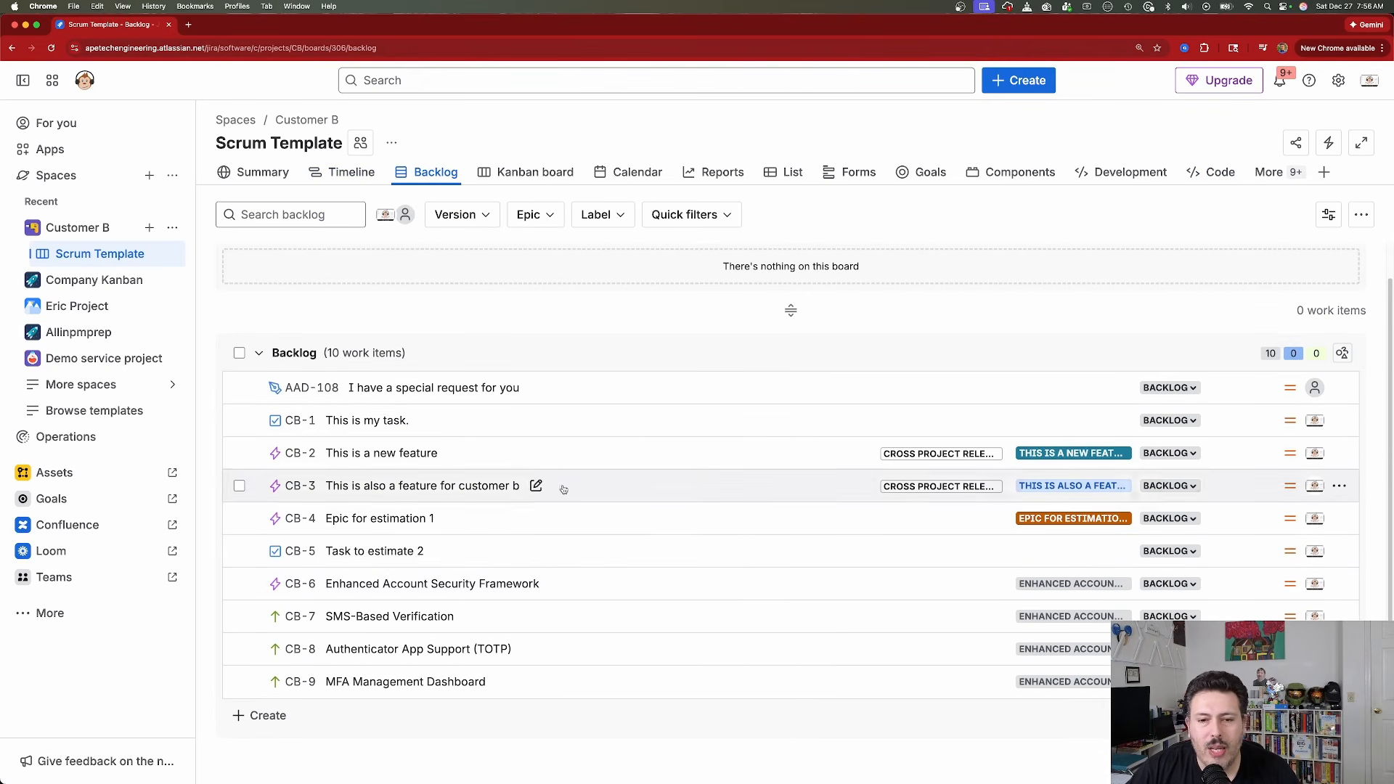
click(462, 214)
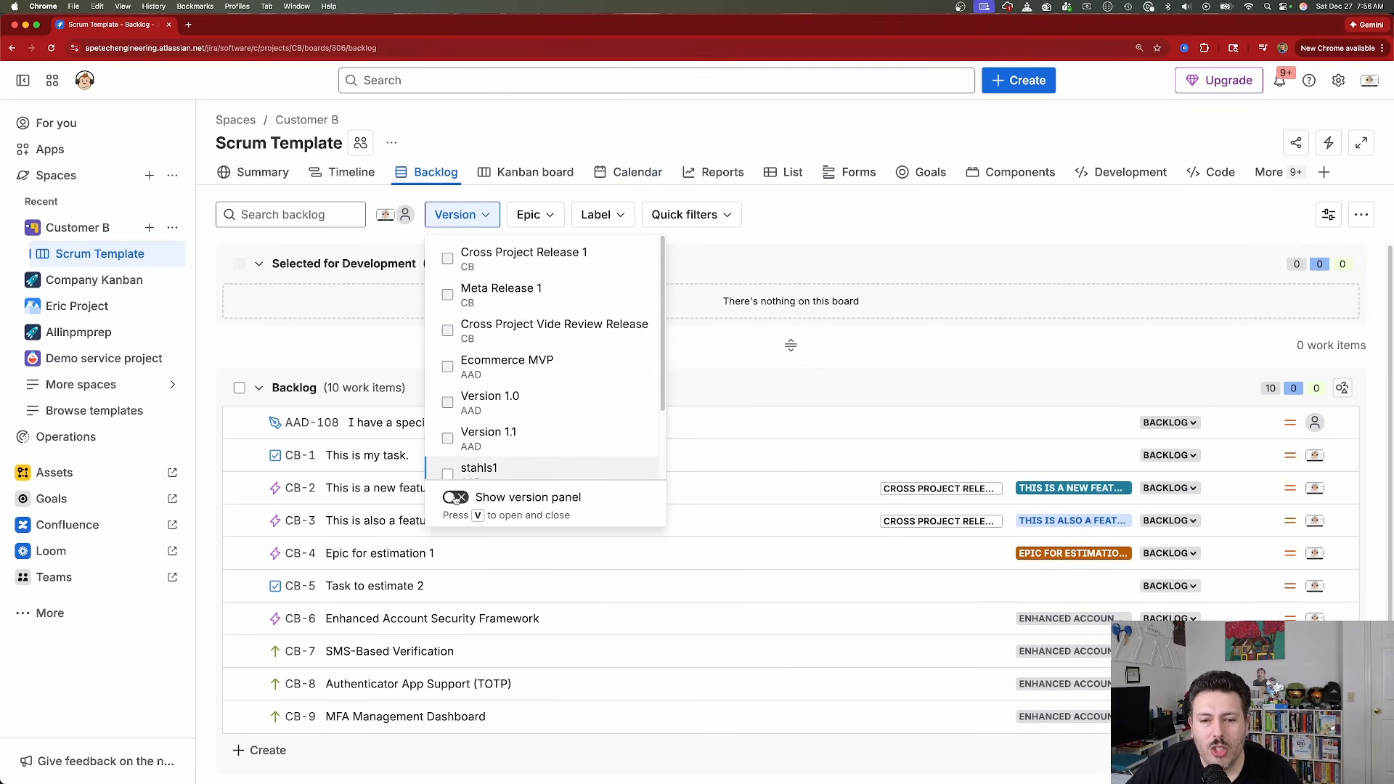
click(456, 498)
click(871, 225)
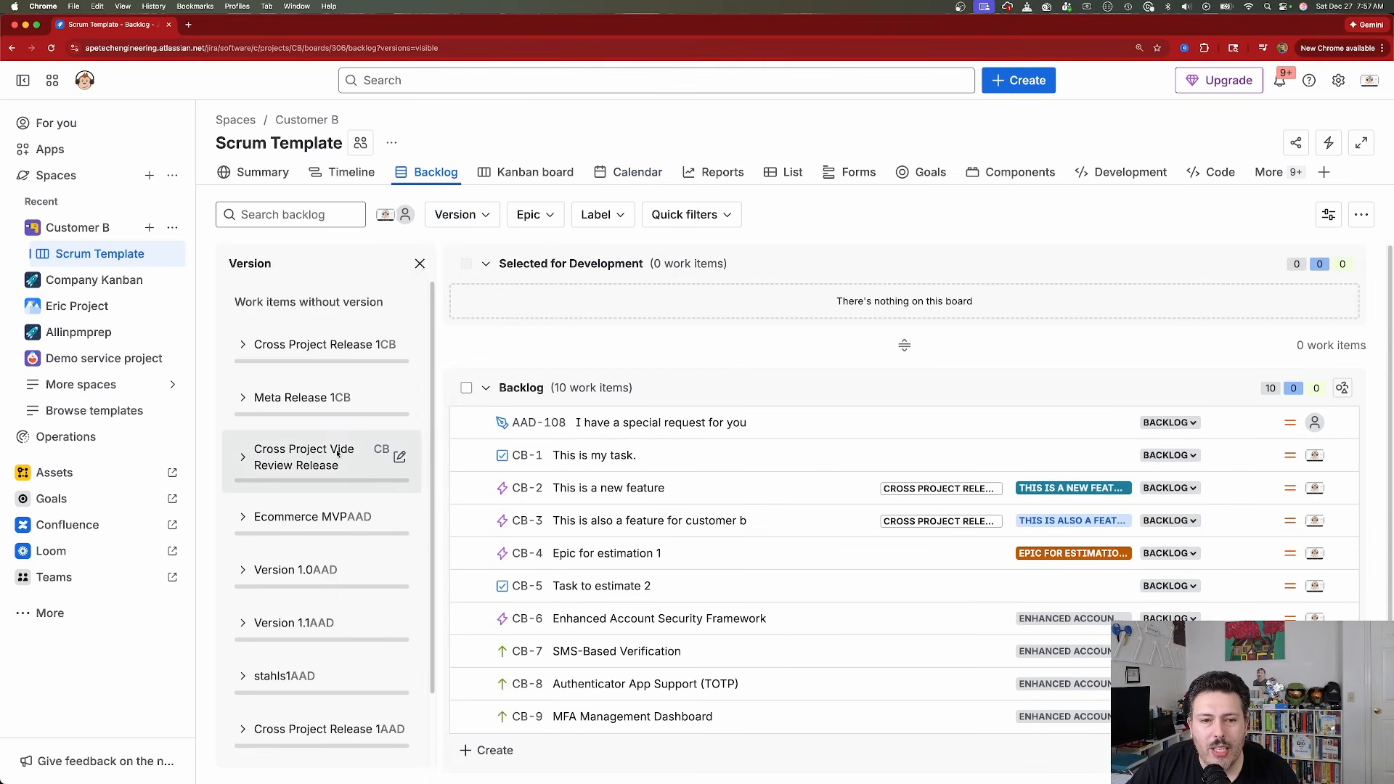
Assign CB-7, CB-8 and CB-9 to the CB version Cross Project Vide Review Release, and try adding CB-4 as well.
scroll(319, 349, down, 2)
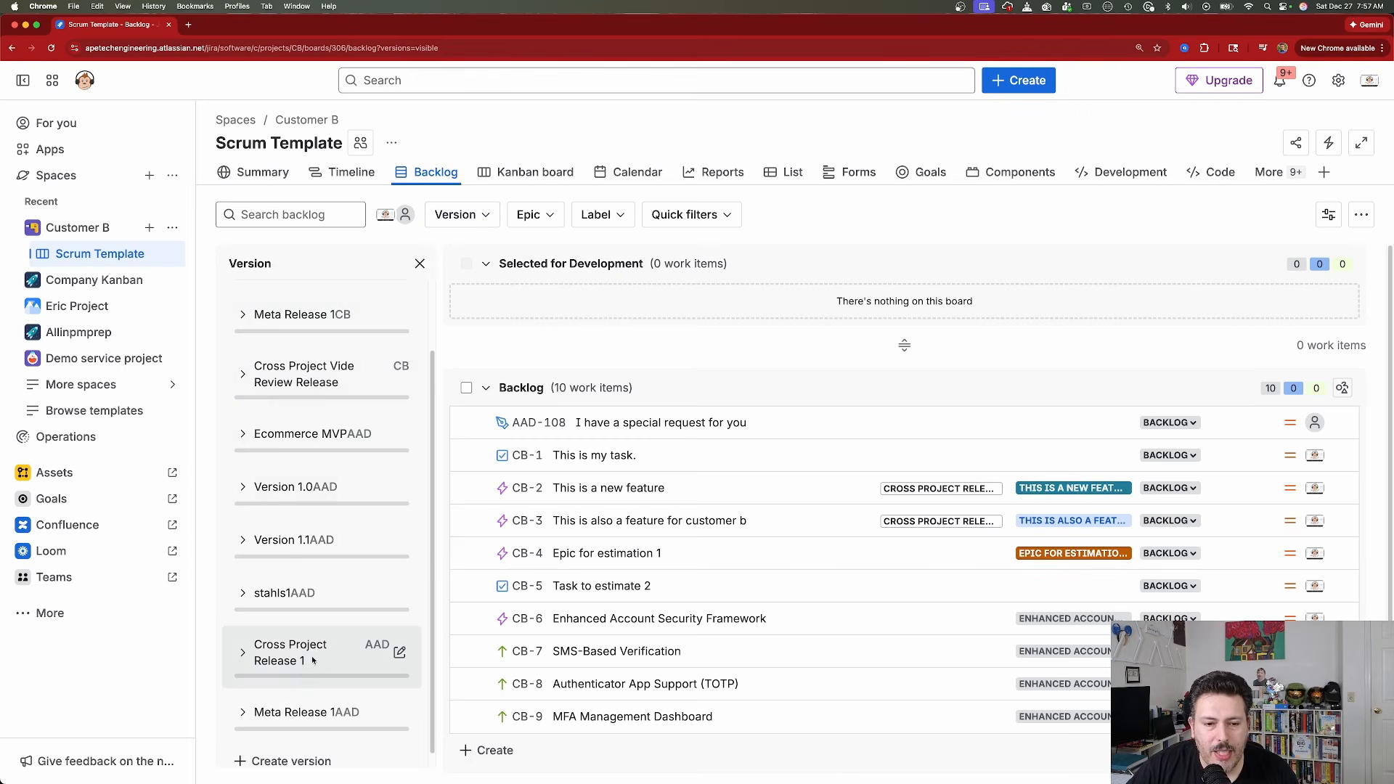
scroll(305, 573, up, 1)
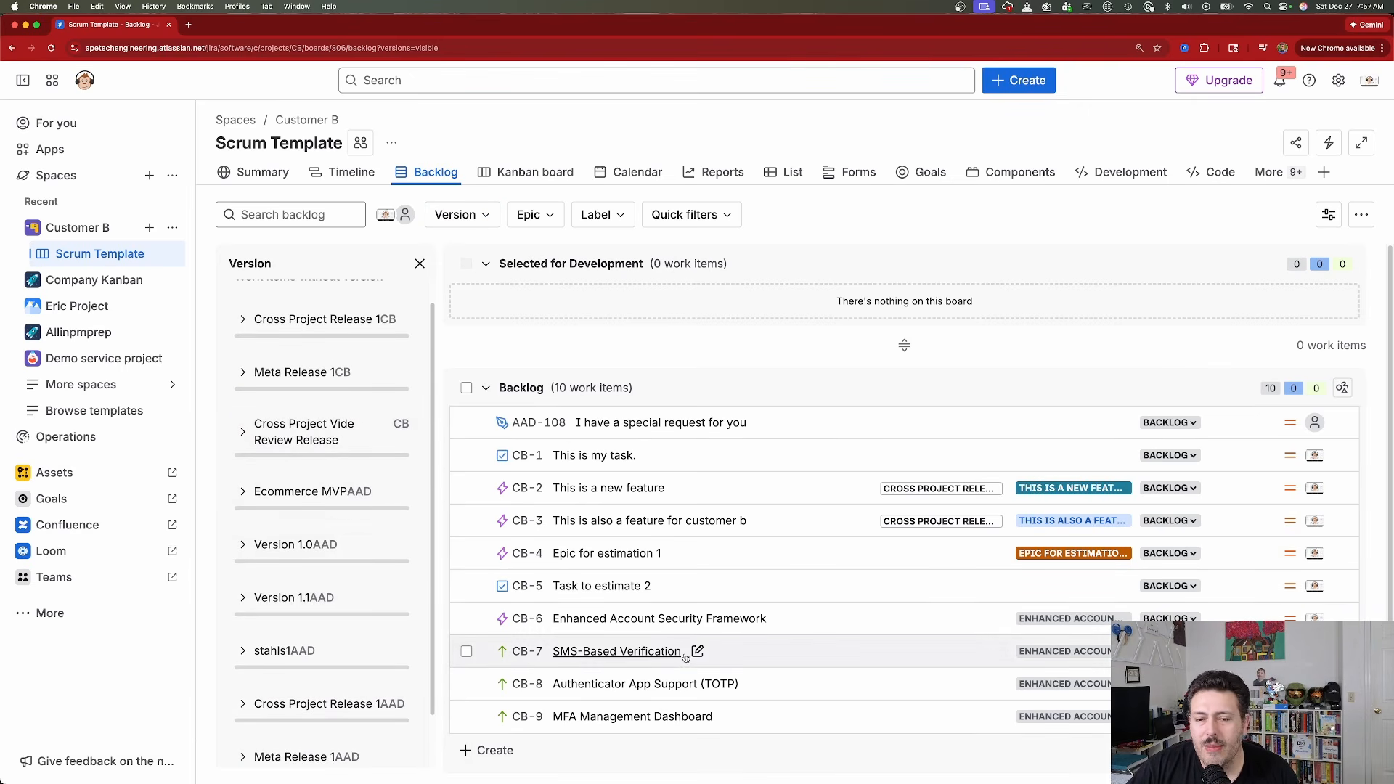
drag(617, 649, 273, 430)
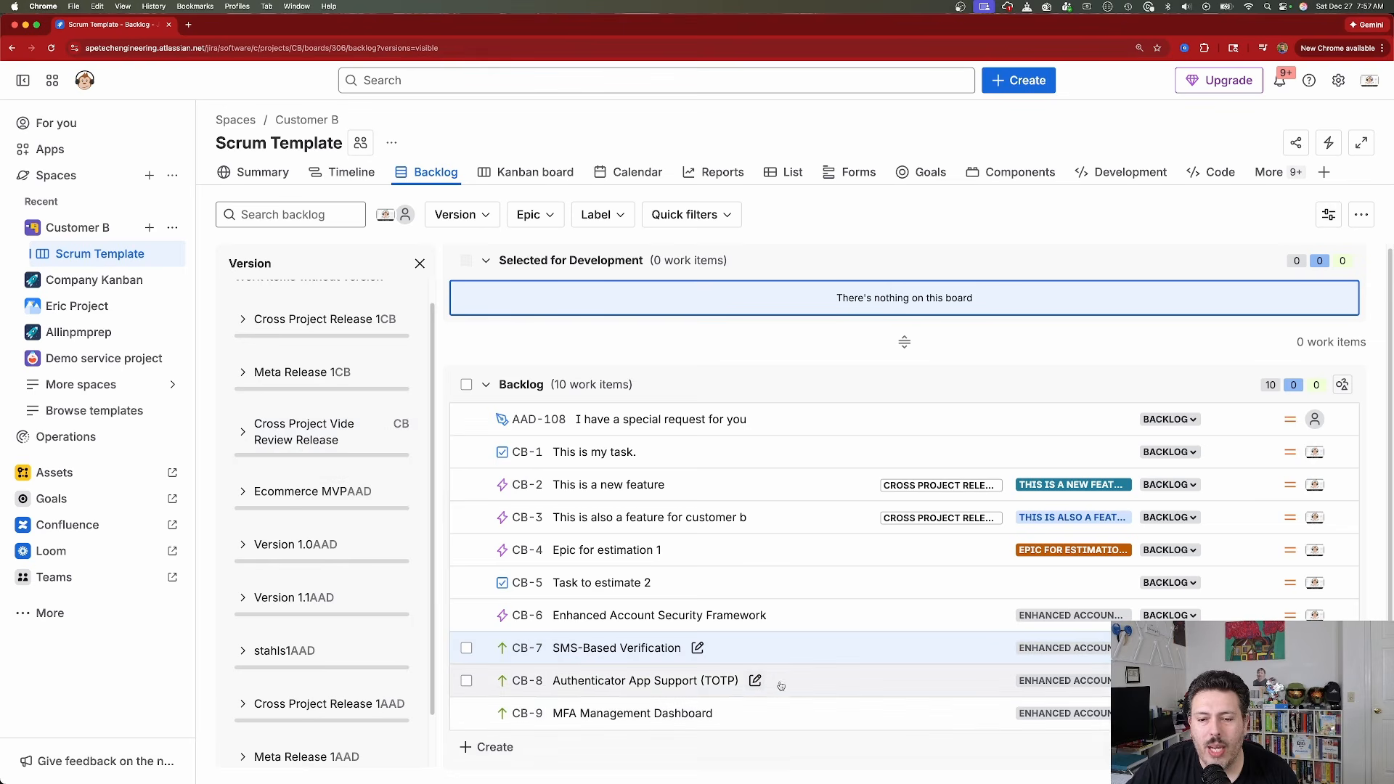
drag(647, 680, 243, 423)
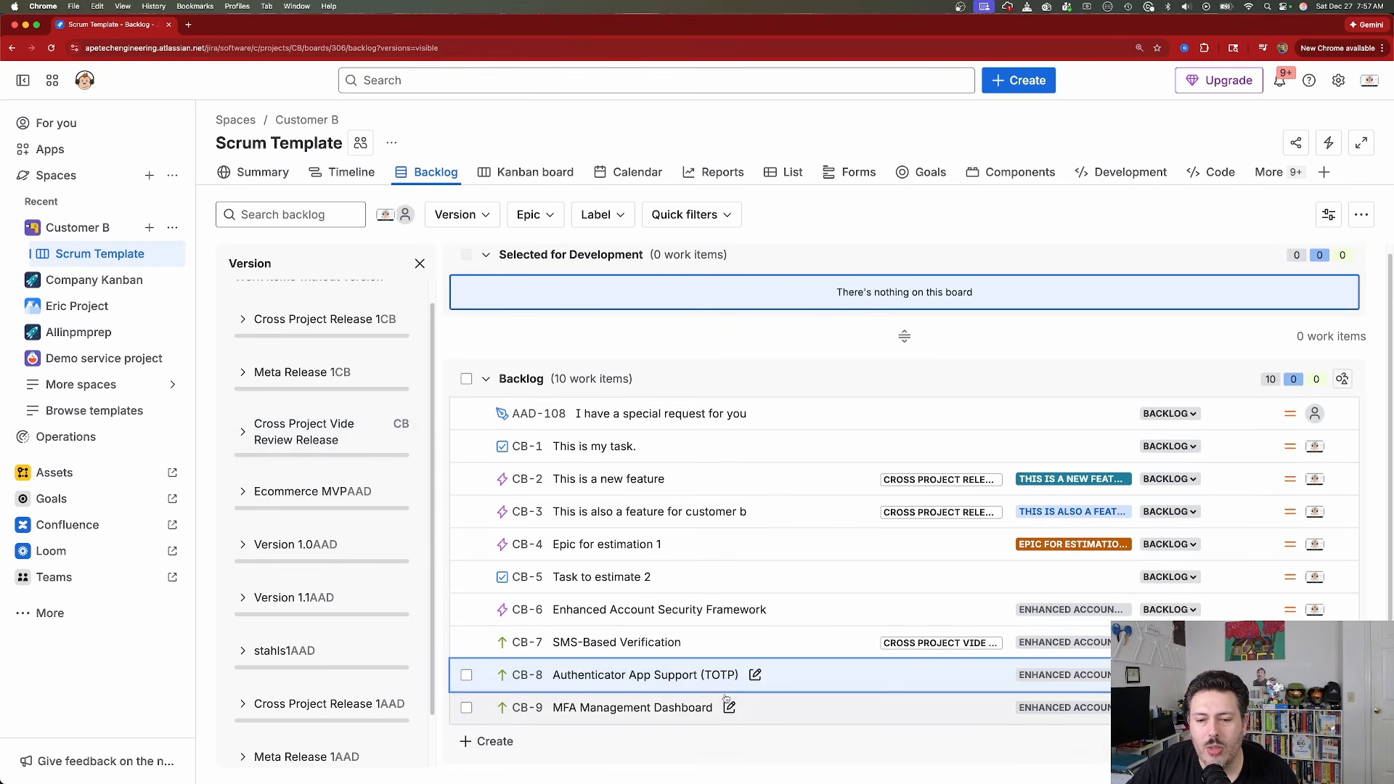
drag(654, 708, 251, 421)
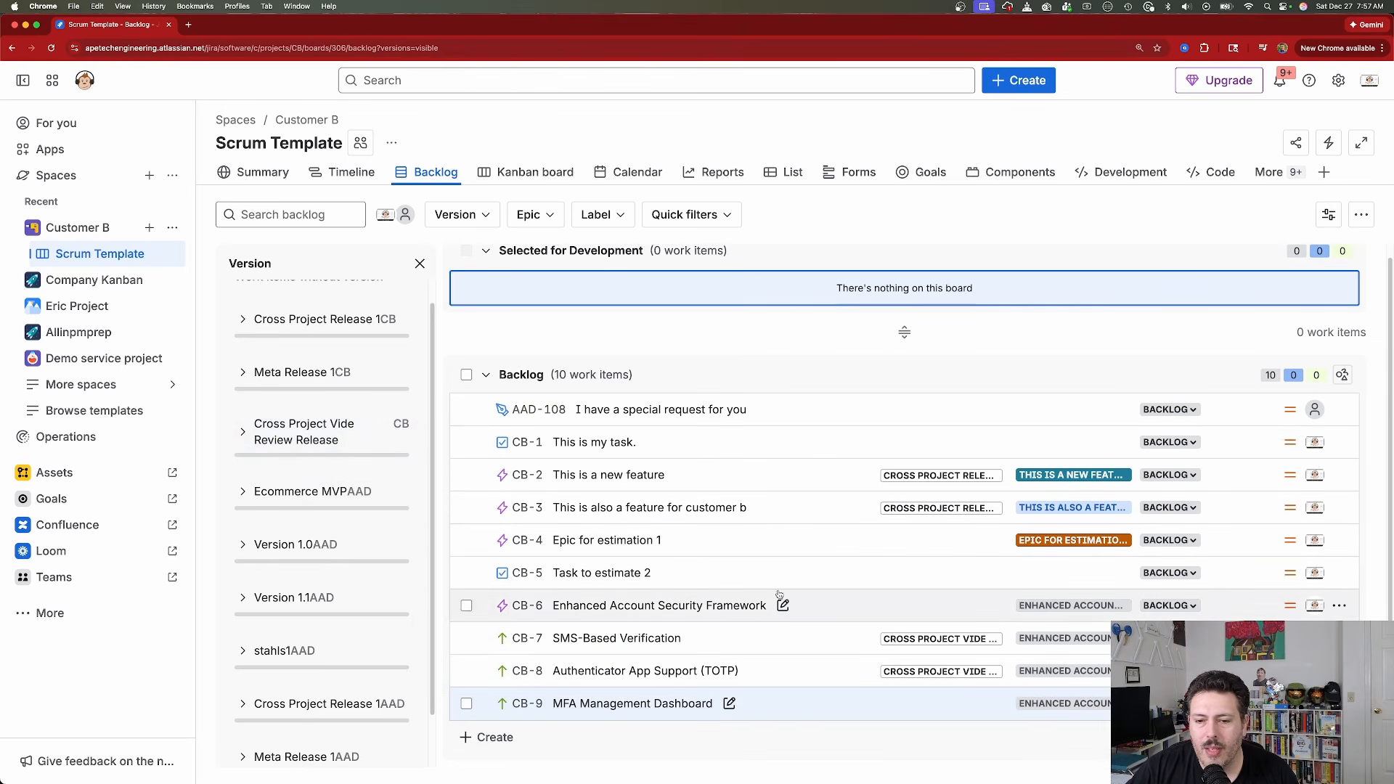
drag(799, 543, 356, 457)
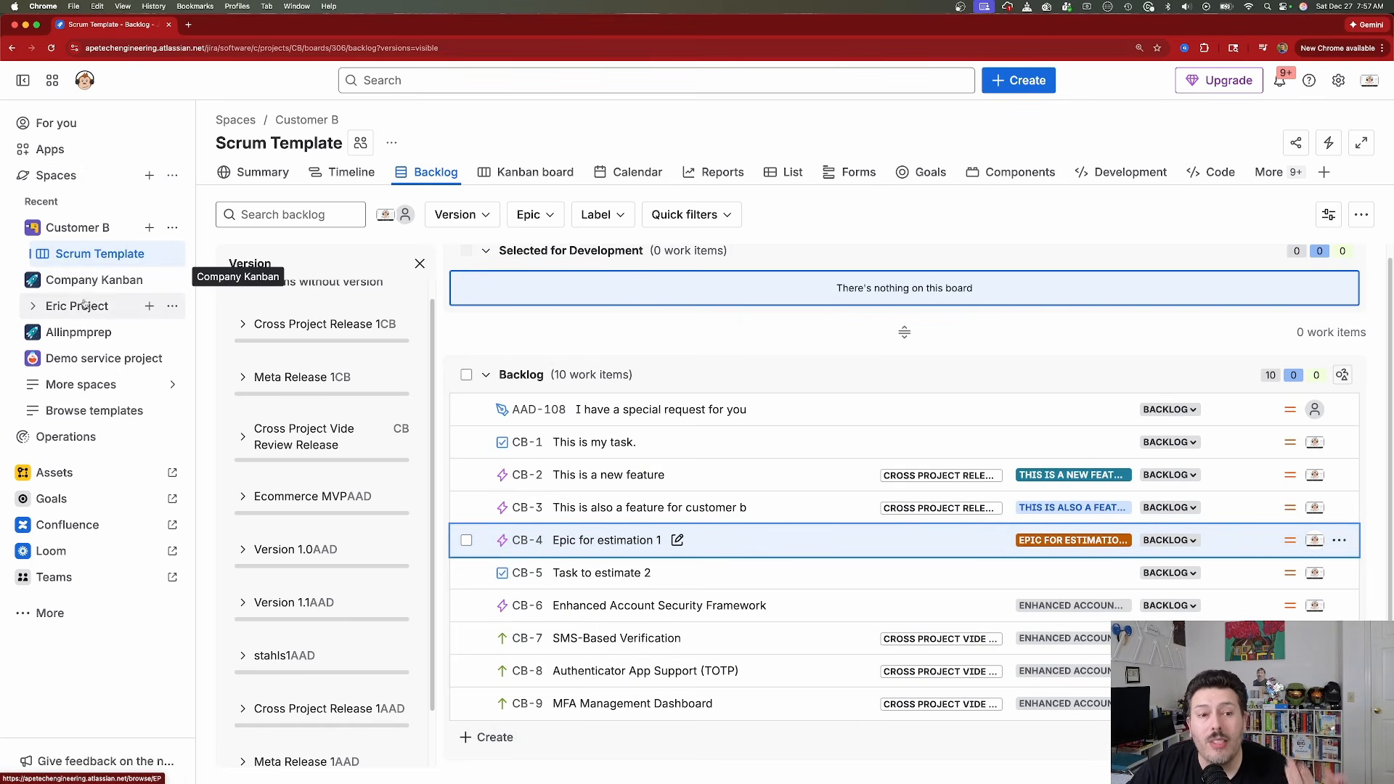
Open the Allinpmprep space's backlog and show its version panel.
click(80, 339)
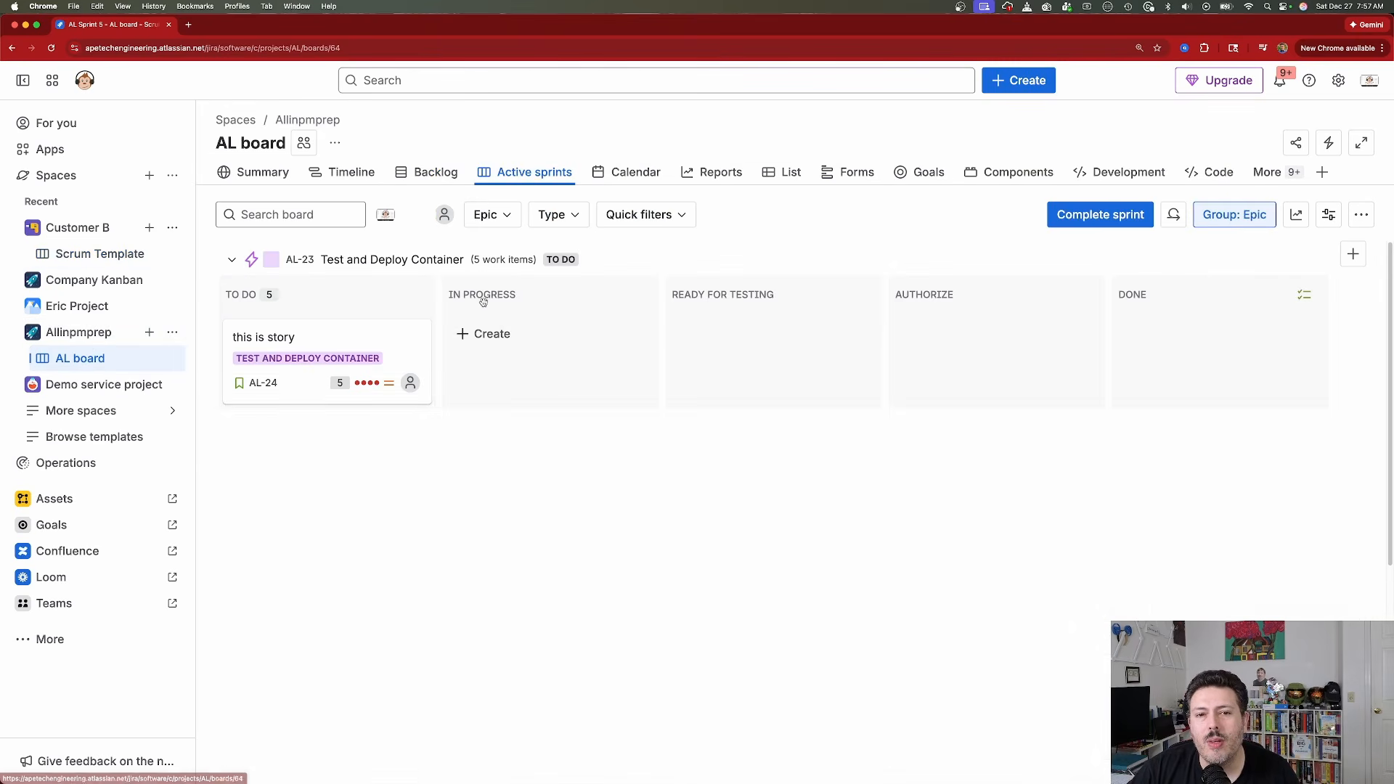
click(429, 174)
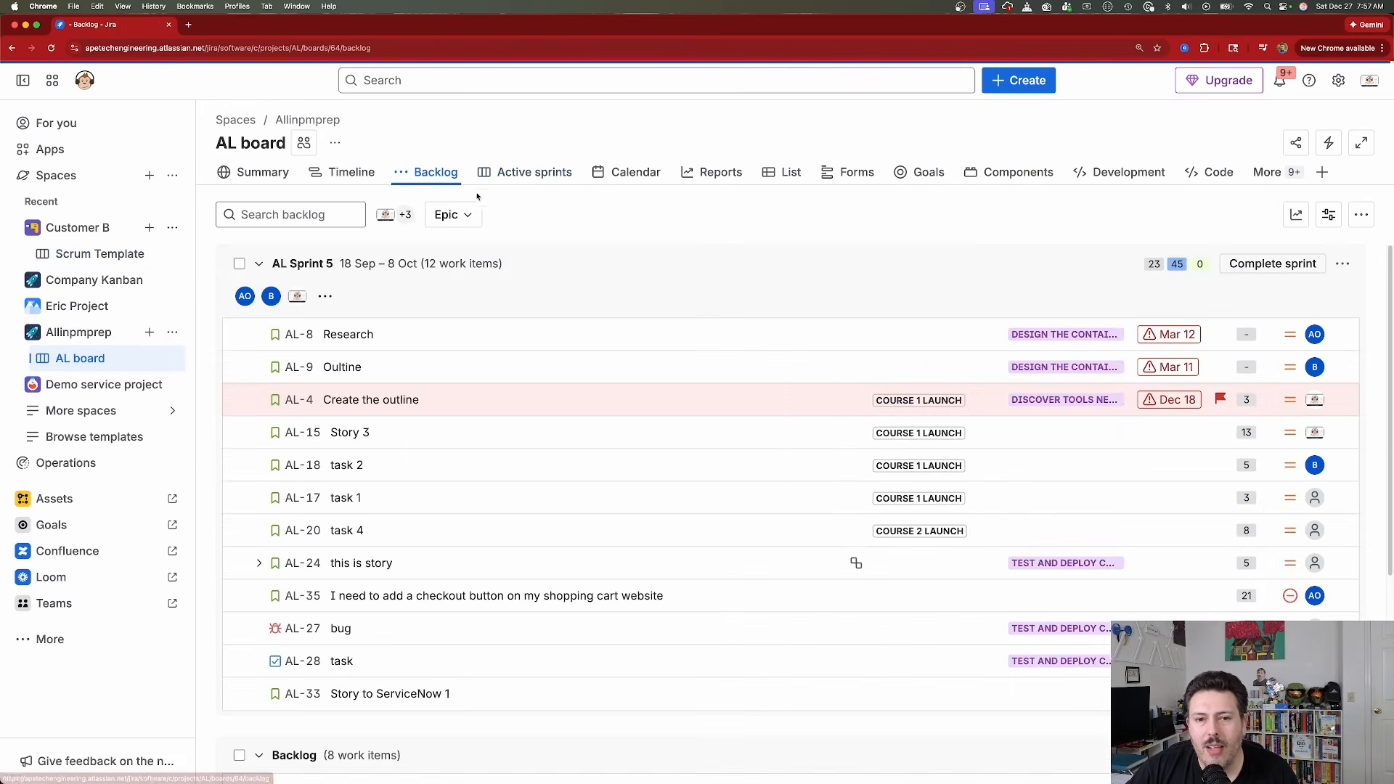
click(497, 215)
click(496, 370)
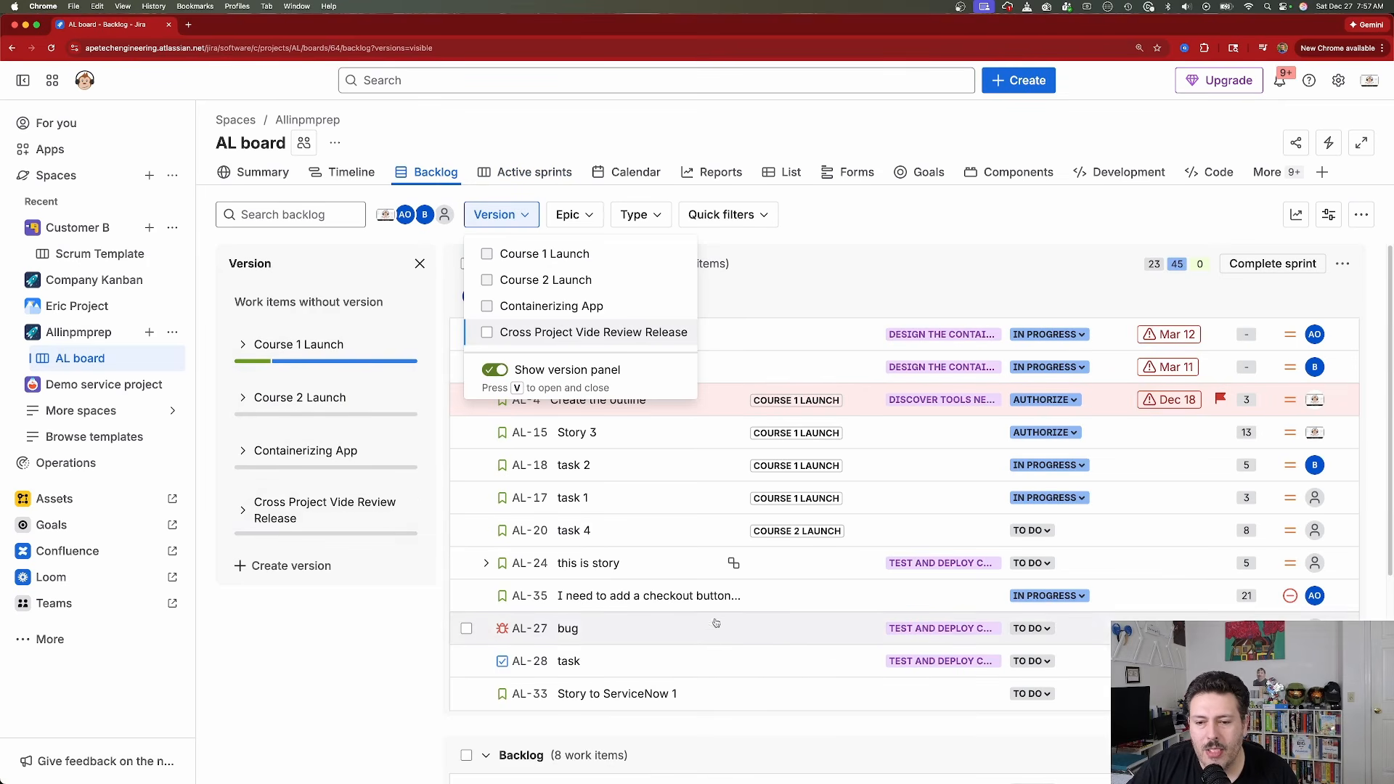
click(359, 543)
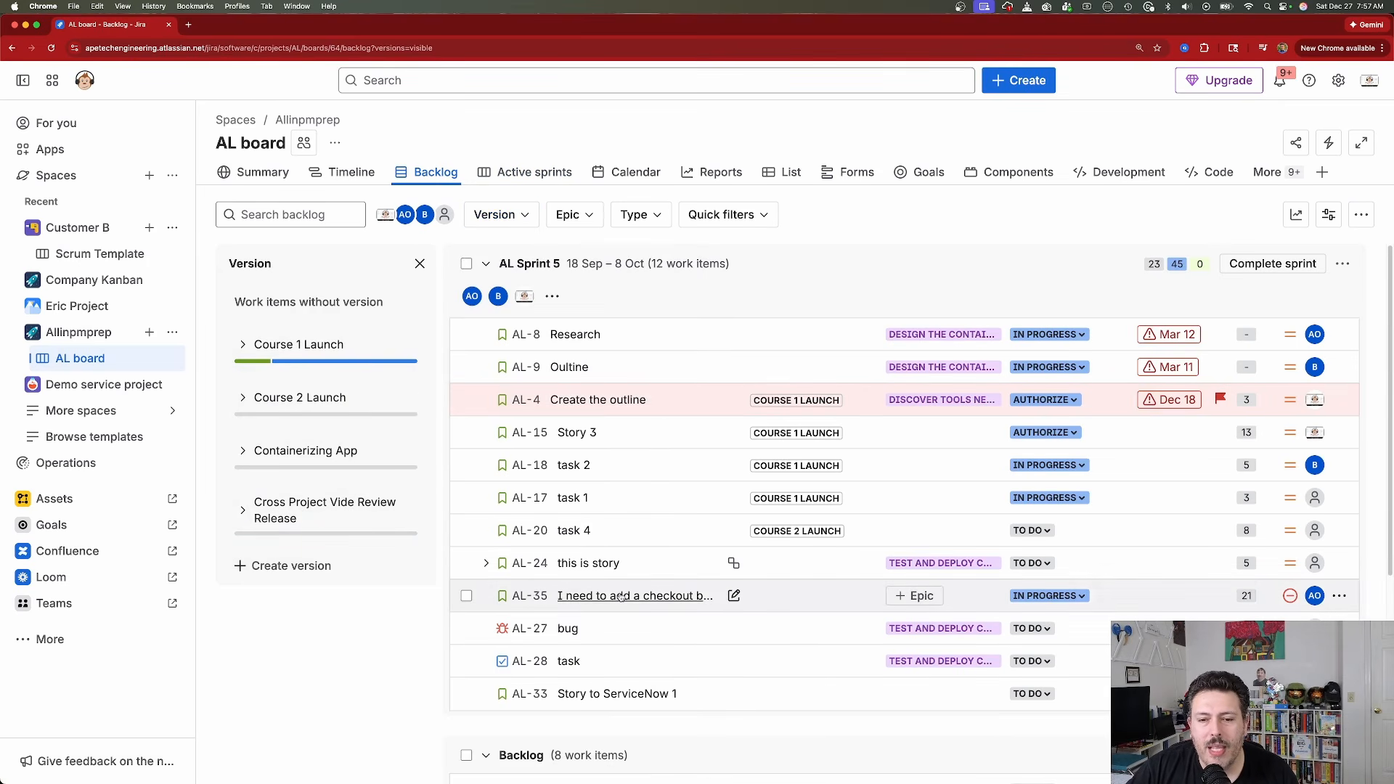
Assign work items AL-35, AL-27 and AL-28 to the Cross Project Vide Review Release version.
drag(567, 596, 329, 535)
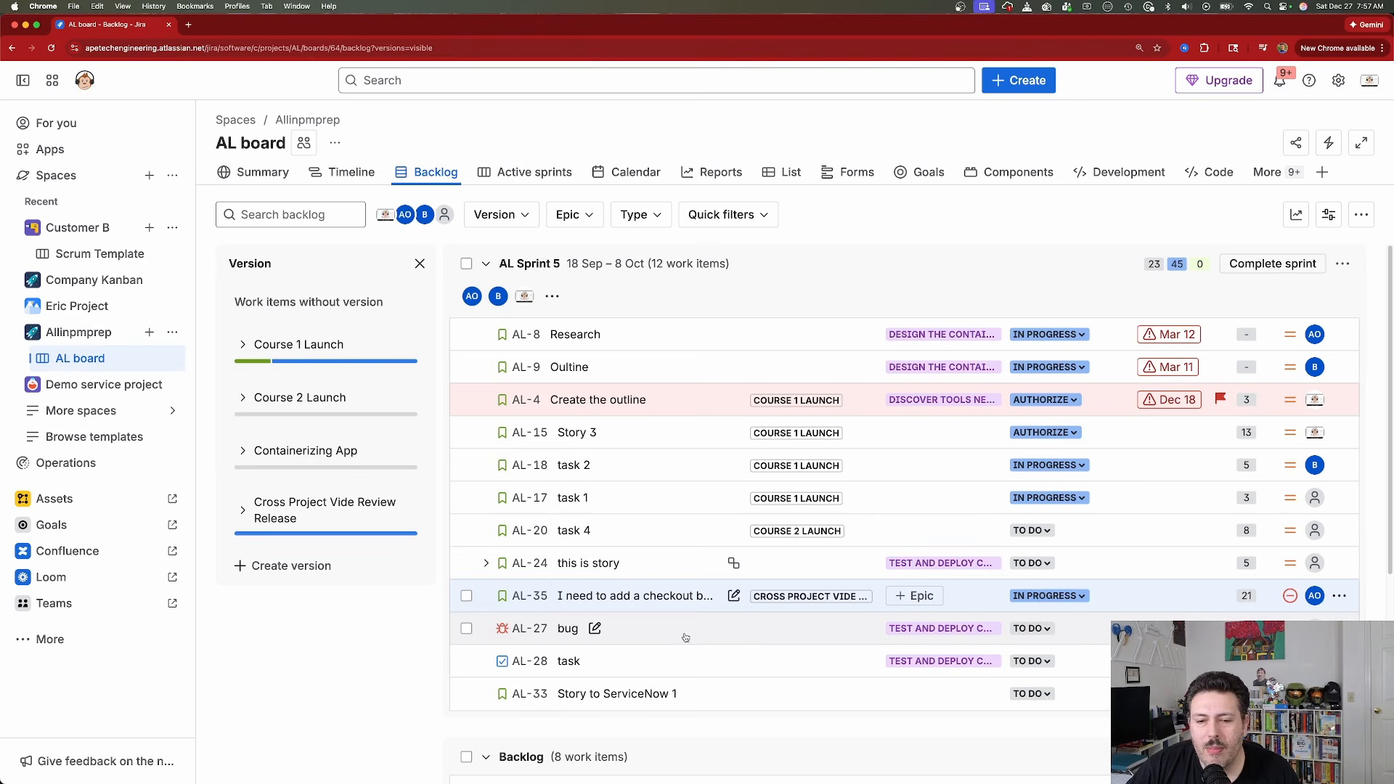
drag(574, 642, 270, 514)
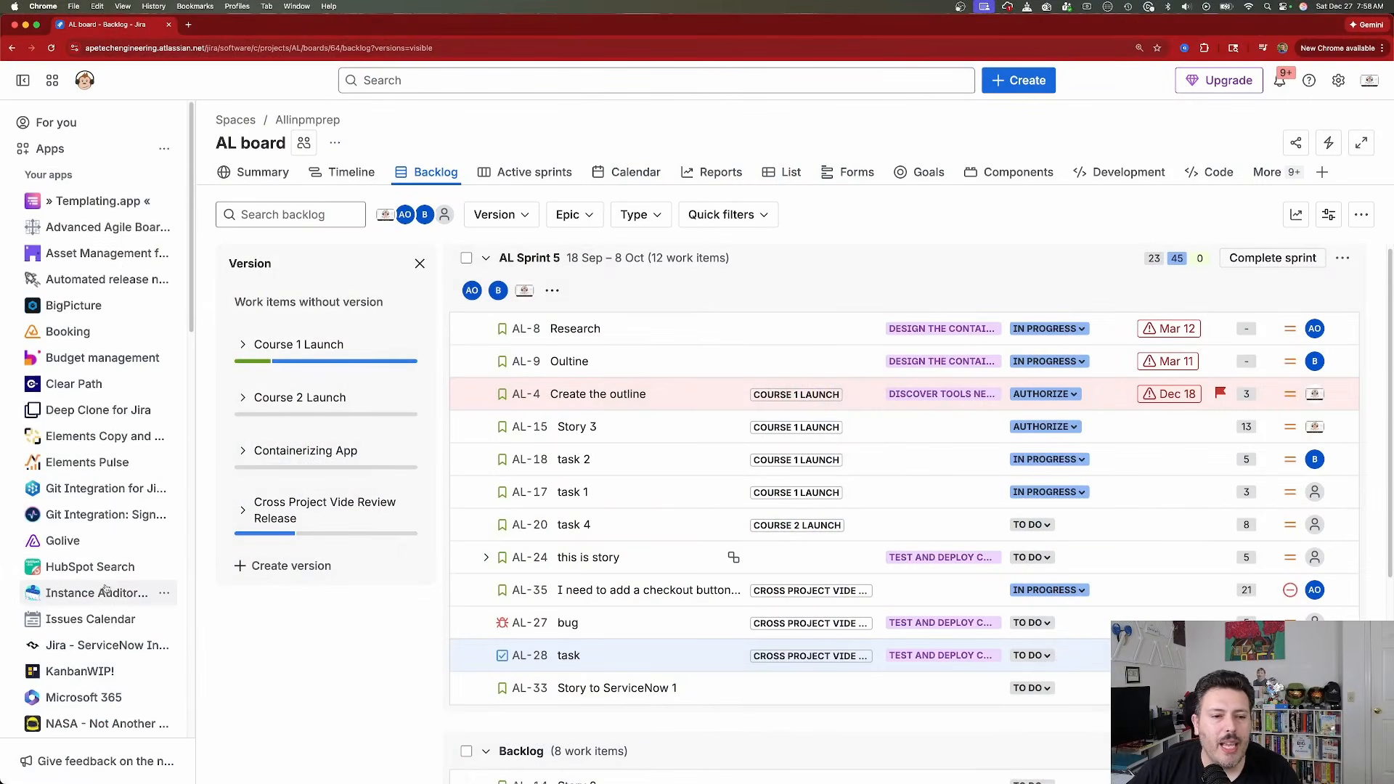
Return to the Release Management board and open the AL project's Cross Project Vide Review Release card to check its scope.
scroll(105, 590, down, 5)
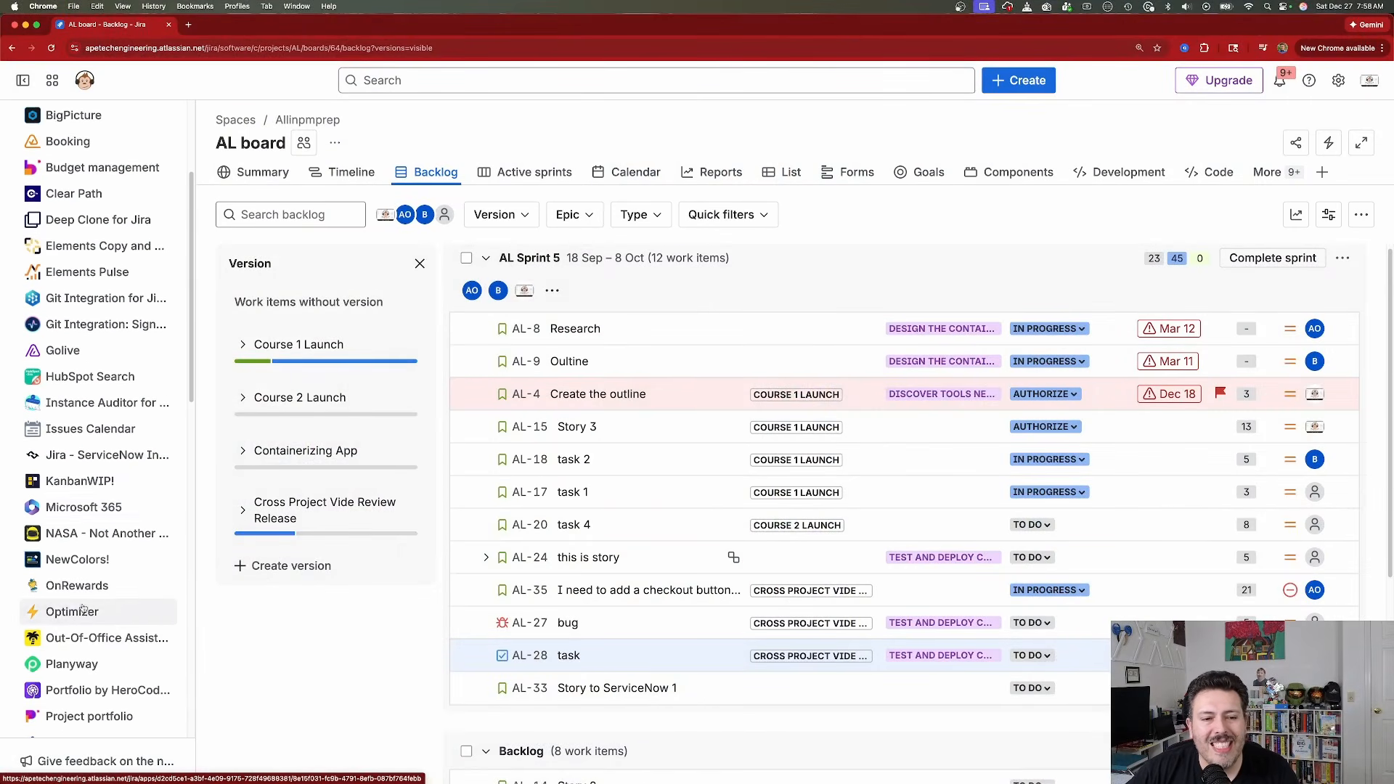
click(80, 599)
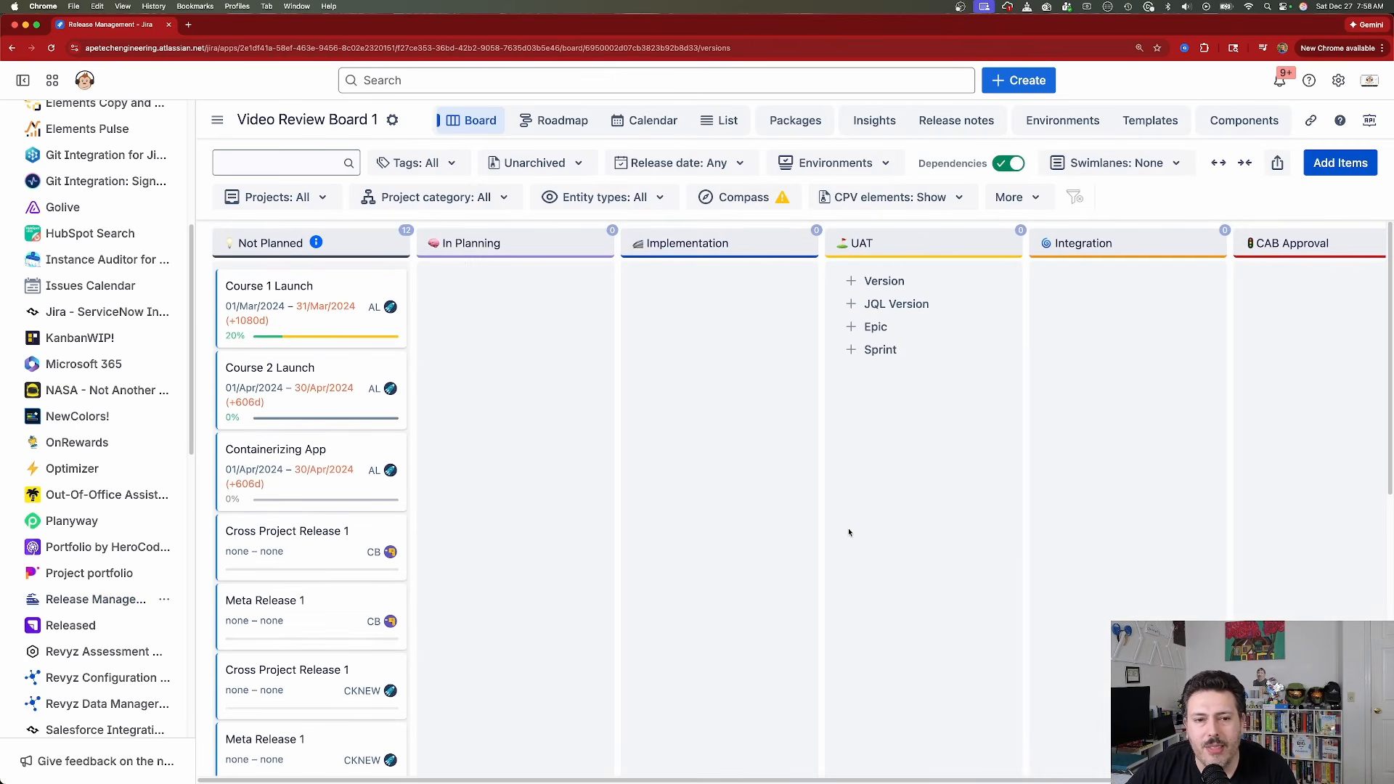
scroll(303, 567, down, 4)
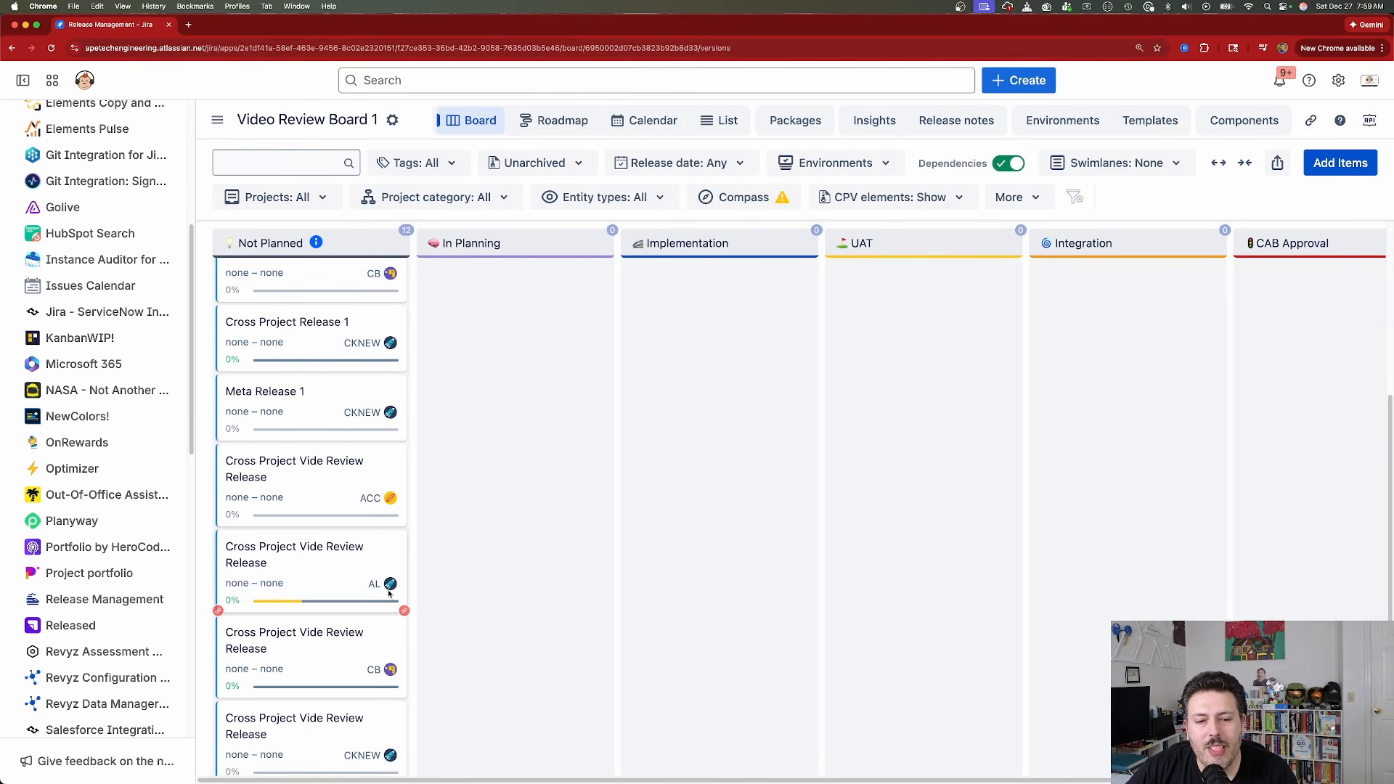
click(293, 550)
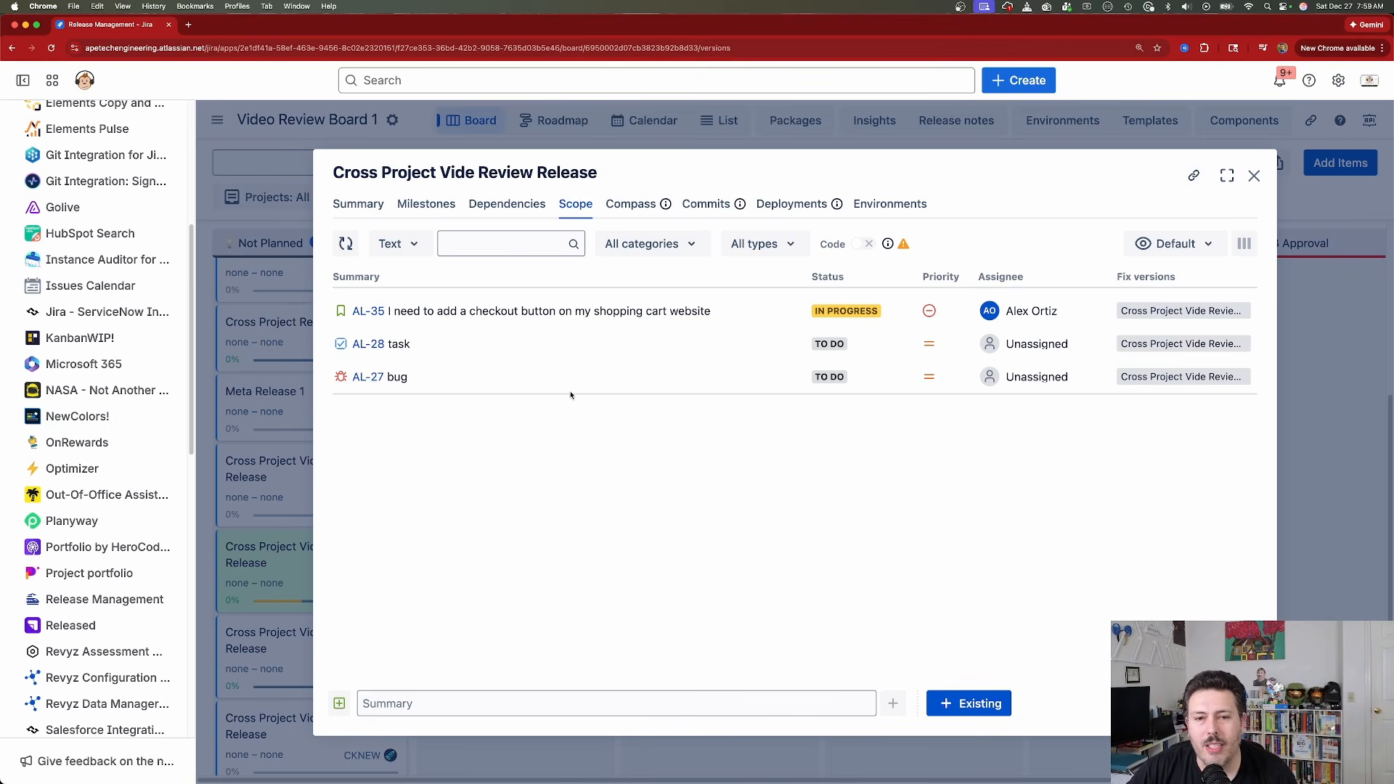
Examine the release's summary, including its scope statistics, column, date fields, properties and available actions.
click(359, 205)
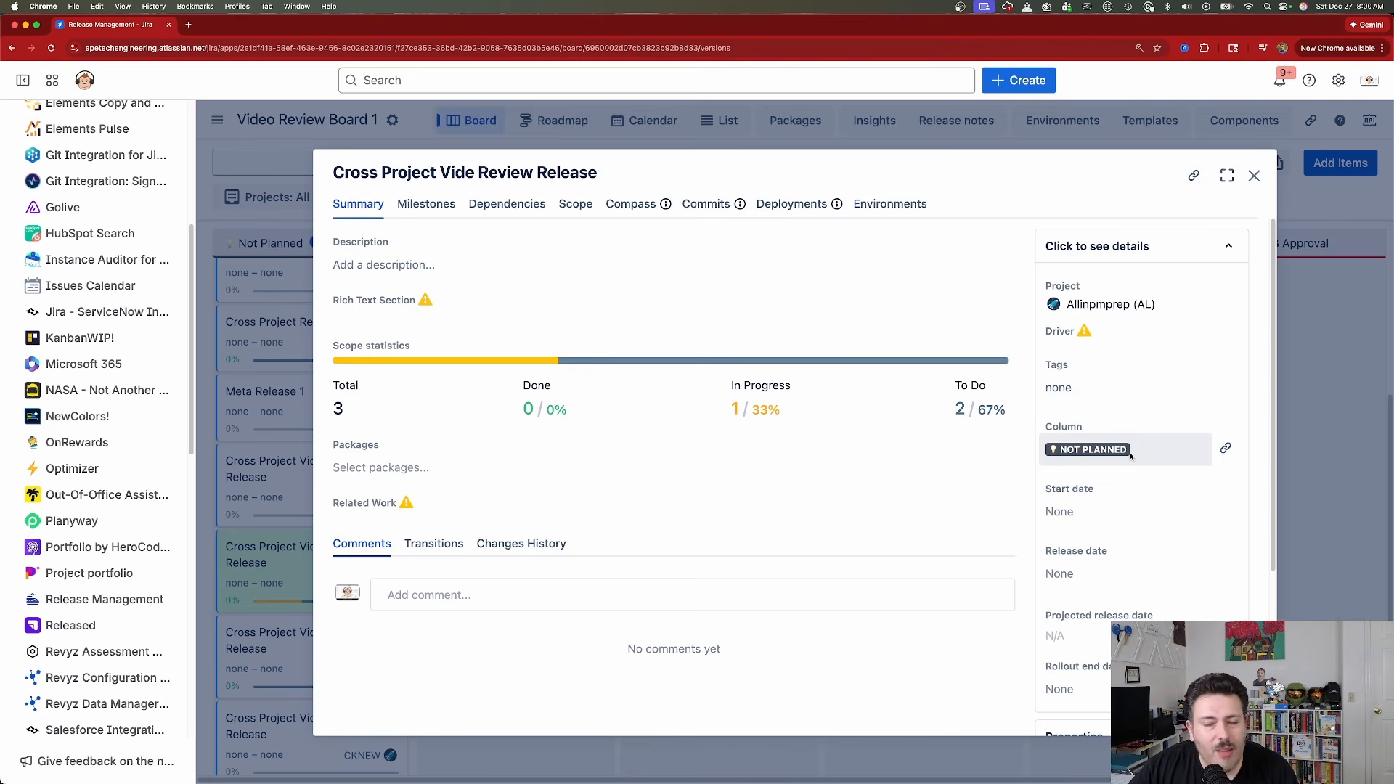
scroll(1133, 562, down, 3)
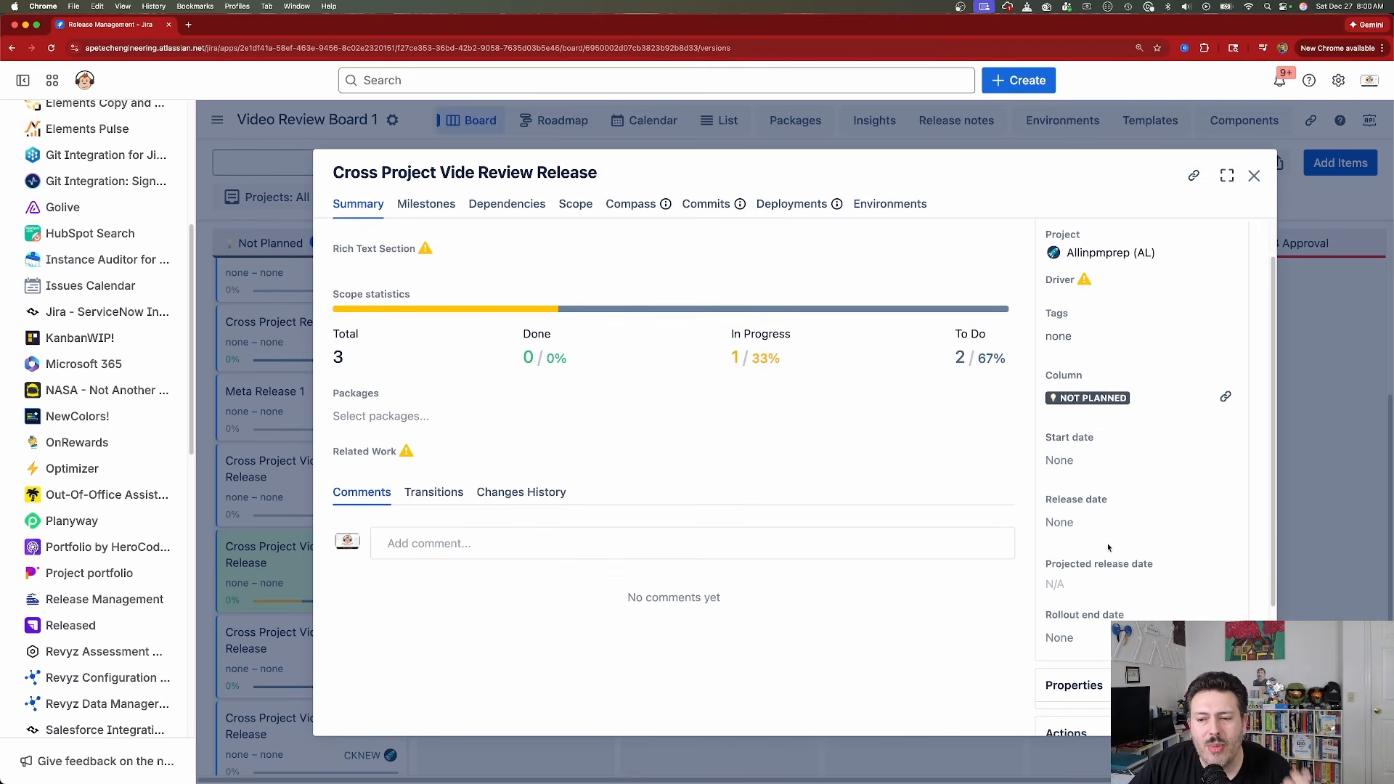
scroll(1137, 546, down, 2)
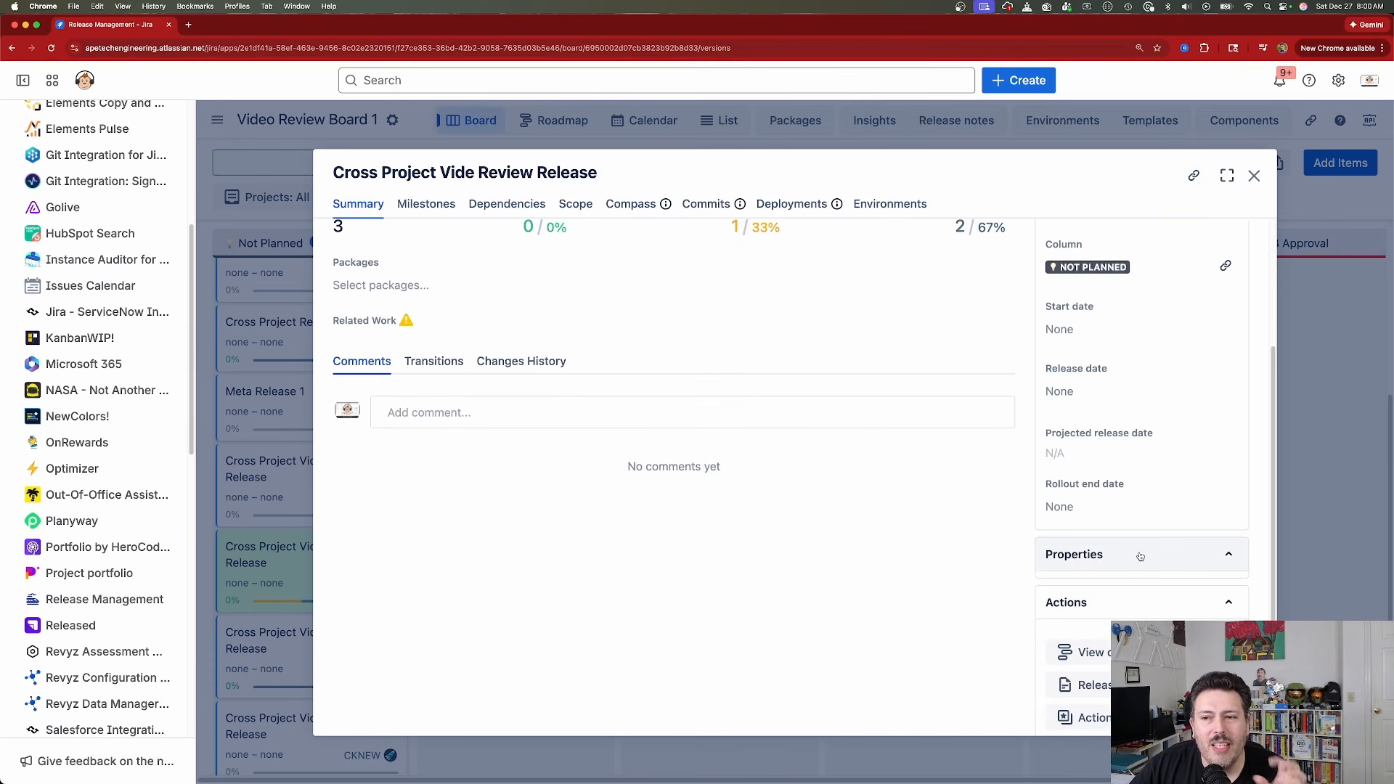
scroll(1138, 558, down, 1)
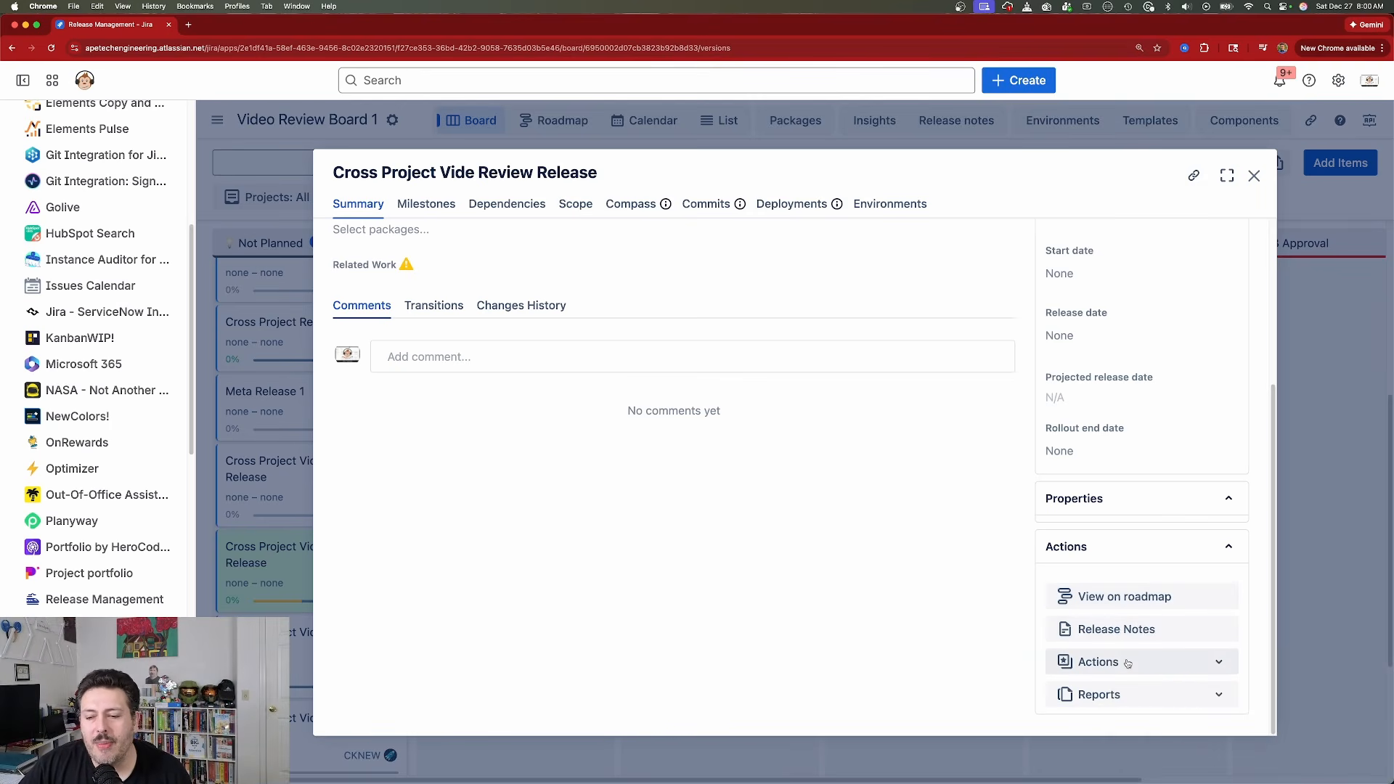
click(1160, 509)
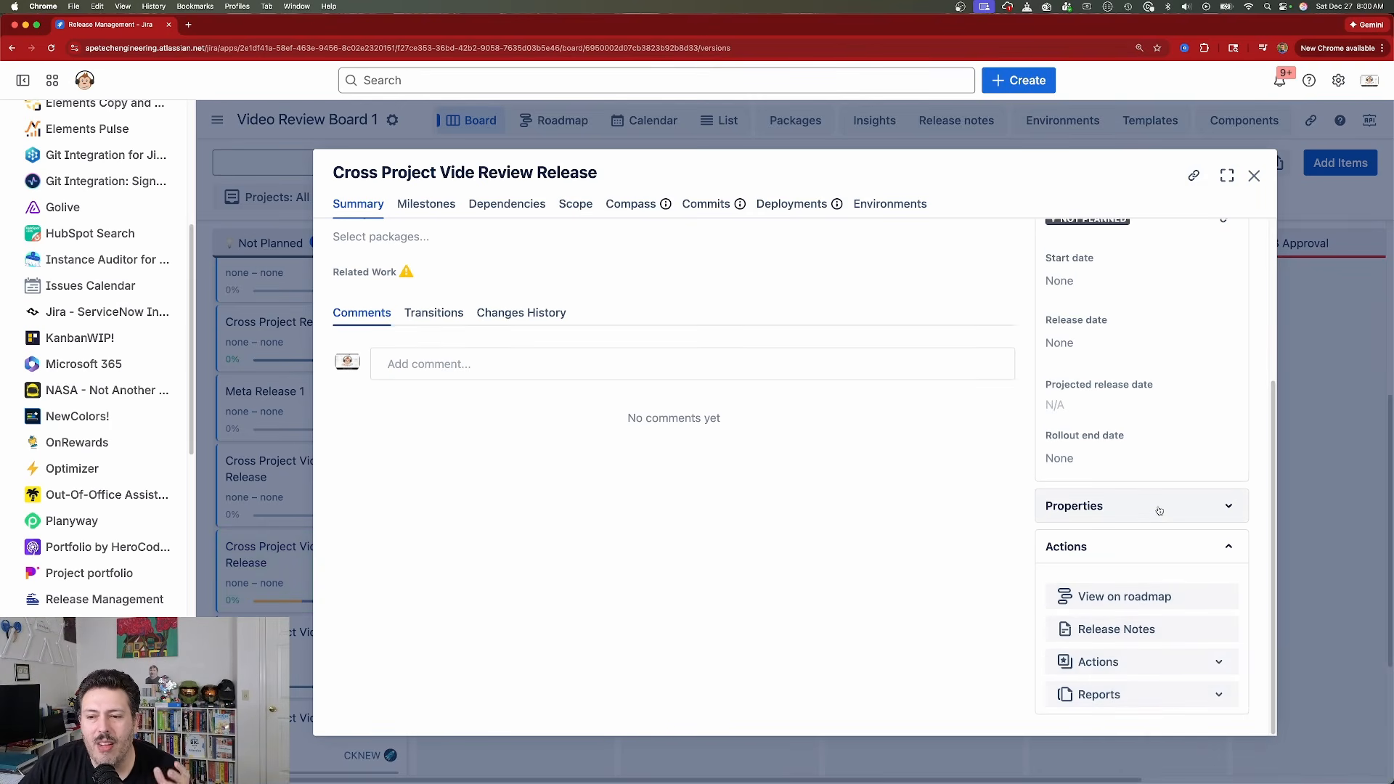
scroll(1155, 519, up, 4)
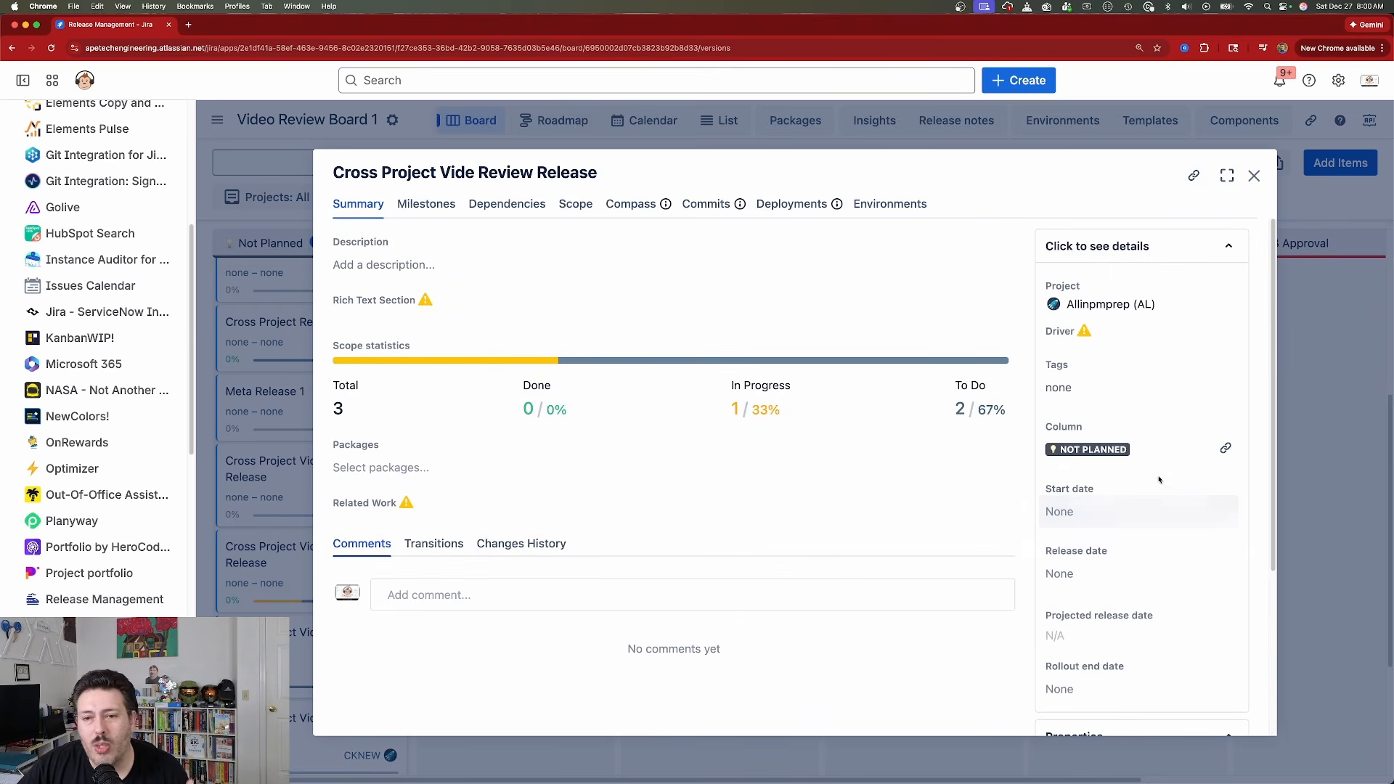
Review the release's milestones and dependencies, including the selectable predecessor releases and the dependency types.
click(449, 211)
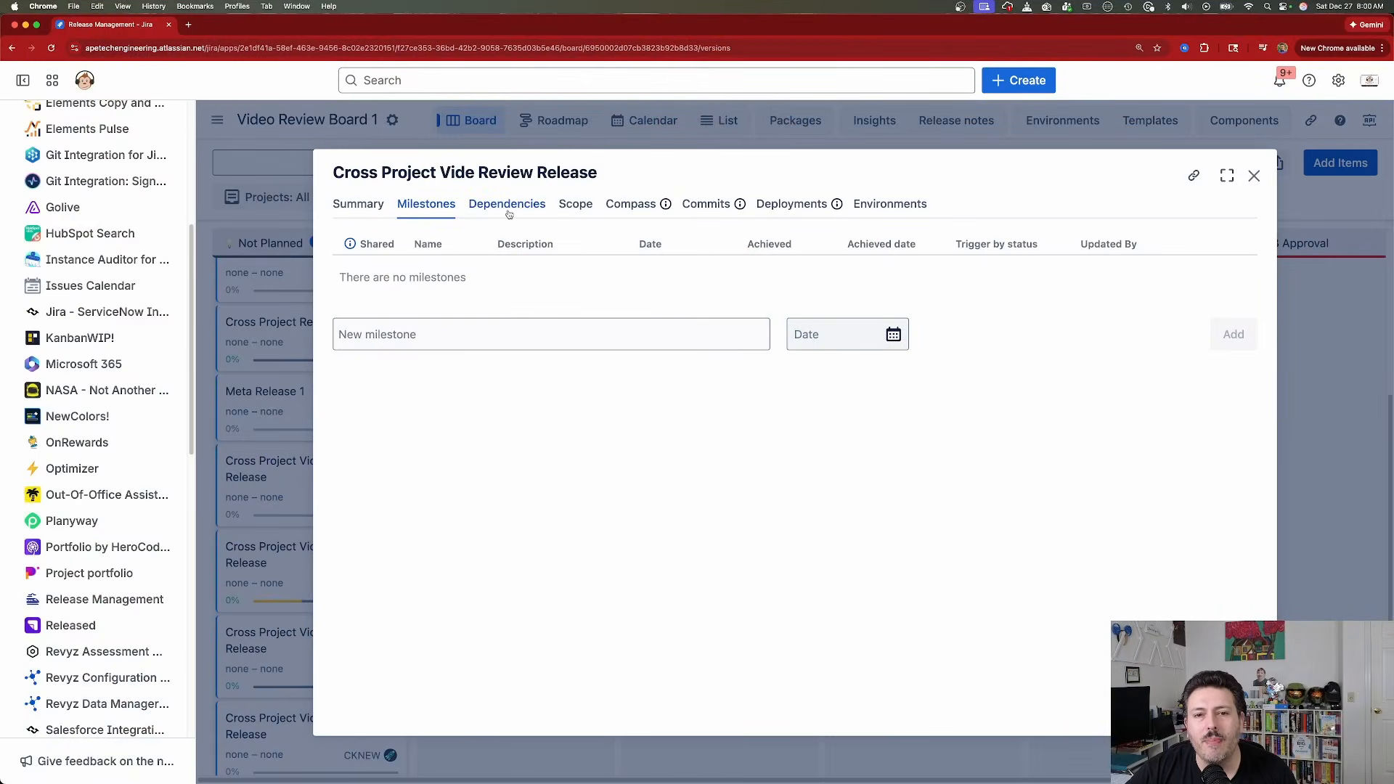
click(508, 205)
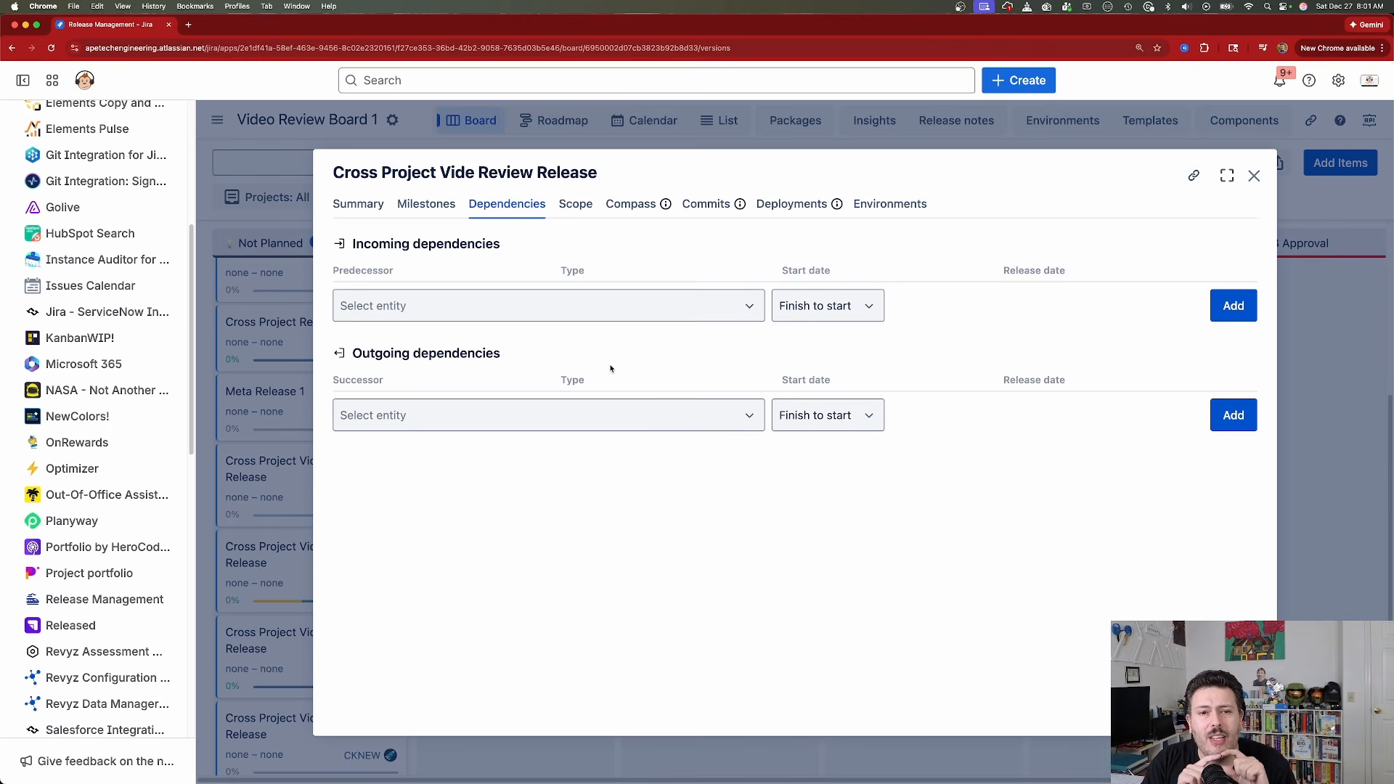
click(604, 299)
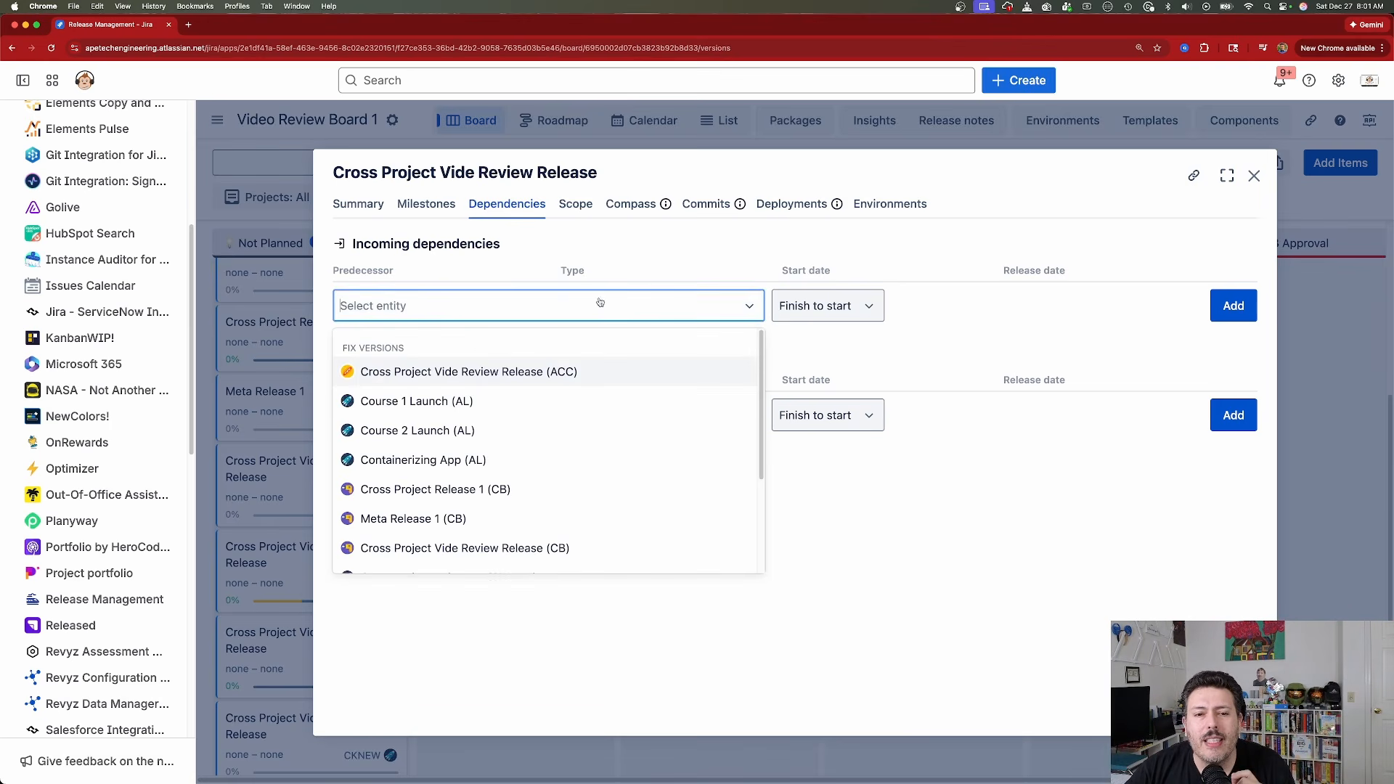
click(850, 306)
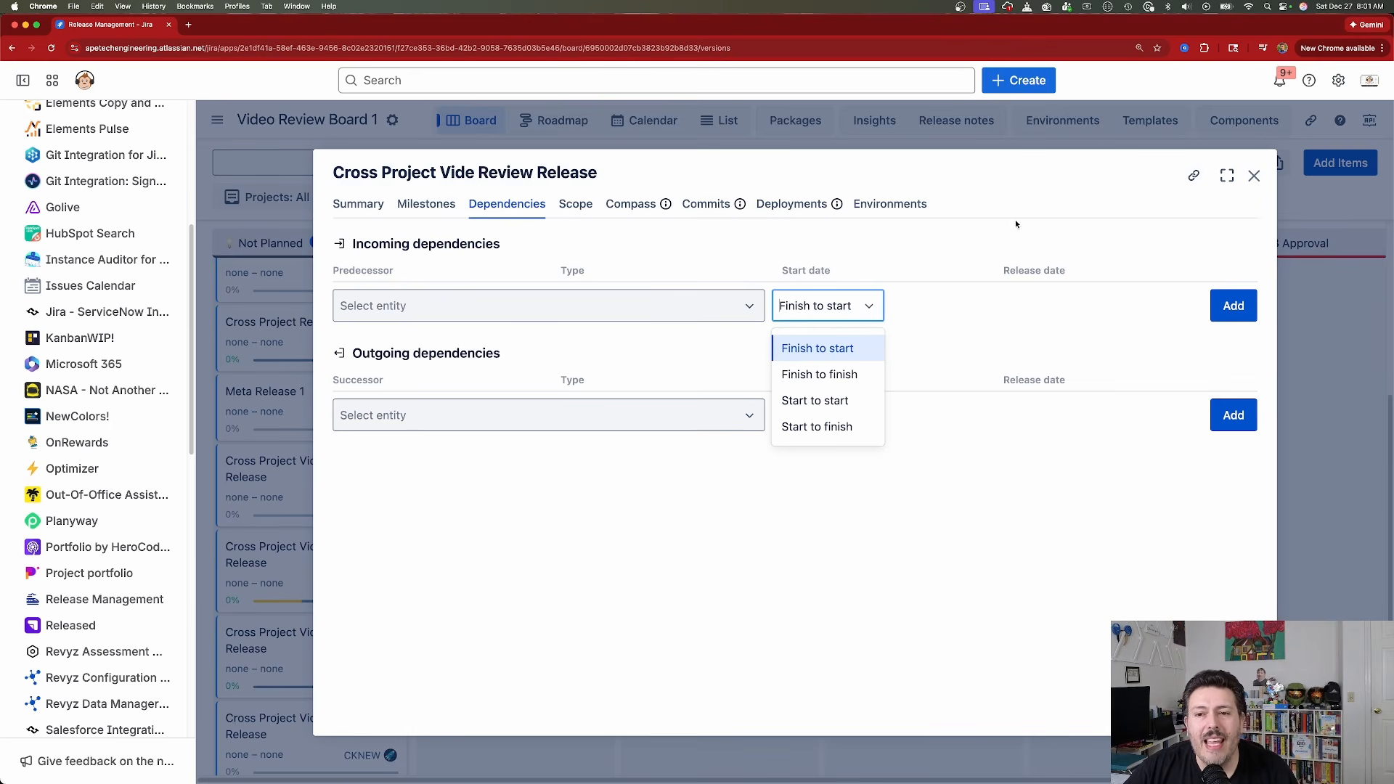
click(995, 243)
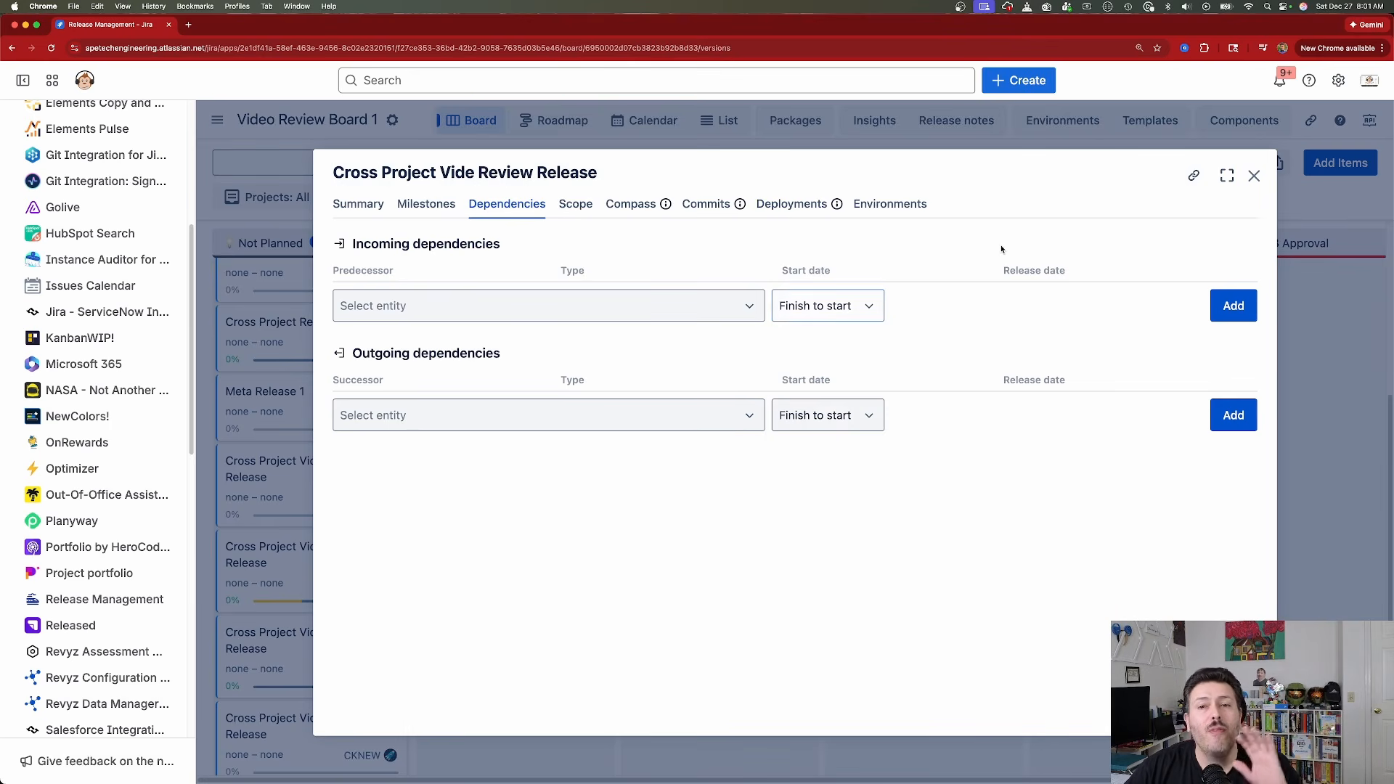
Check the release's Compass, commits, deployments and environments sections, and close the release details.
click(639, 211)
click(706, 210)
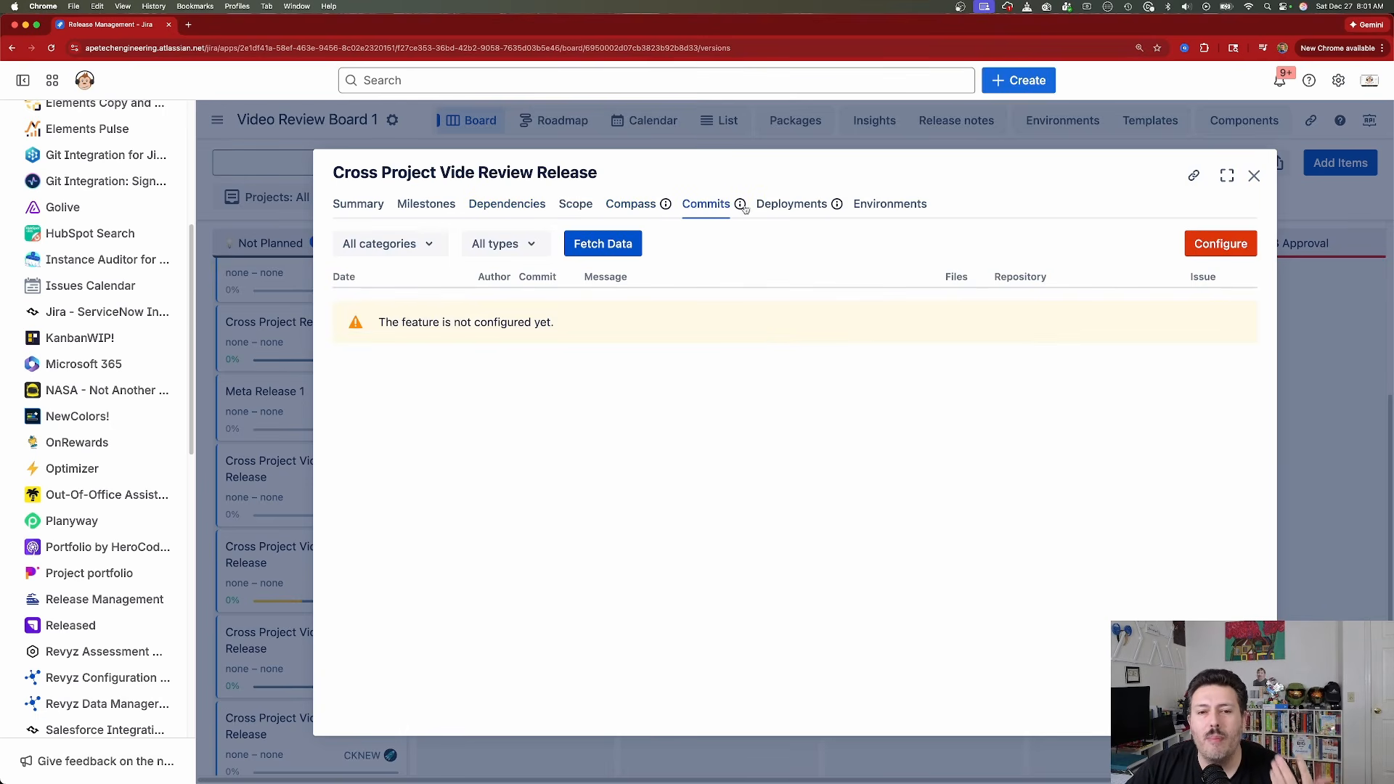
click(778, 211)
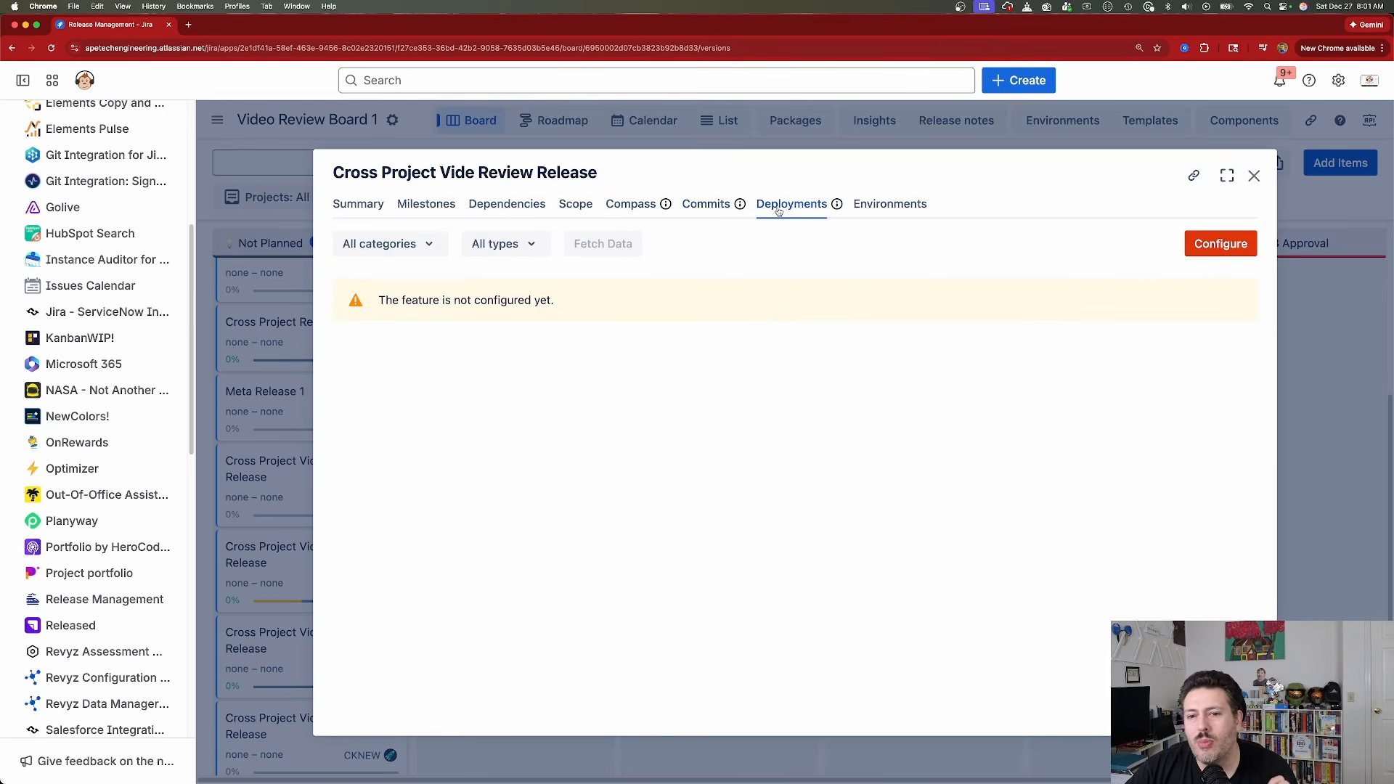
click(895, 209)
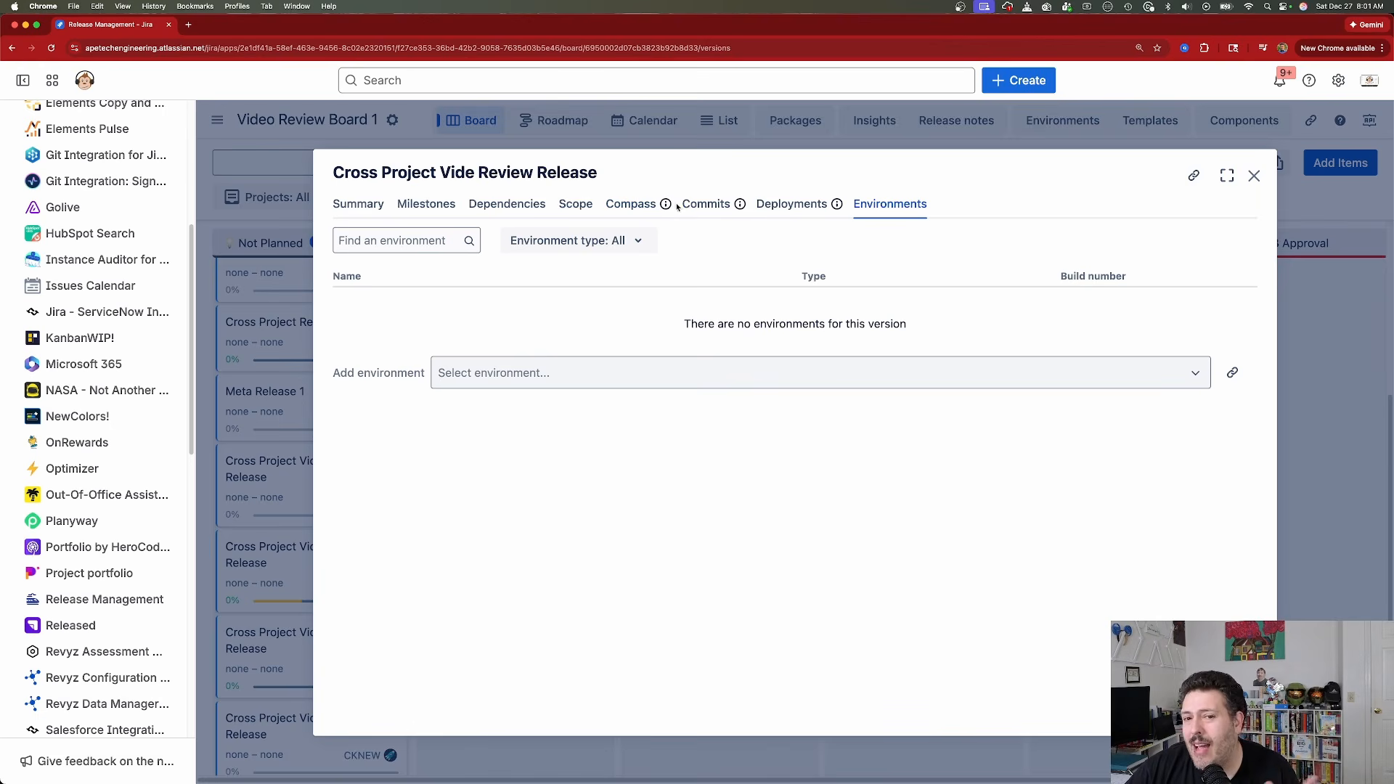
key(Escape)
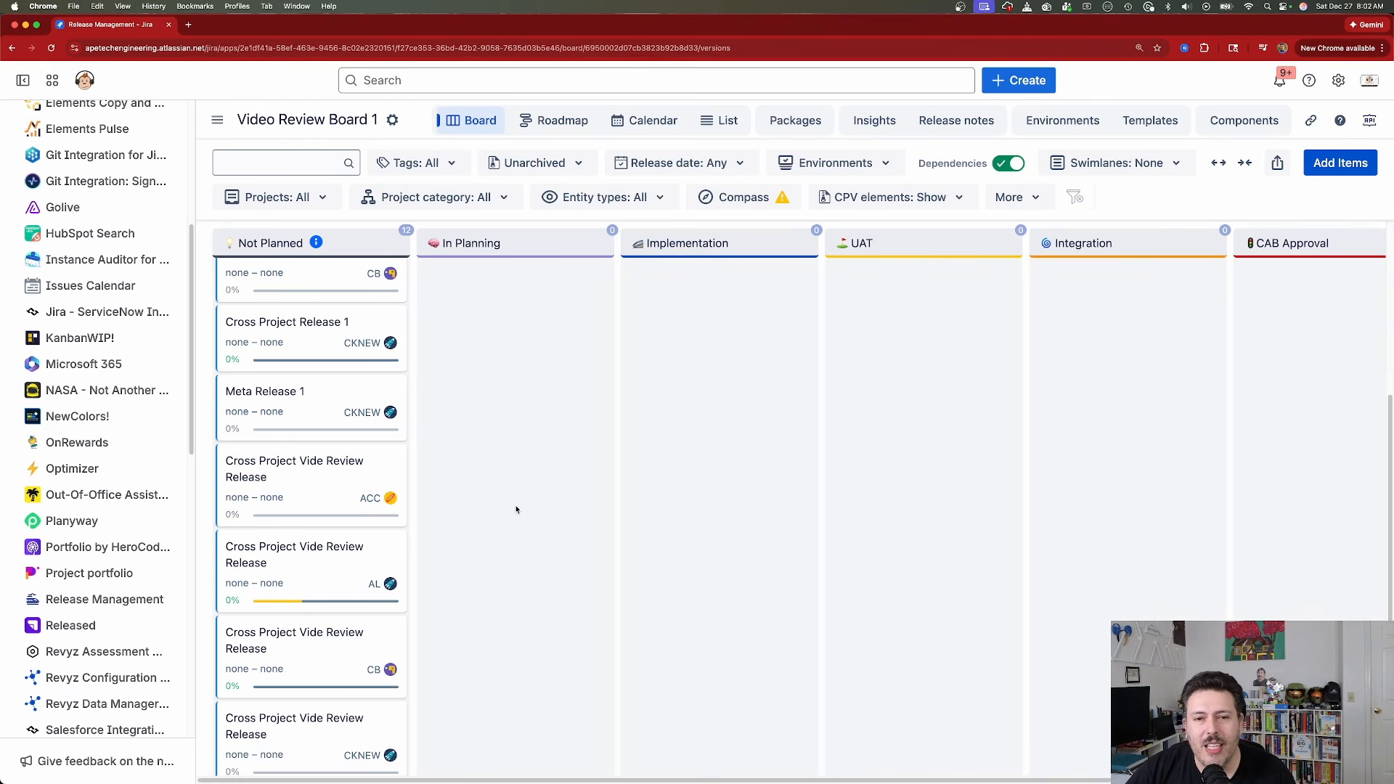
Move the AL project's Cross Project Vide Review Release card to In Planning and on to Implementation.
mouse_move(287, 580)
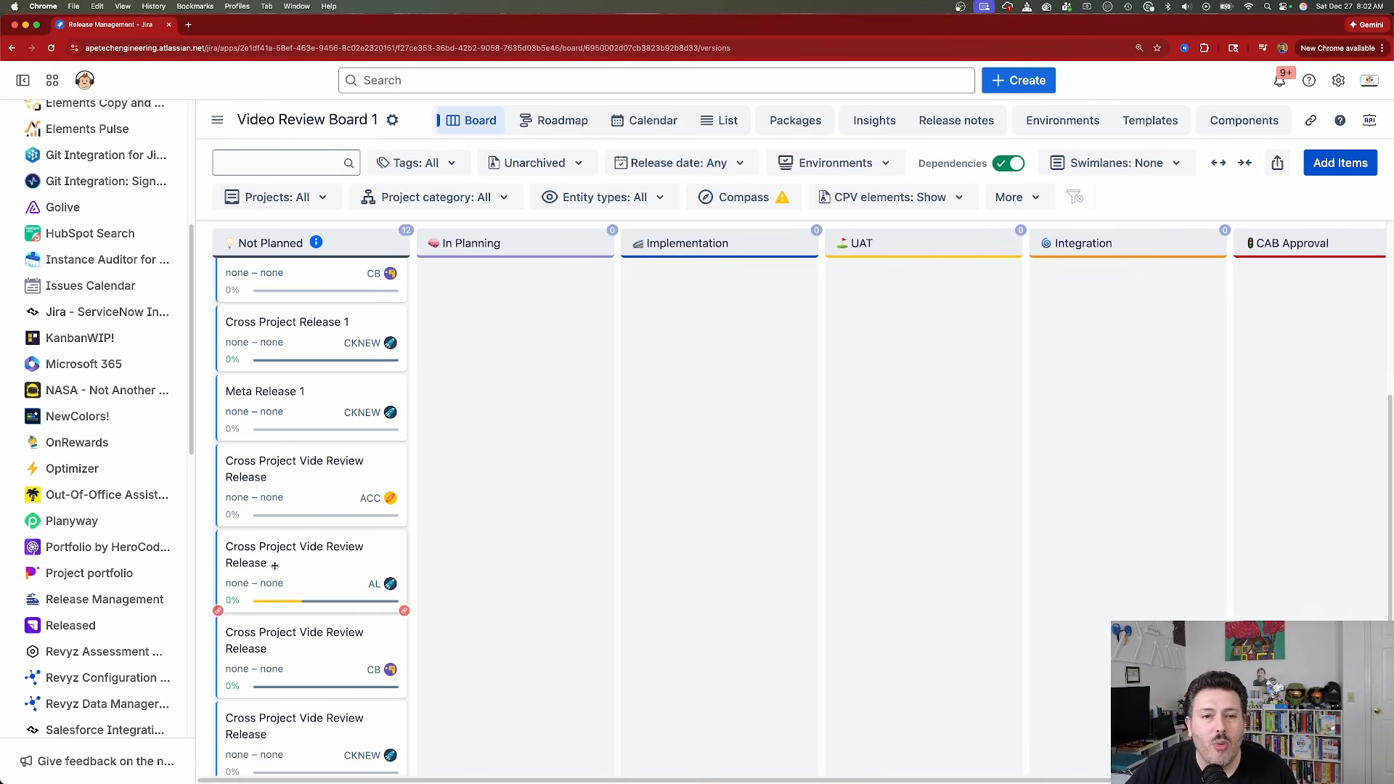
drag(263, 564, 454, 459)
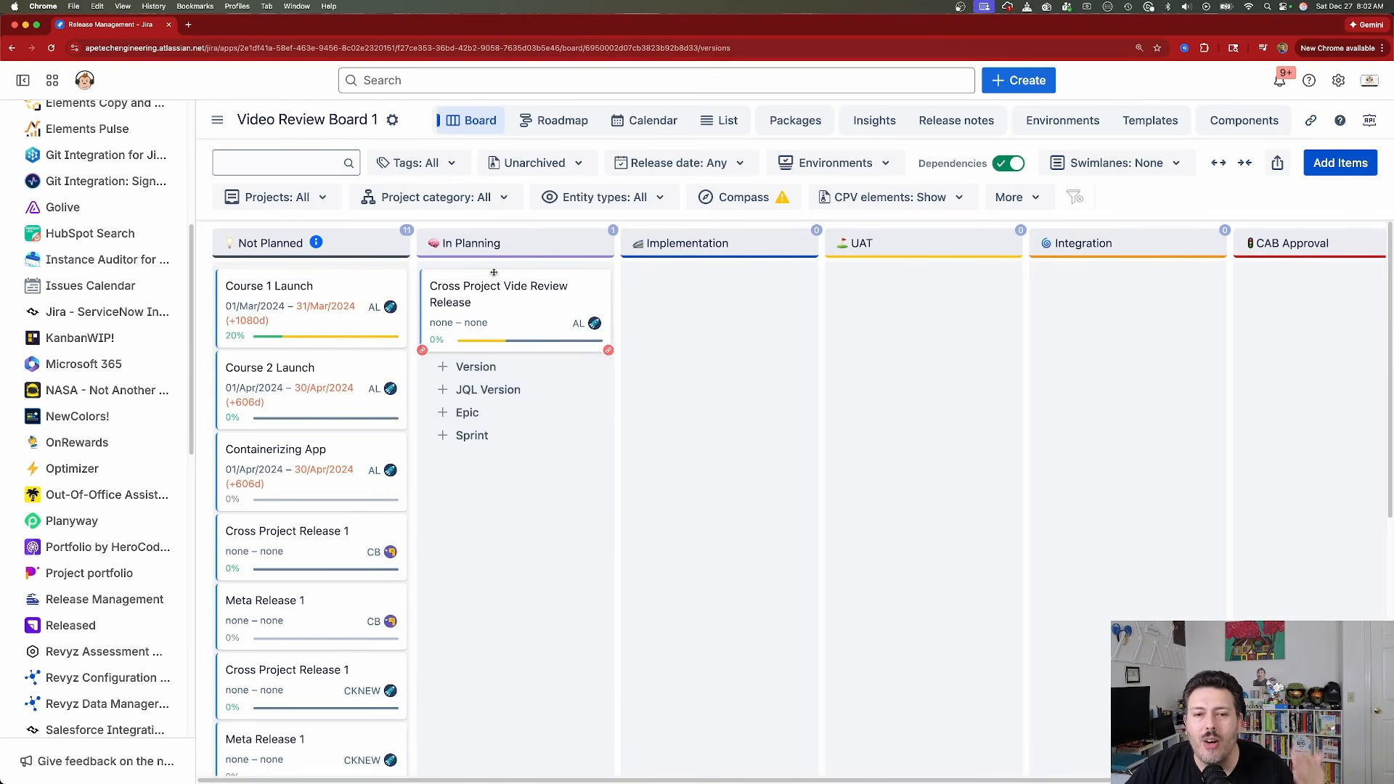
drag(504, 303, 729, 315)
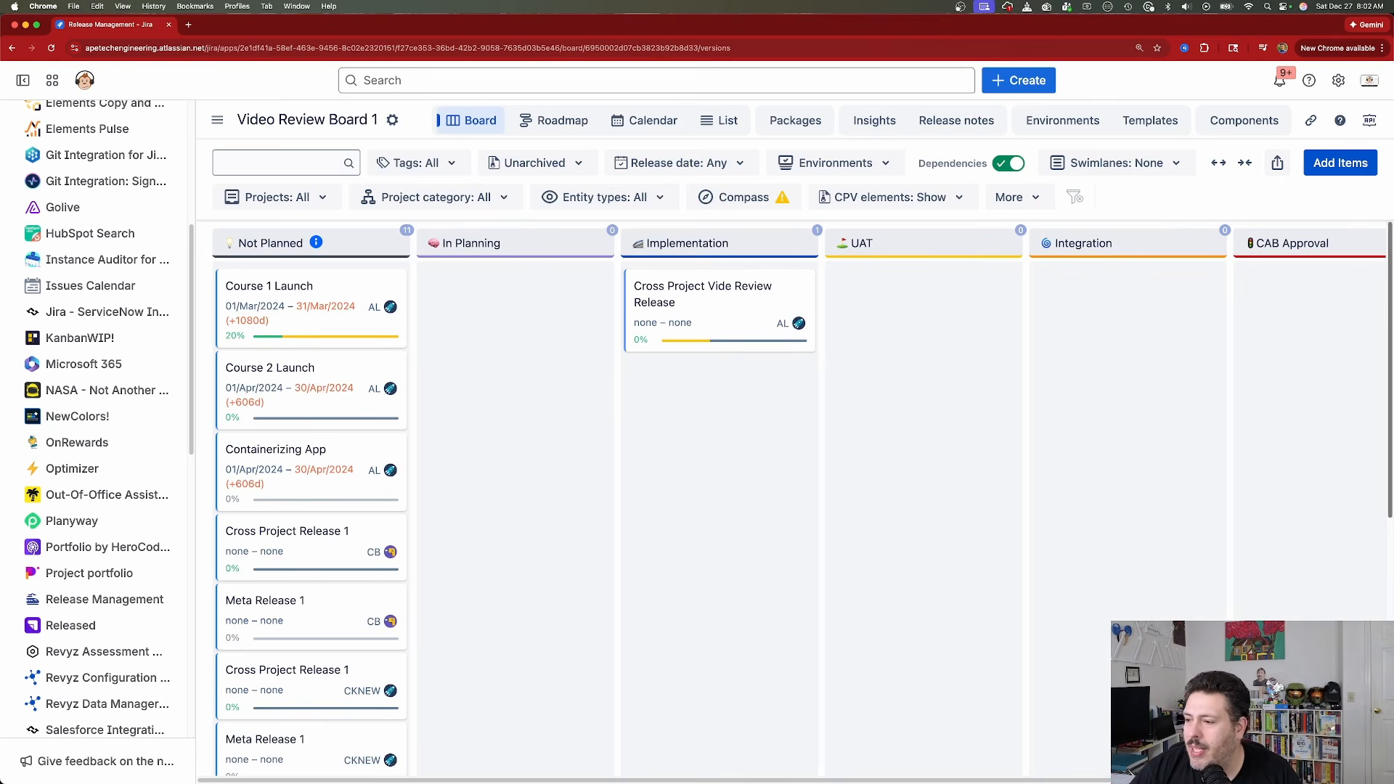
mouse_move(786, 464)
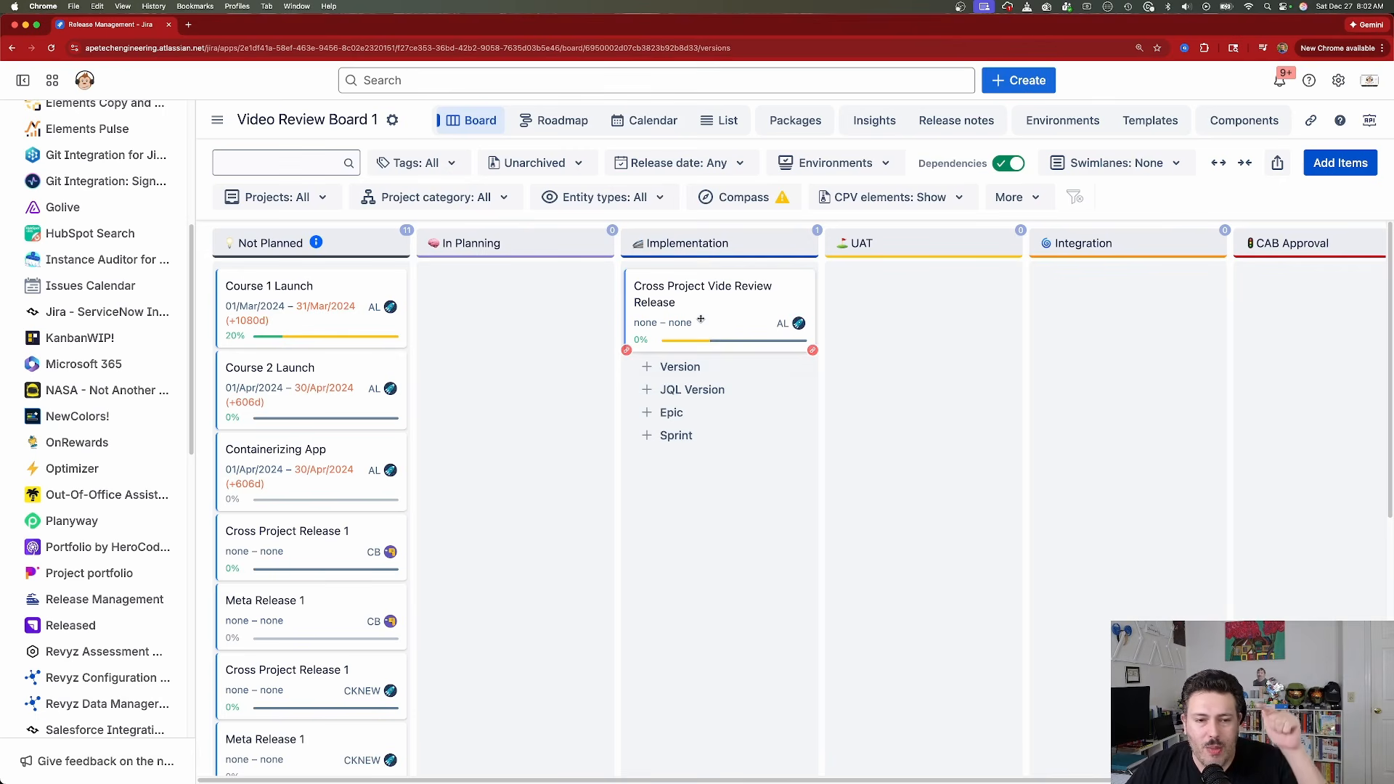
scroll(287, 515, down, 1)
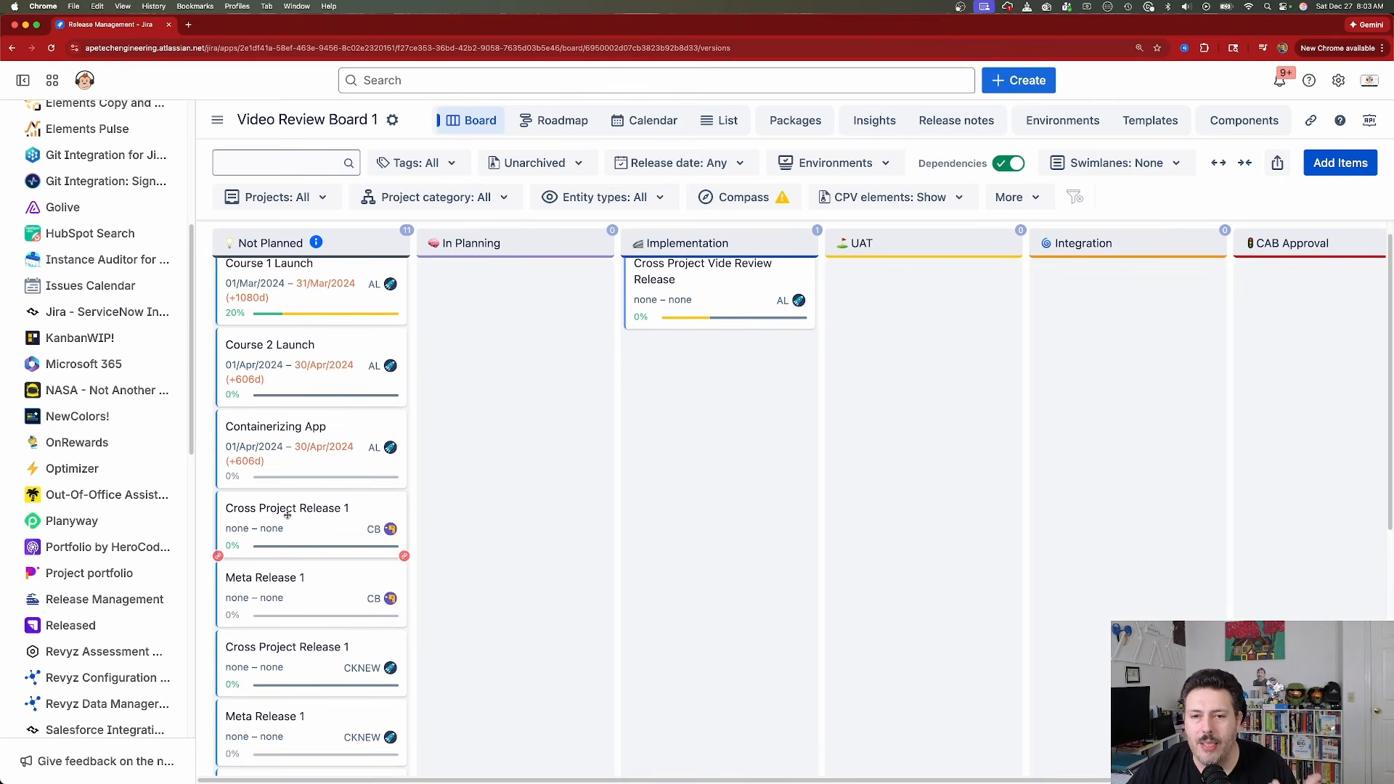
scroll(288, 514, up, 1)
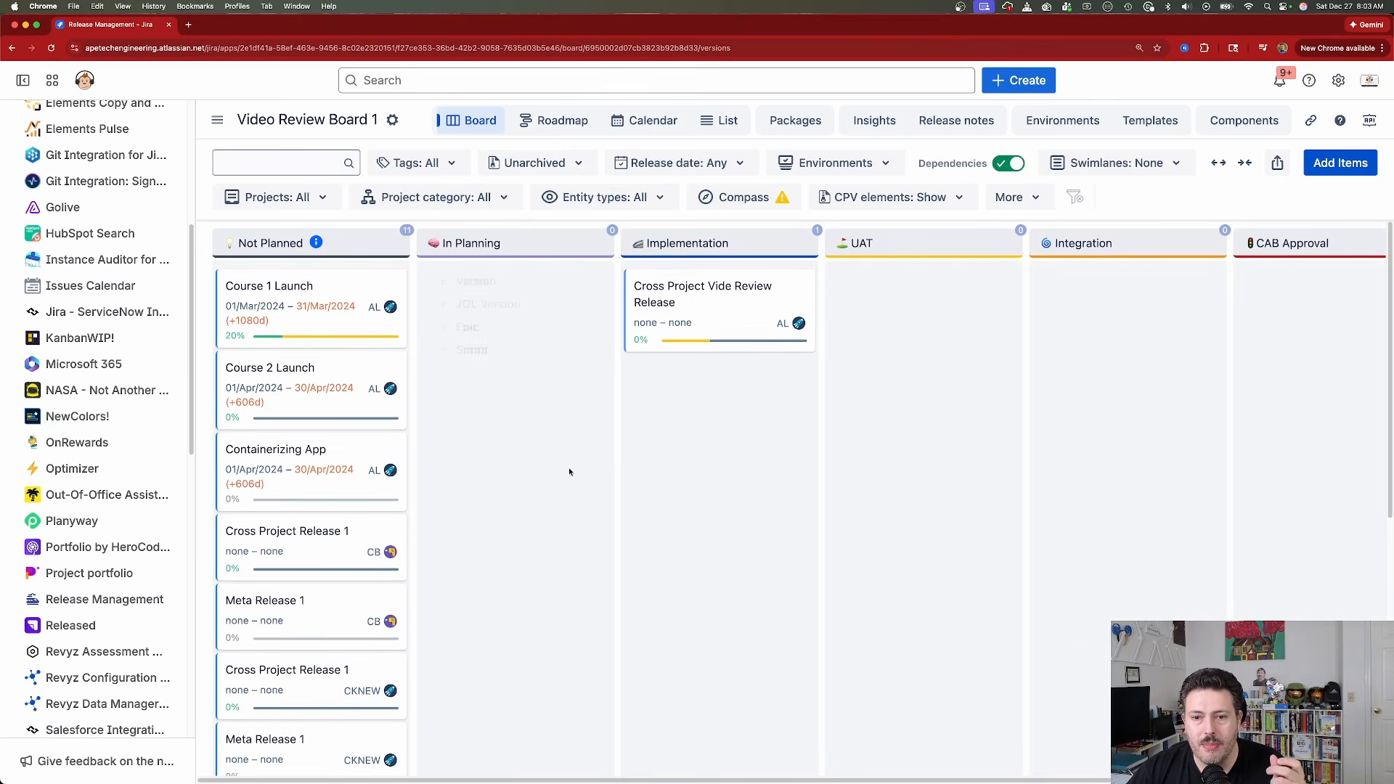
Look at the form for creating a JQL version in the Implementation column and dismiss it without saving.
mouse_move(749, 393)
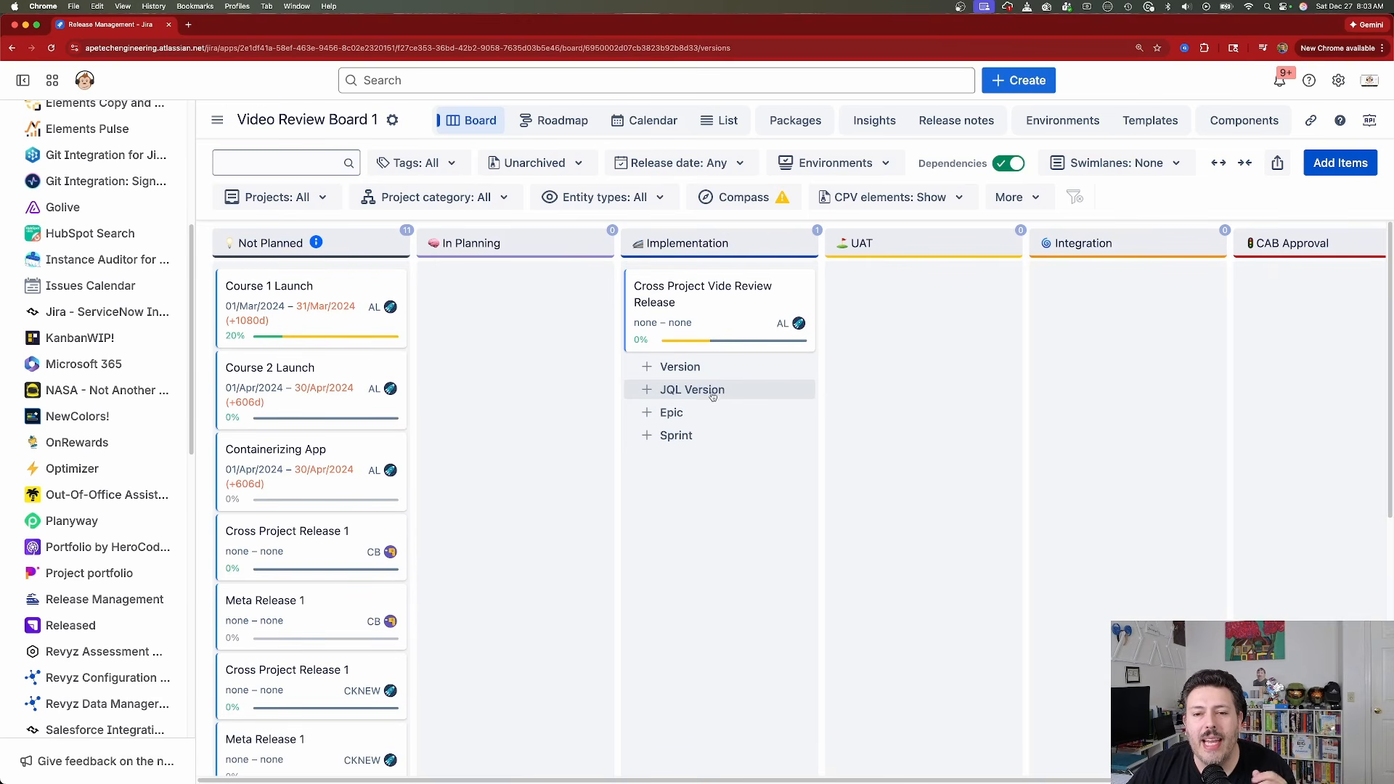
click(713, 394)
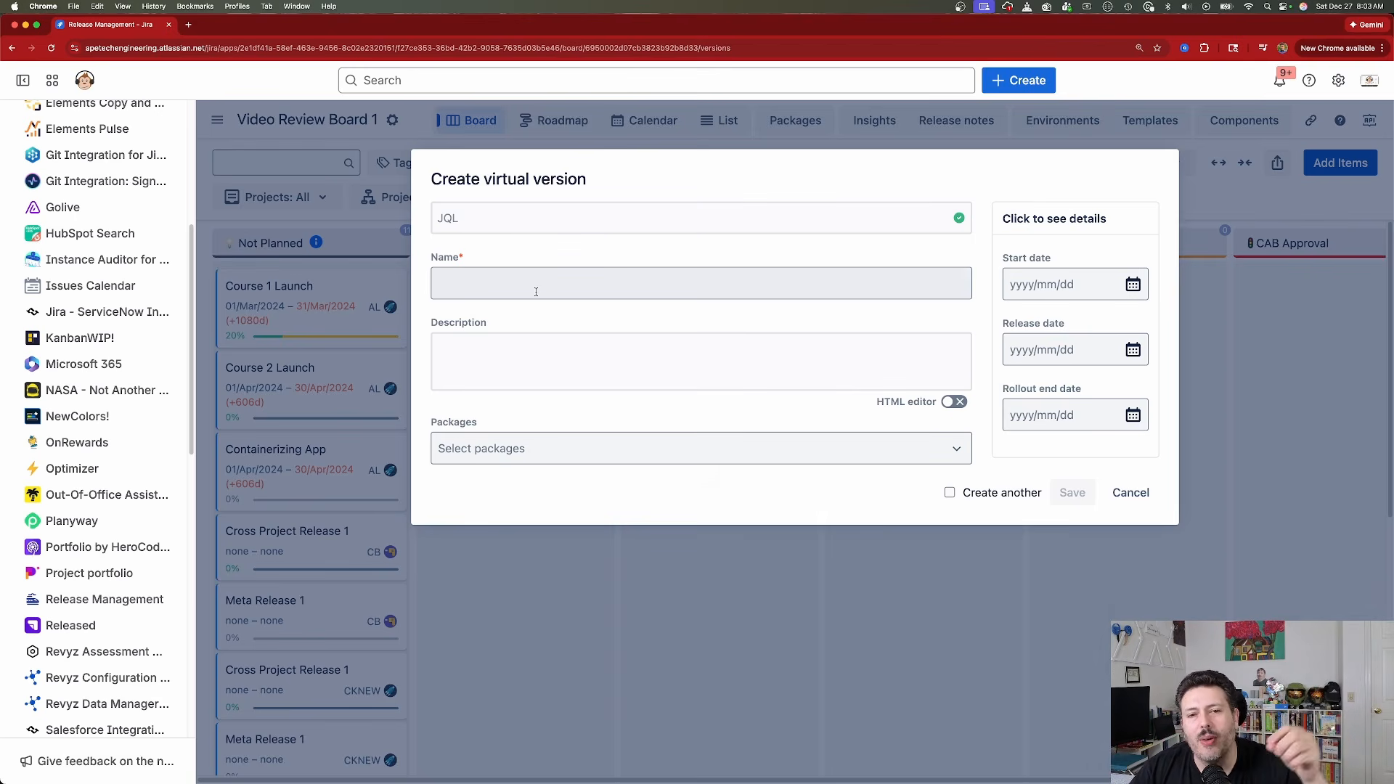
click(1134, 494)
Try adding the epic Thing 4 (CKNEW-8) to the Implementation column and cancel the addition.
mouse_move(677, 393)
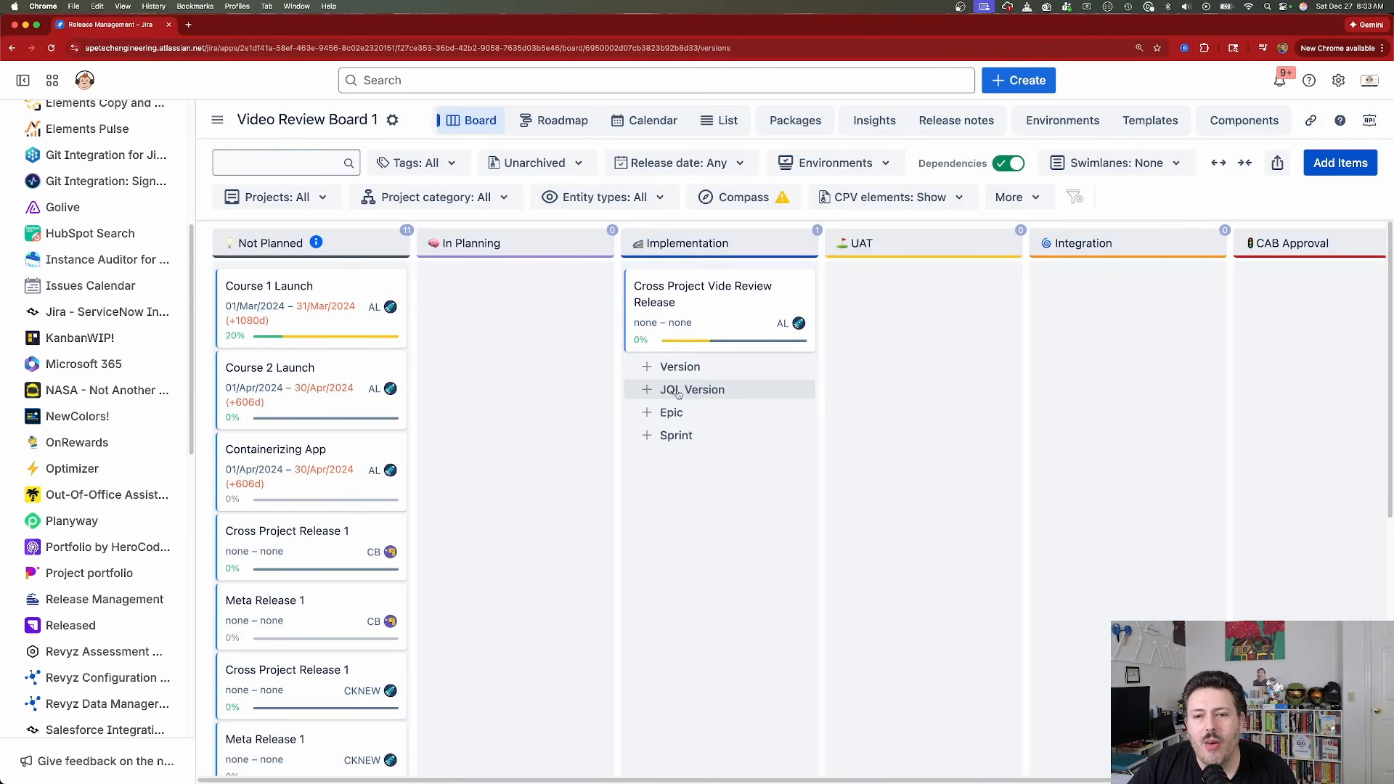
click(678, 416)
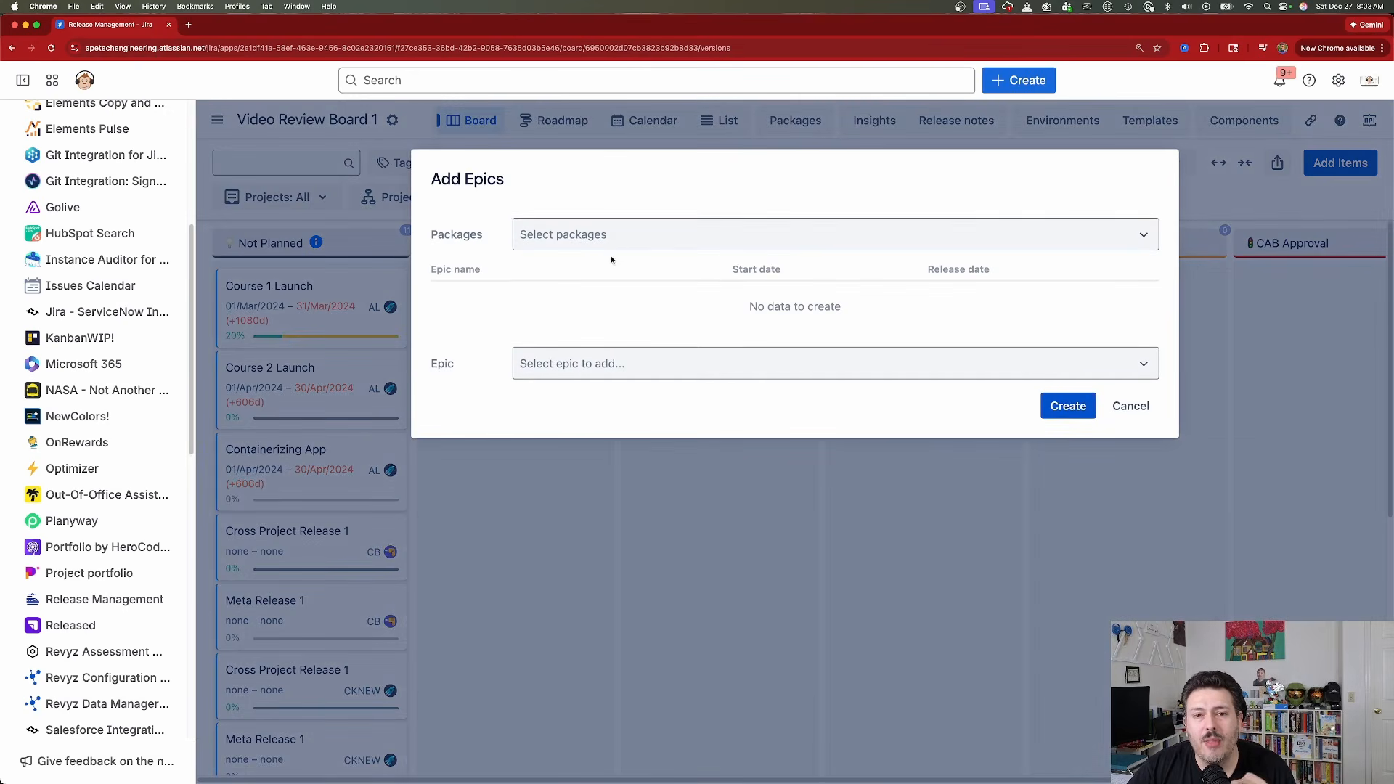
click(629, 376)
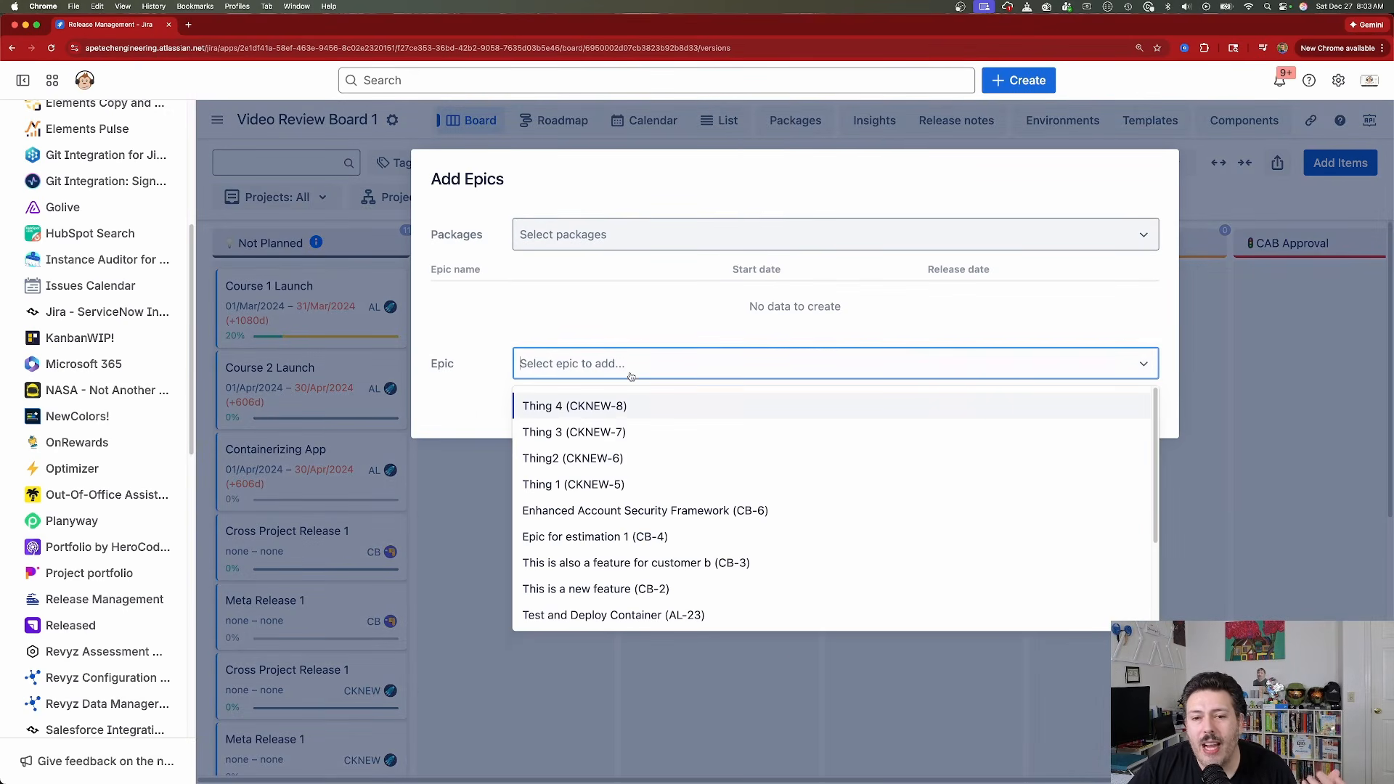
click(610, 409)
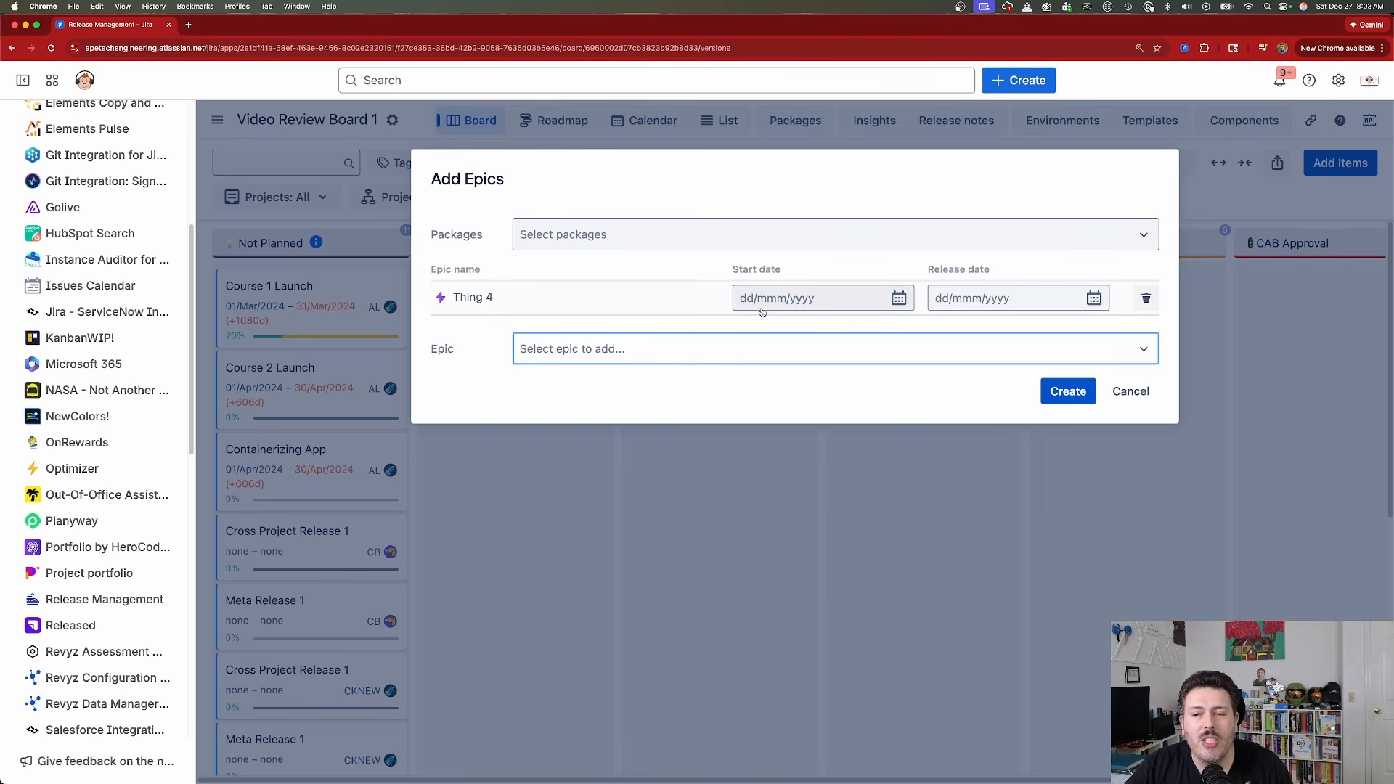
click(1131, 392)
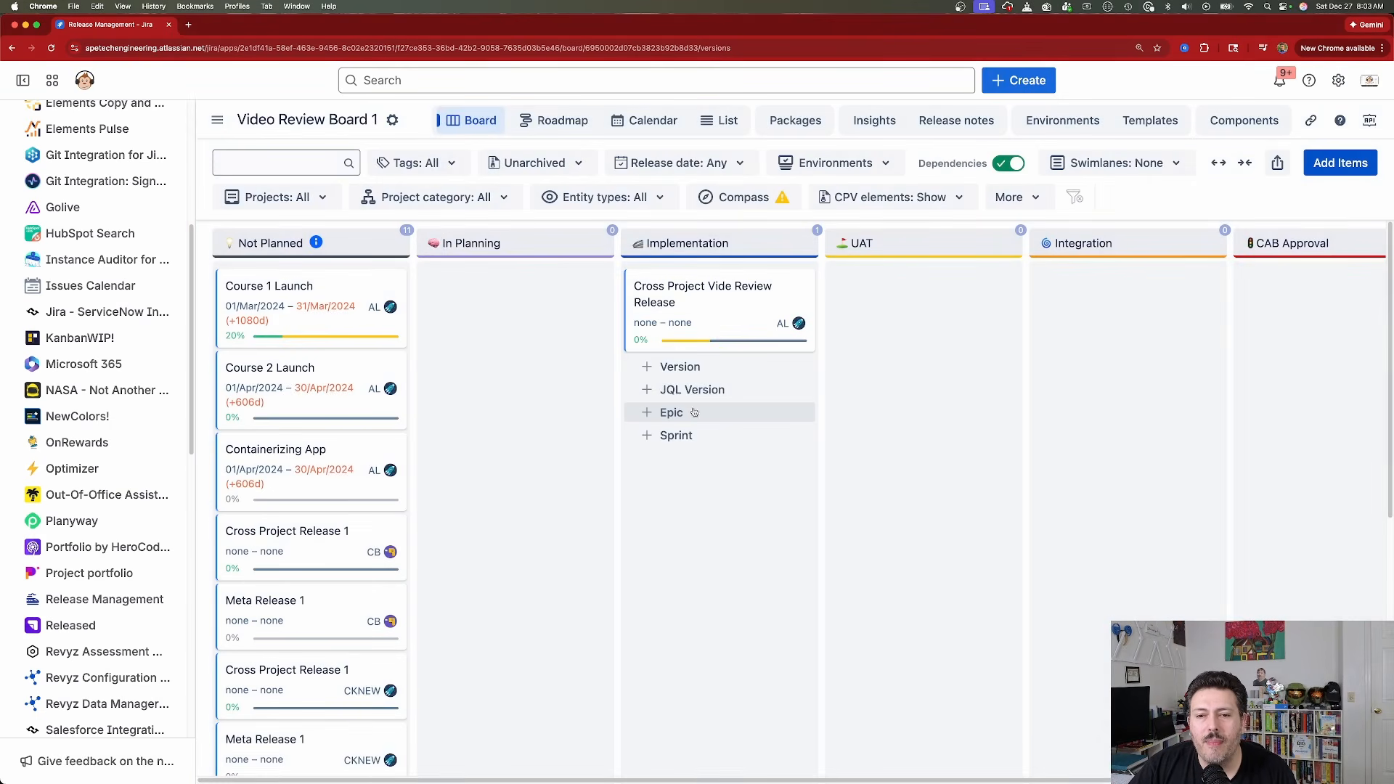
Look at the form for adding sprints to the Implementation column and dismiss it.
click(690, 435)
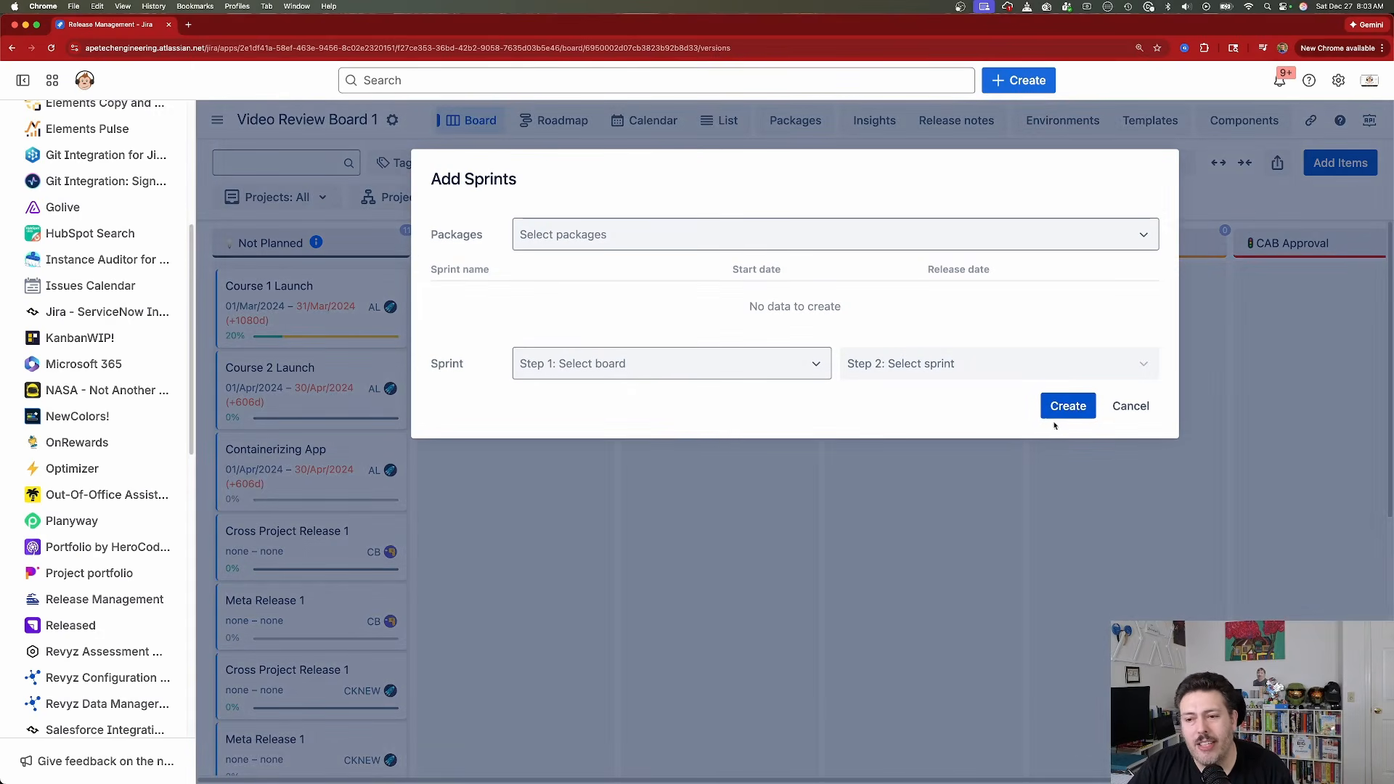
click(1131, 407)
mouse_move(1133, 416)
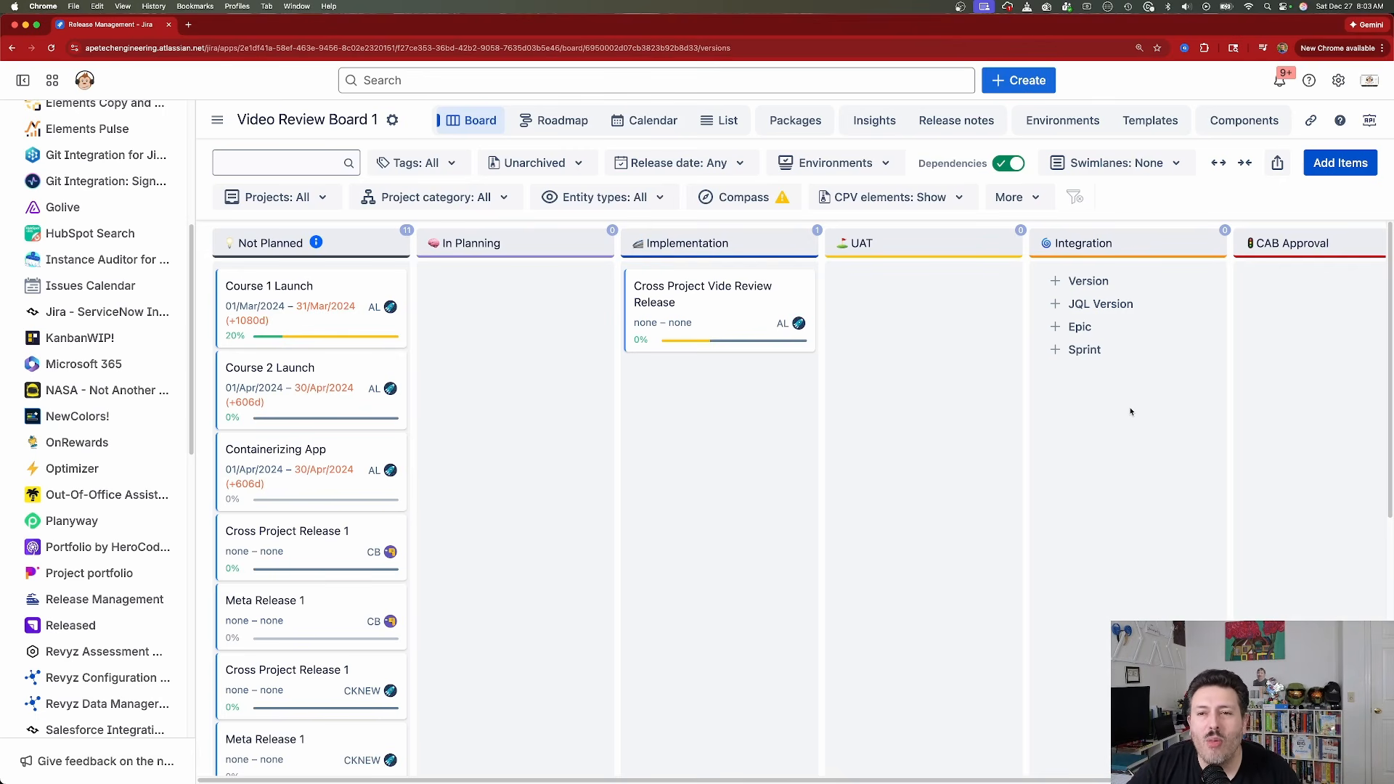
mouse_move(498, 302)
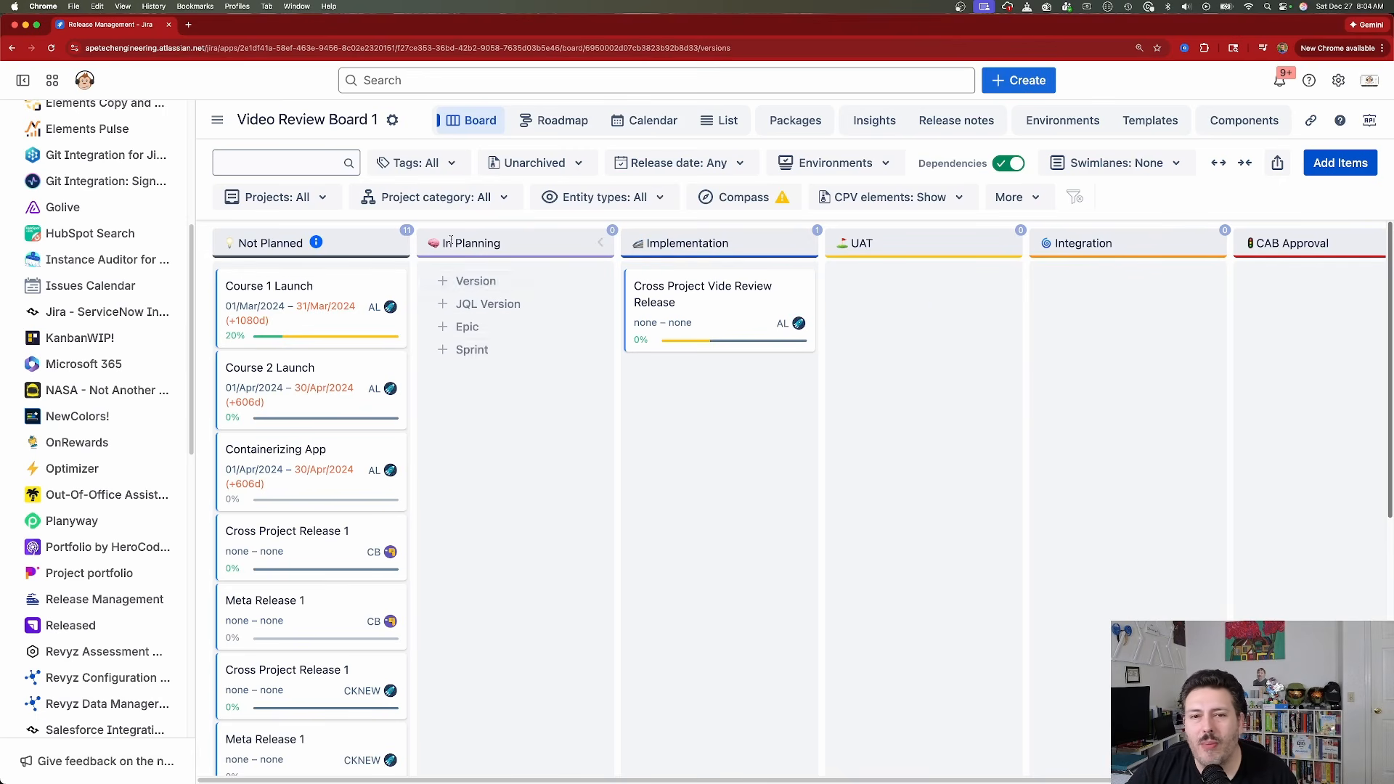
Try the board's swimlane groupings by tags, types and packages, and leave it grouped by projects.
click(1140, 169)
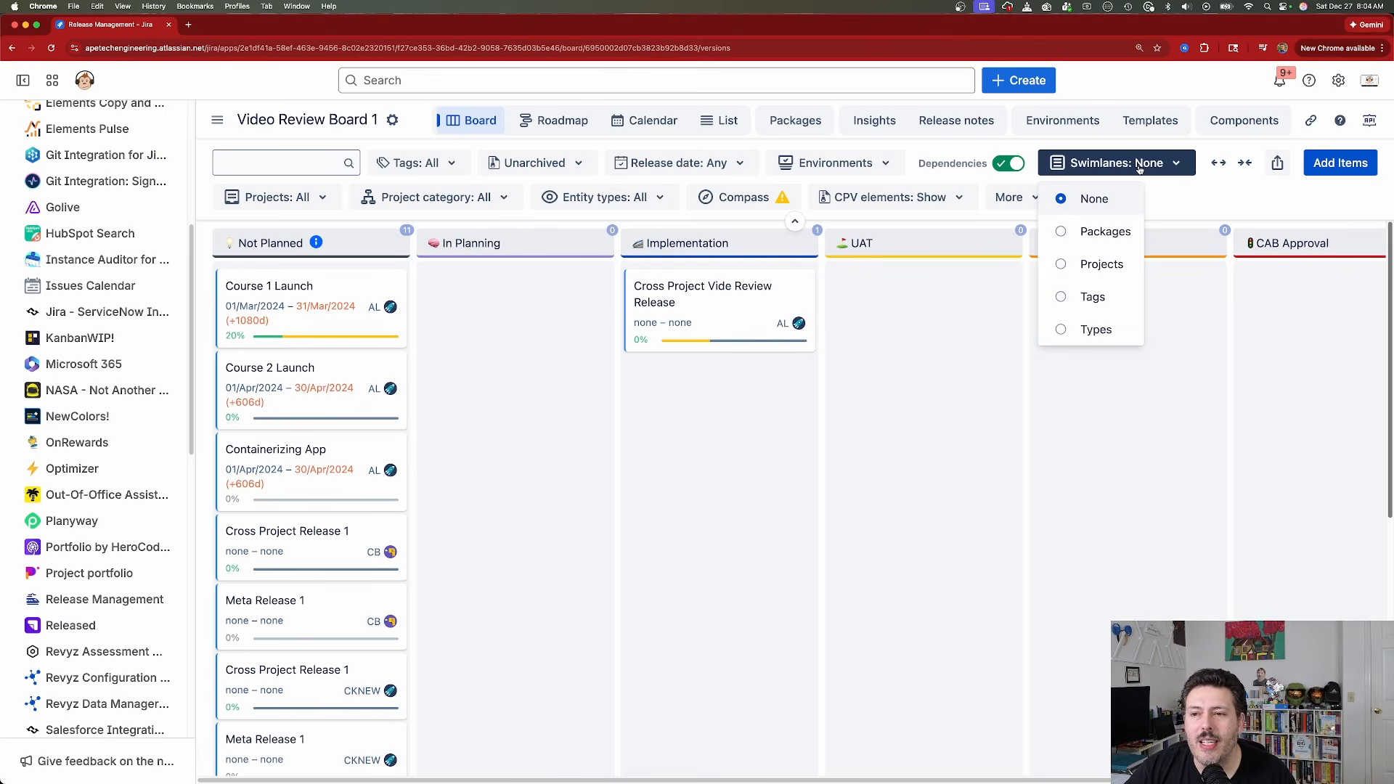
click(1097, 267)
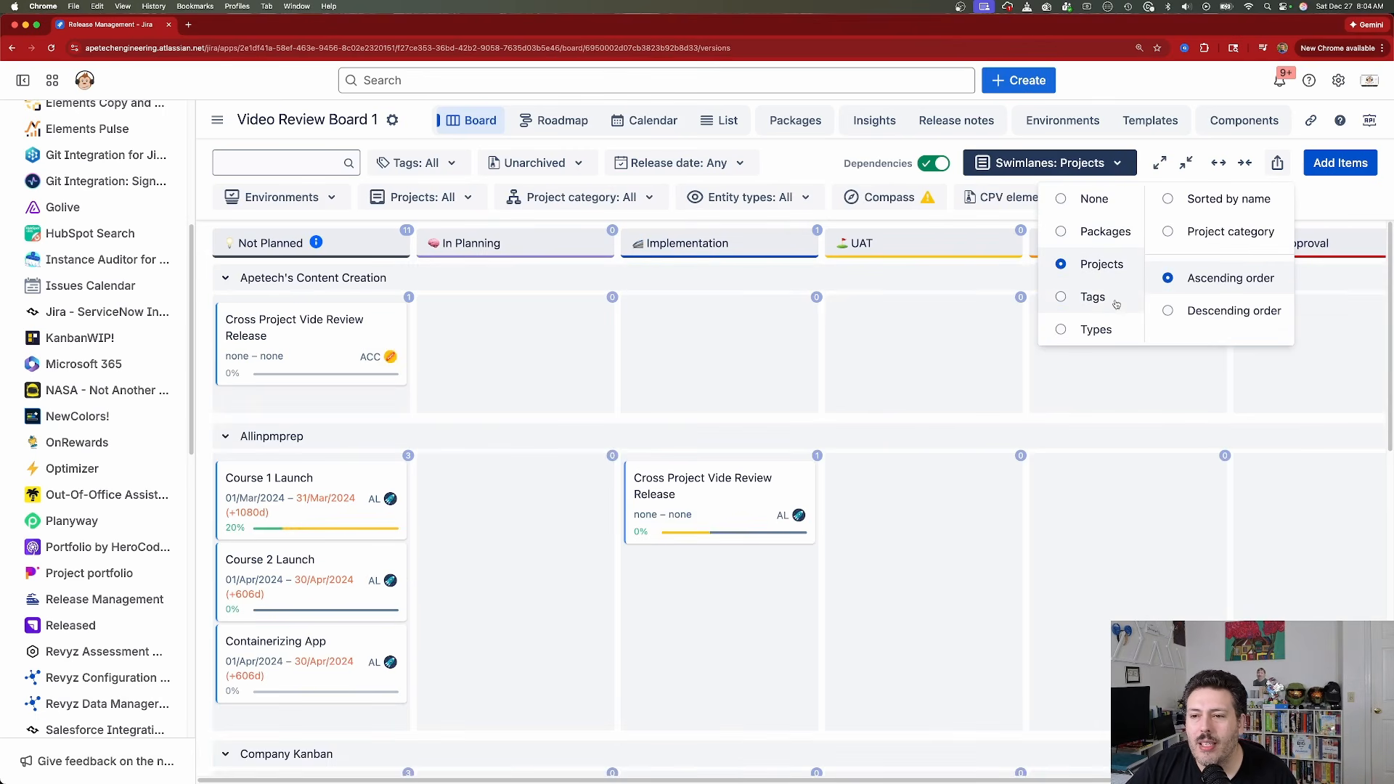
click(1093, 298)
click(1090, 332)
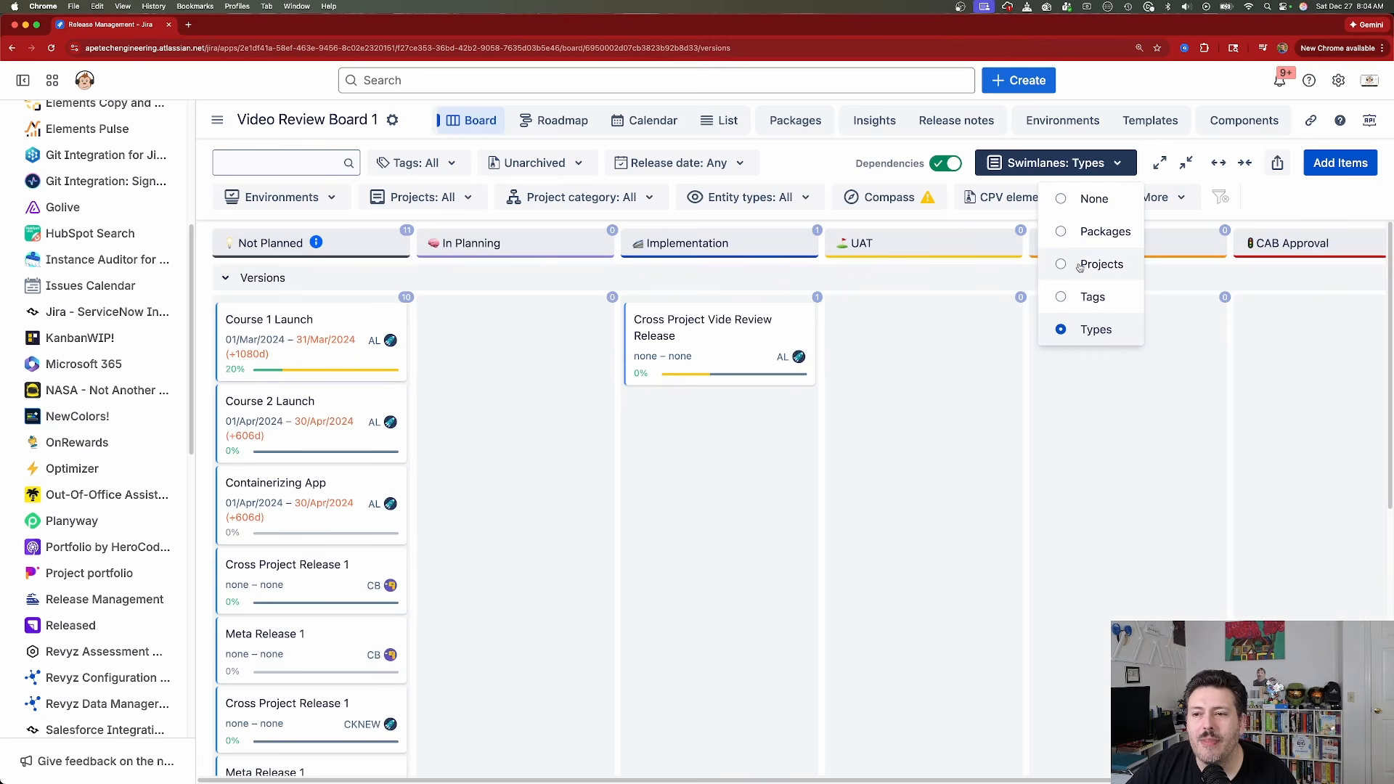
click(1099, 240)
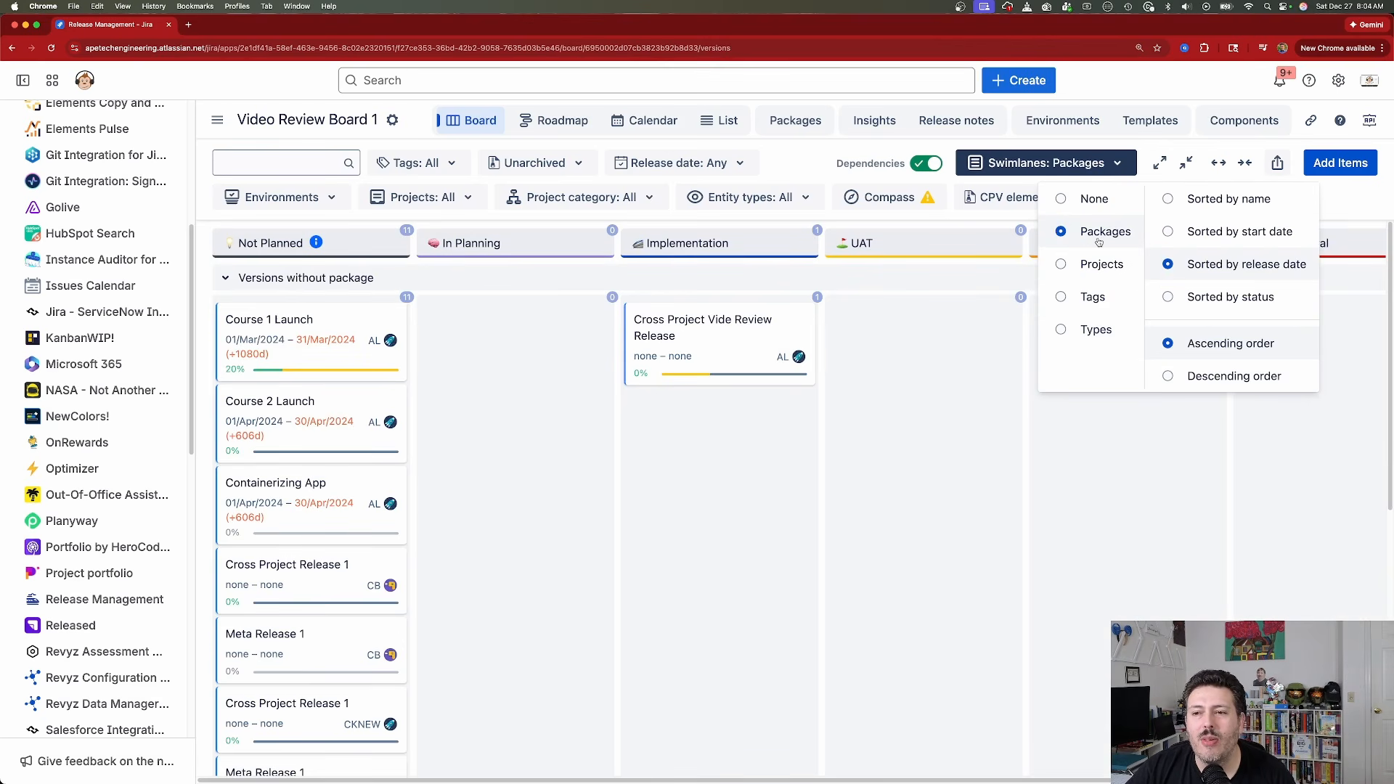
click(1093, 268)
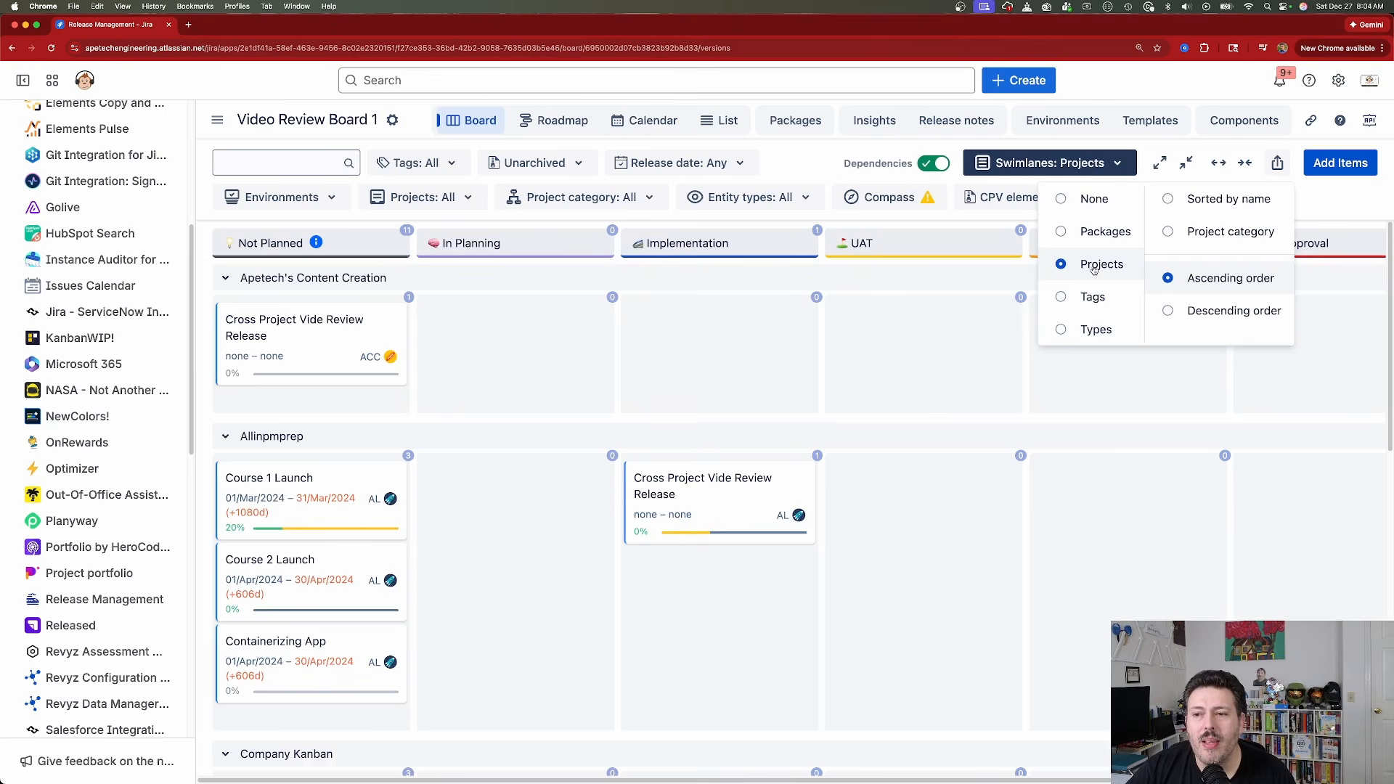
click(595, 234)
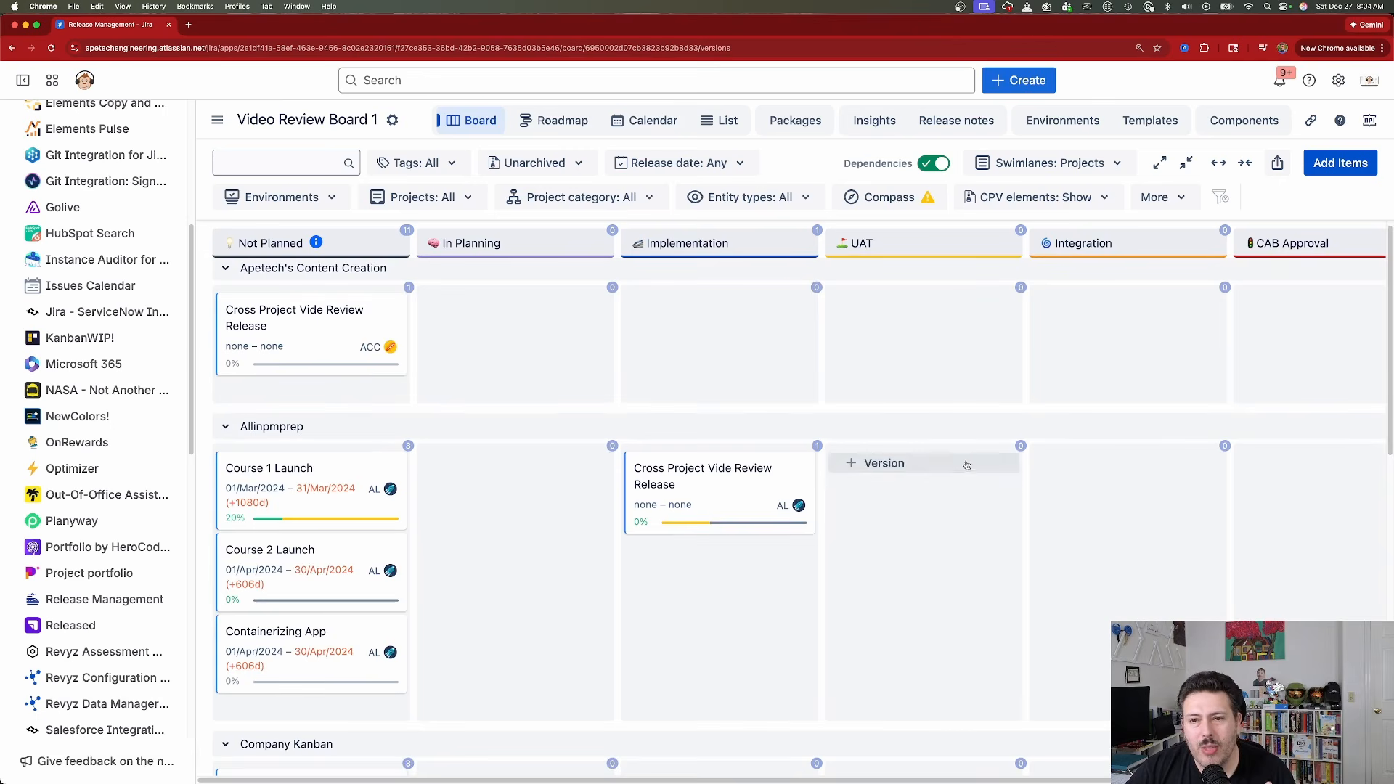
Show the board's releases on the Roadmap timeline and dismiss the Quickstart guide.
click(560, 121)
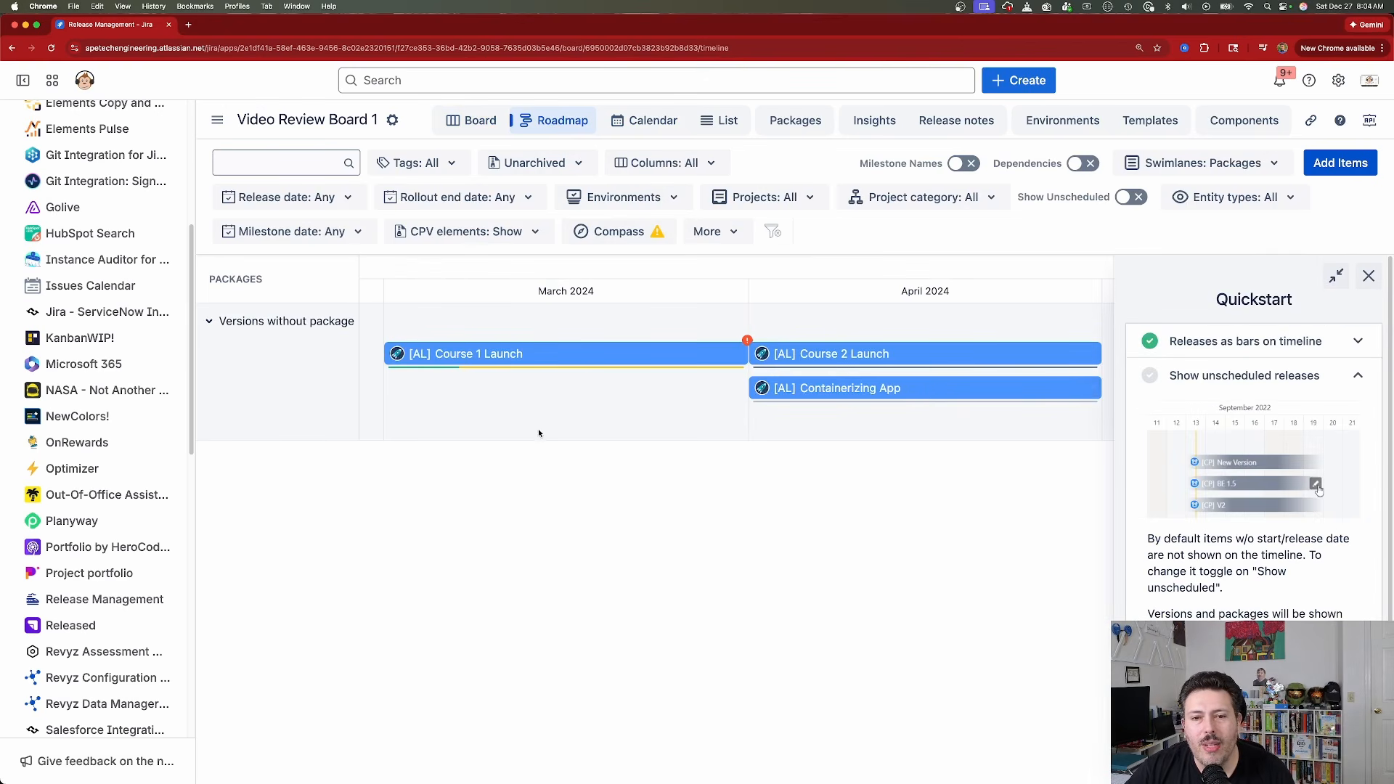
click(1369, 276)
click(1356, 193)
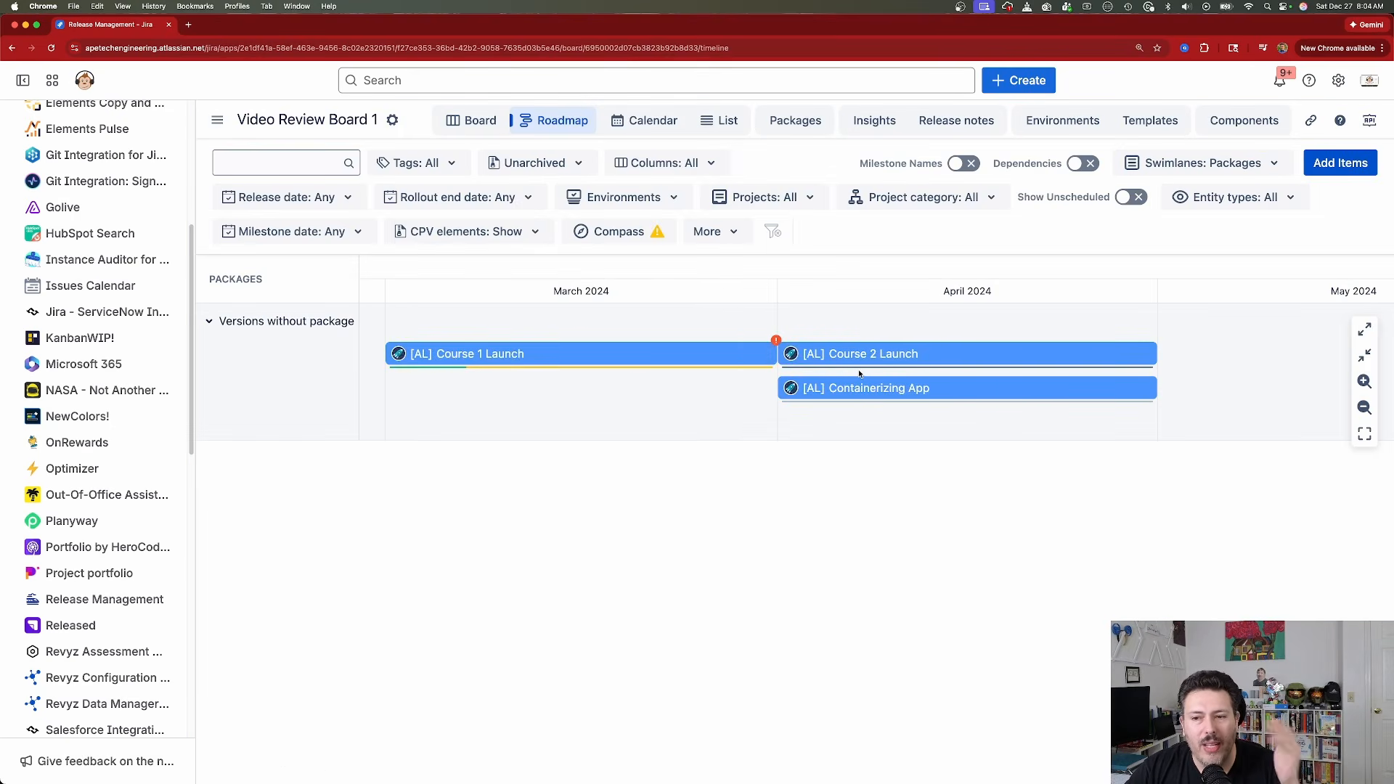
Show the board's Calendar view and look through December 2025 and January 2026.
click(648, 122)
scroll(1148, 315, down, 6)
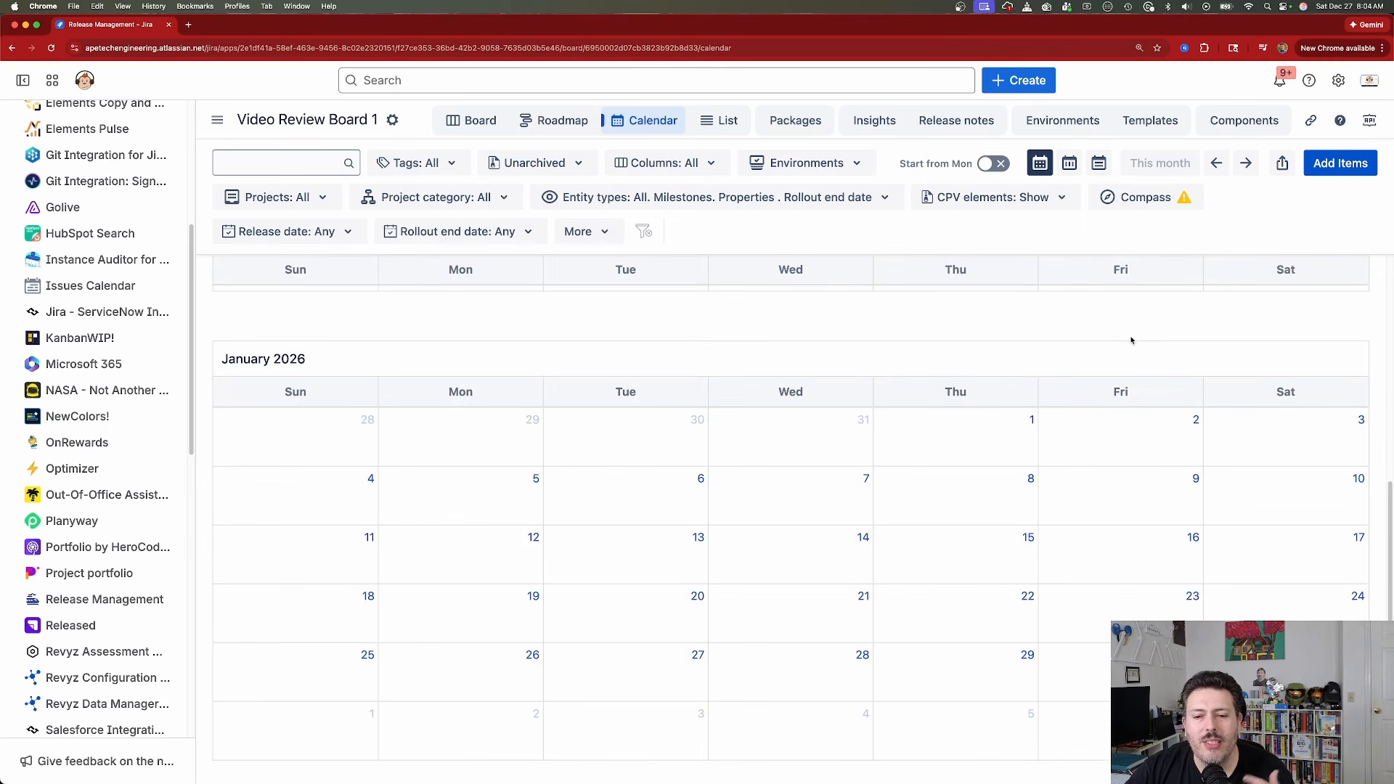
scroll(1068, 396, up, 4)
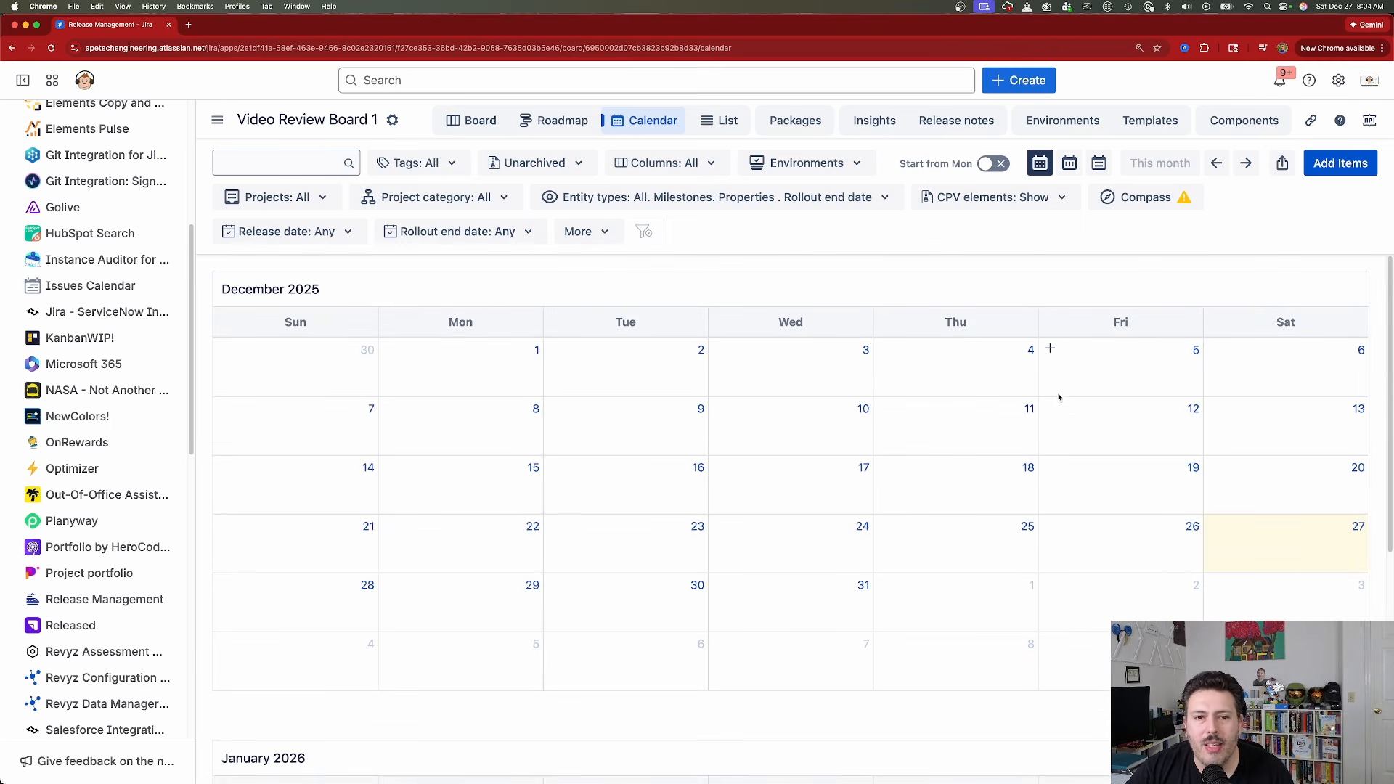
Look at the options for creating items on 8 January 2026 in the calendar and dismiss them.
scroll(1057, 395, down, 1)
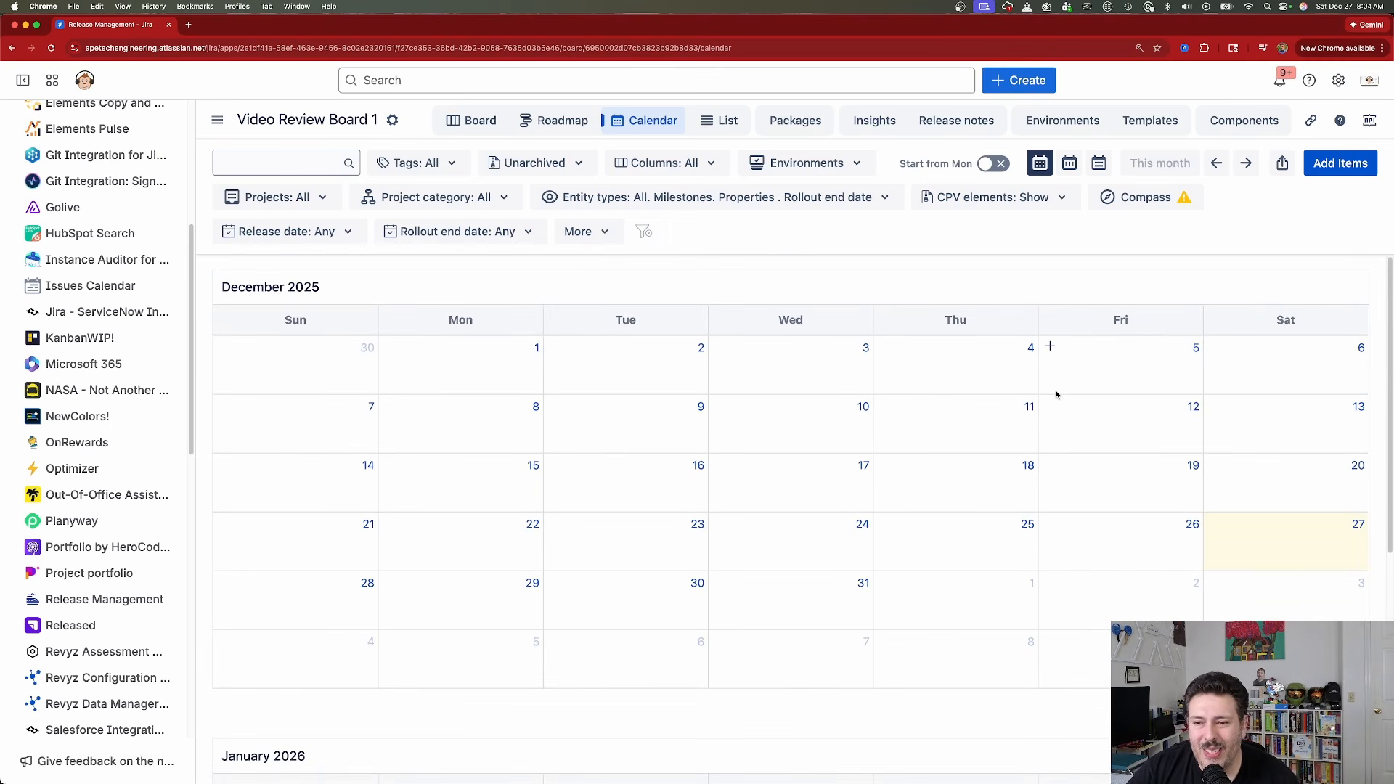
scroll(1058, 395, down, 5)
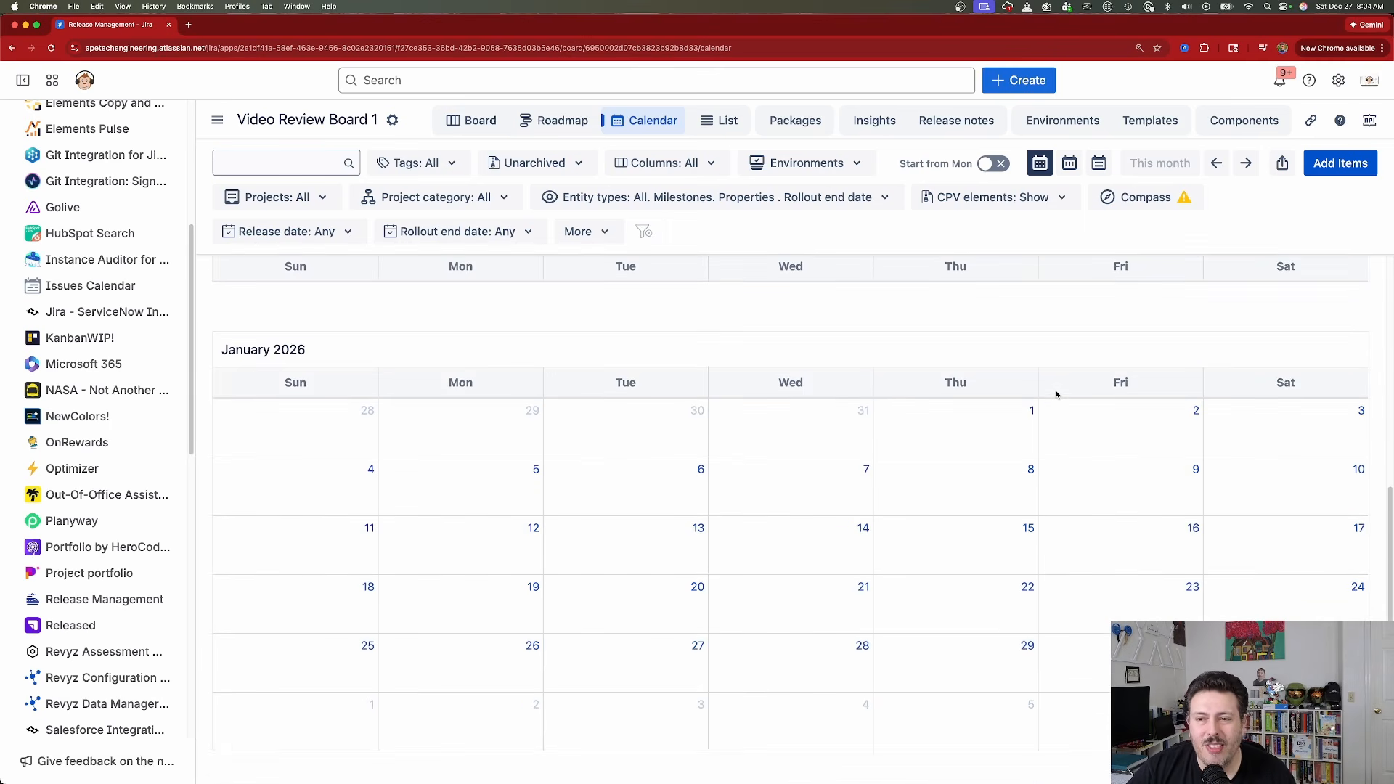
click(886, 469)
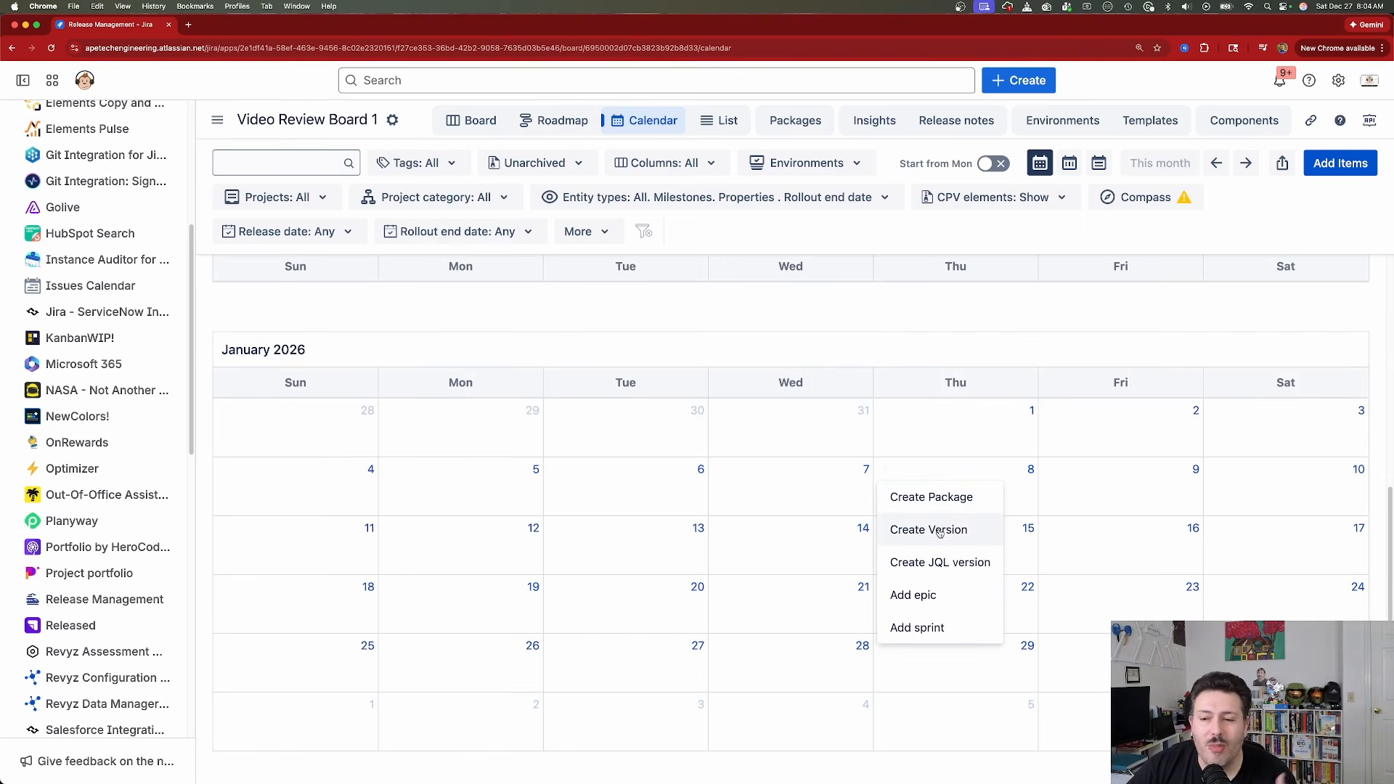
click(918, 344)
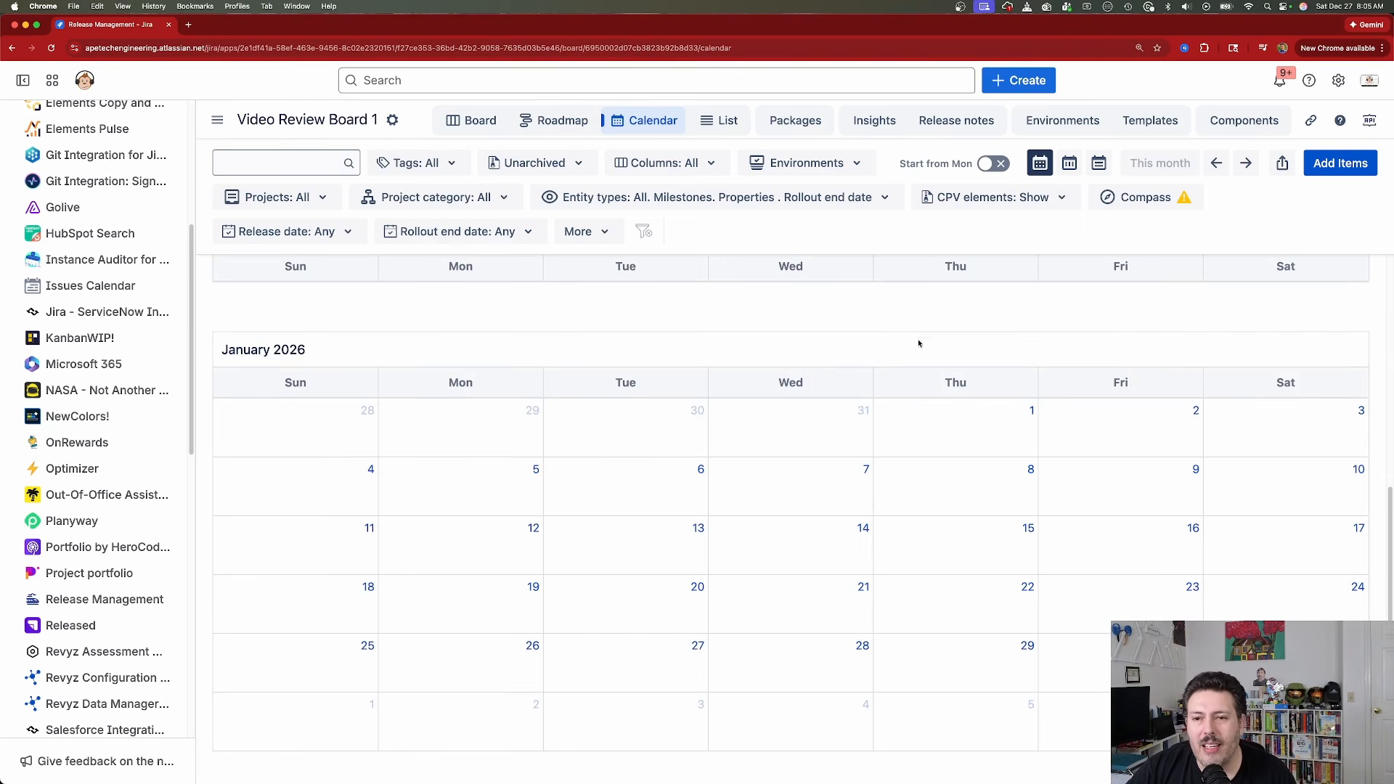
scroll(914, 353, up, 5)
Show the board's releases in the List view and dismiss the Quickstart guide.
click(723, 121)
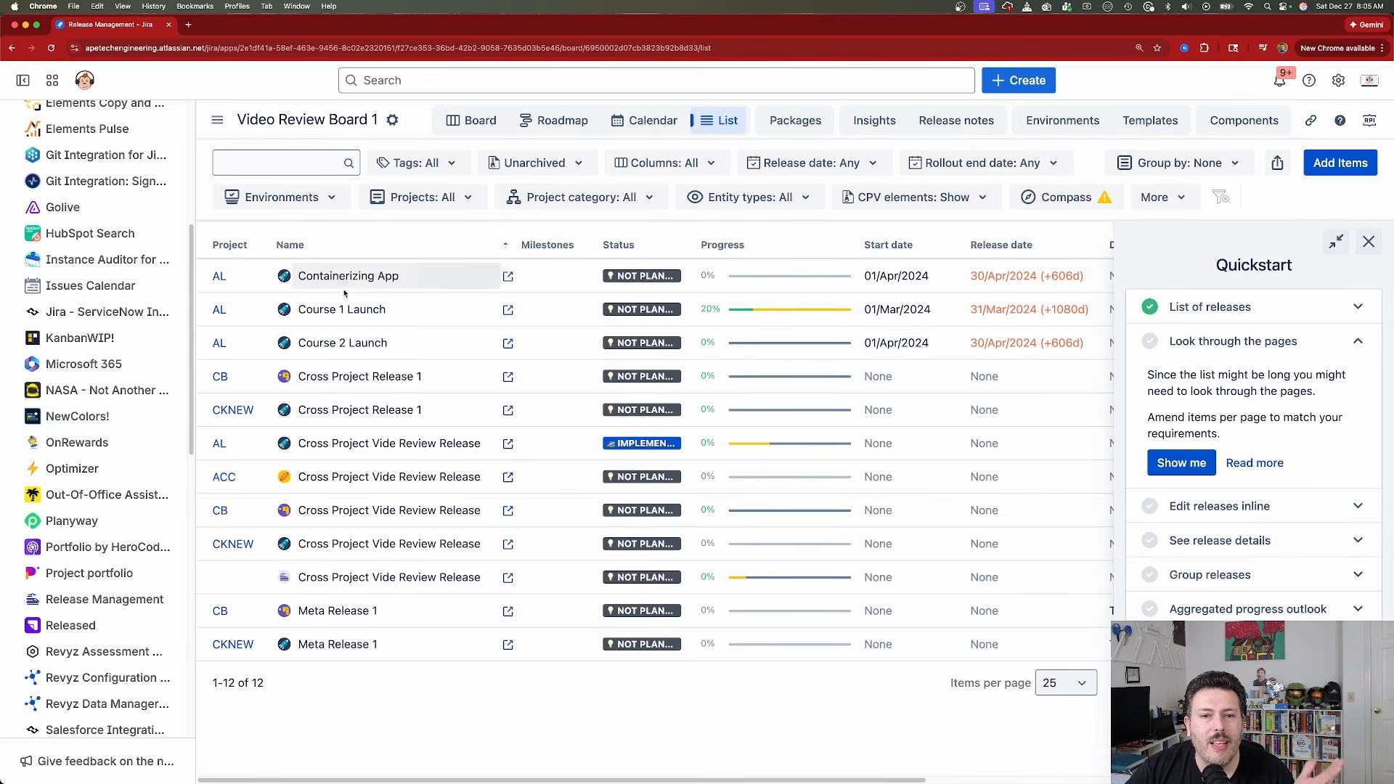
click(1369, 242)
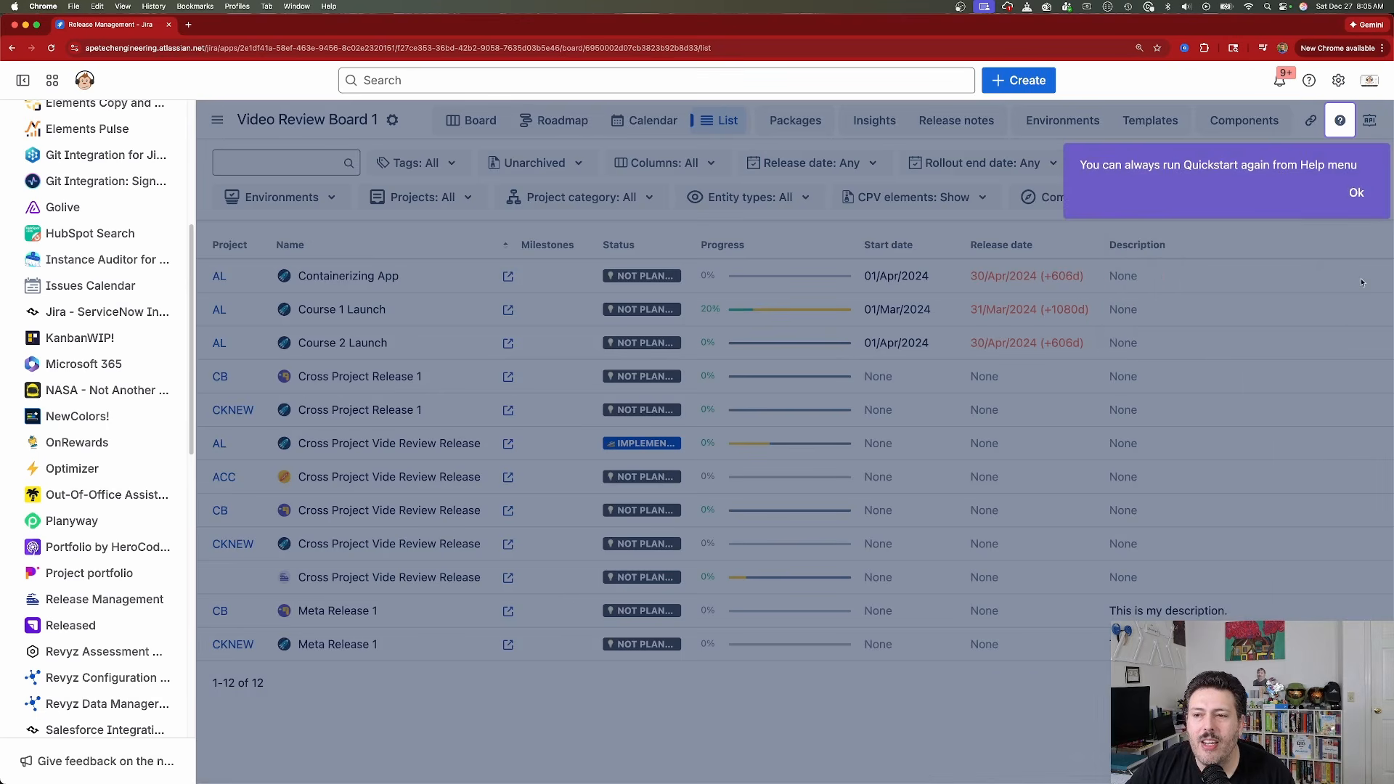
click(1357, 192)
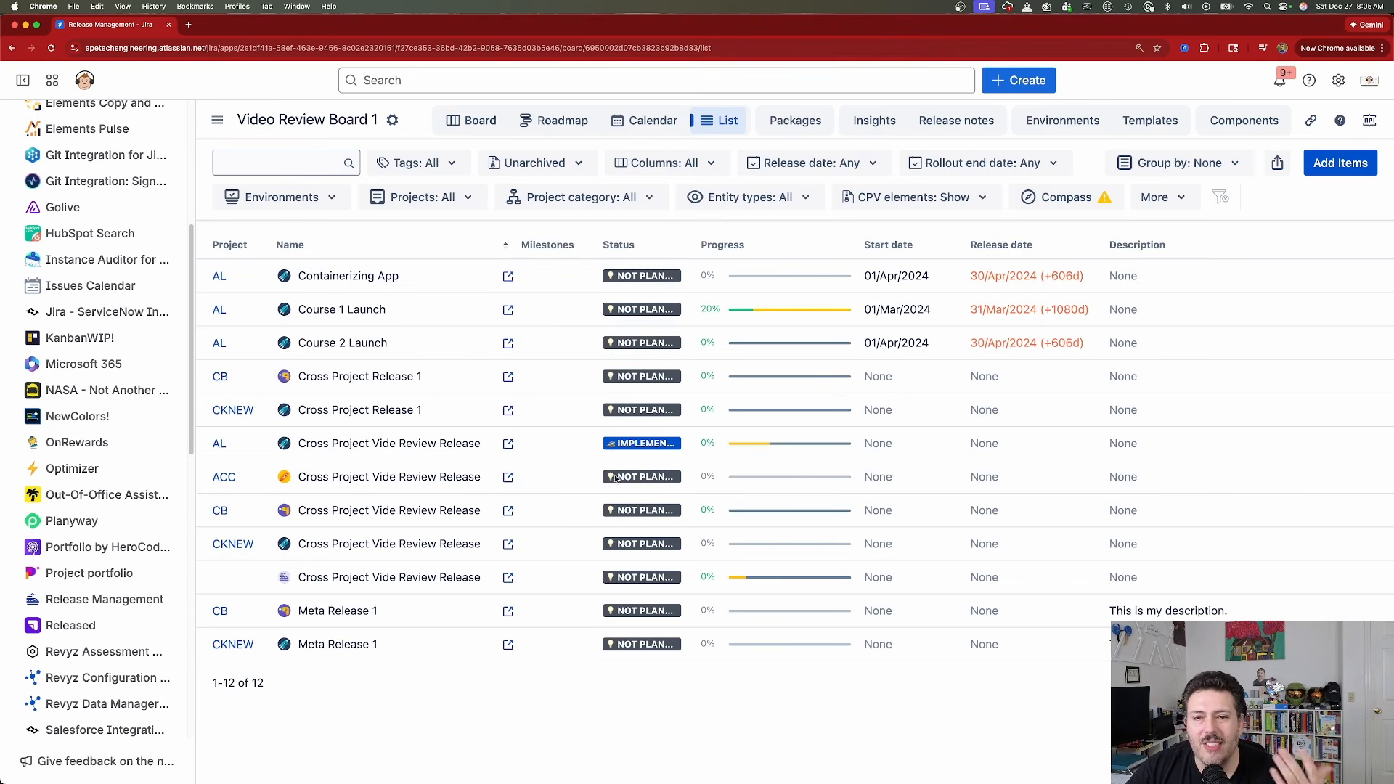
mouse_move(764, 617)
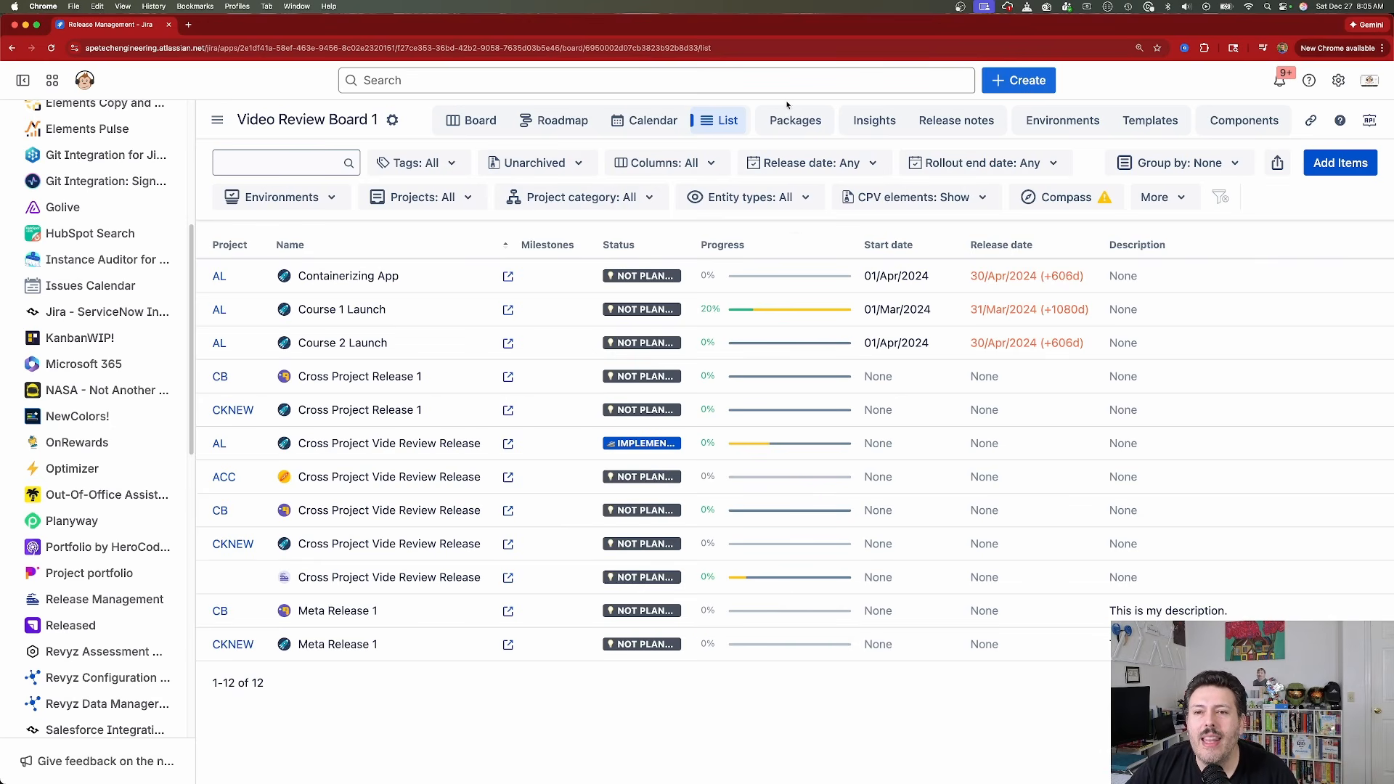
Show the board's Packages view with its stage columns and dismiss the Quickstart guide.
click(806, 128)
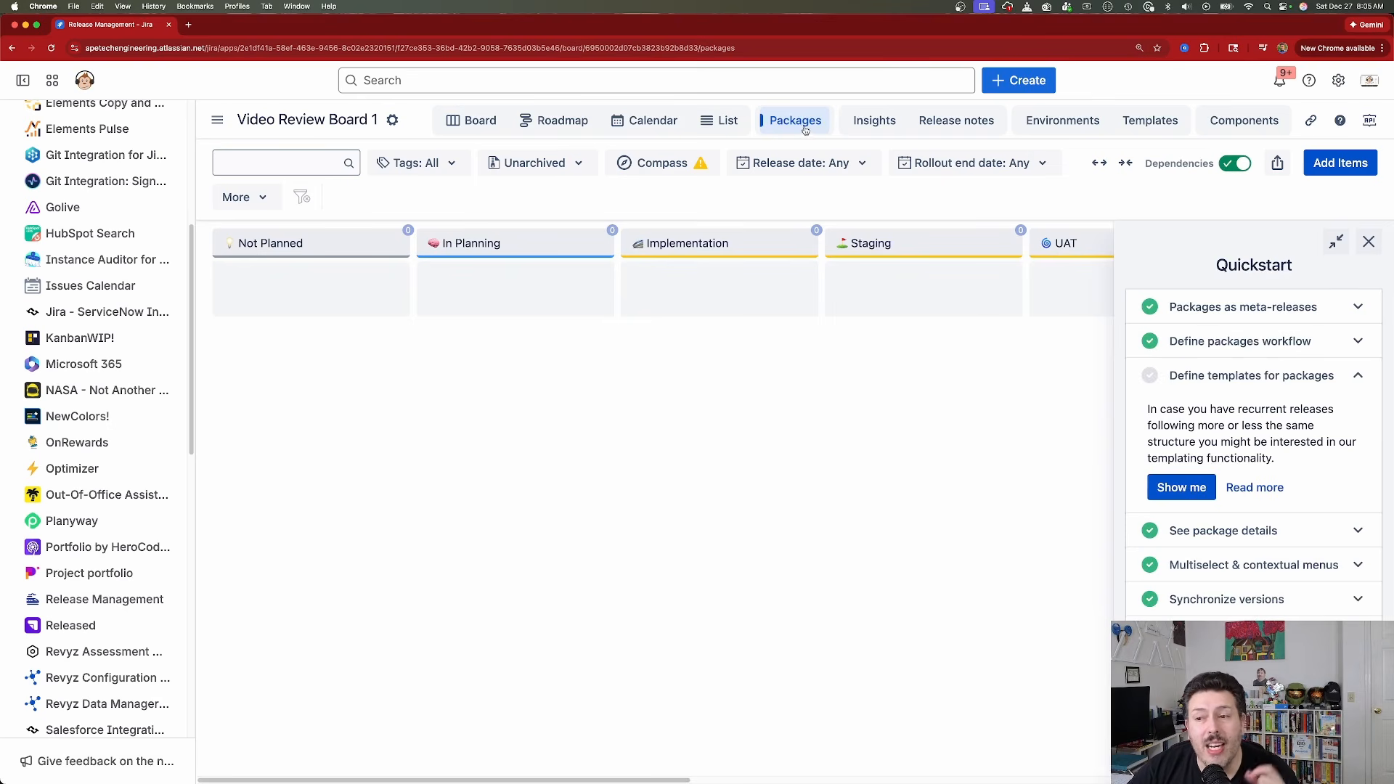
click(1369, 242)
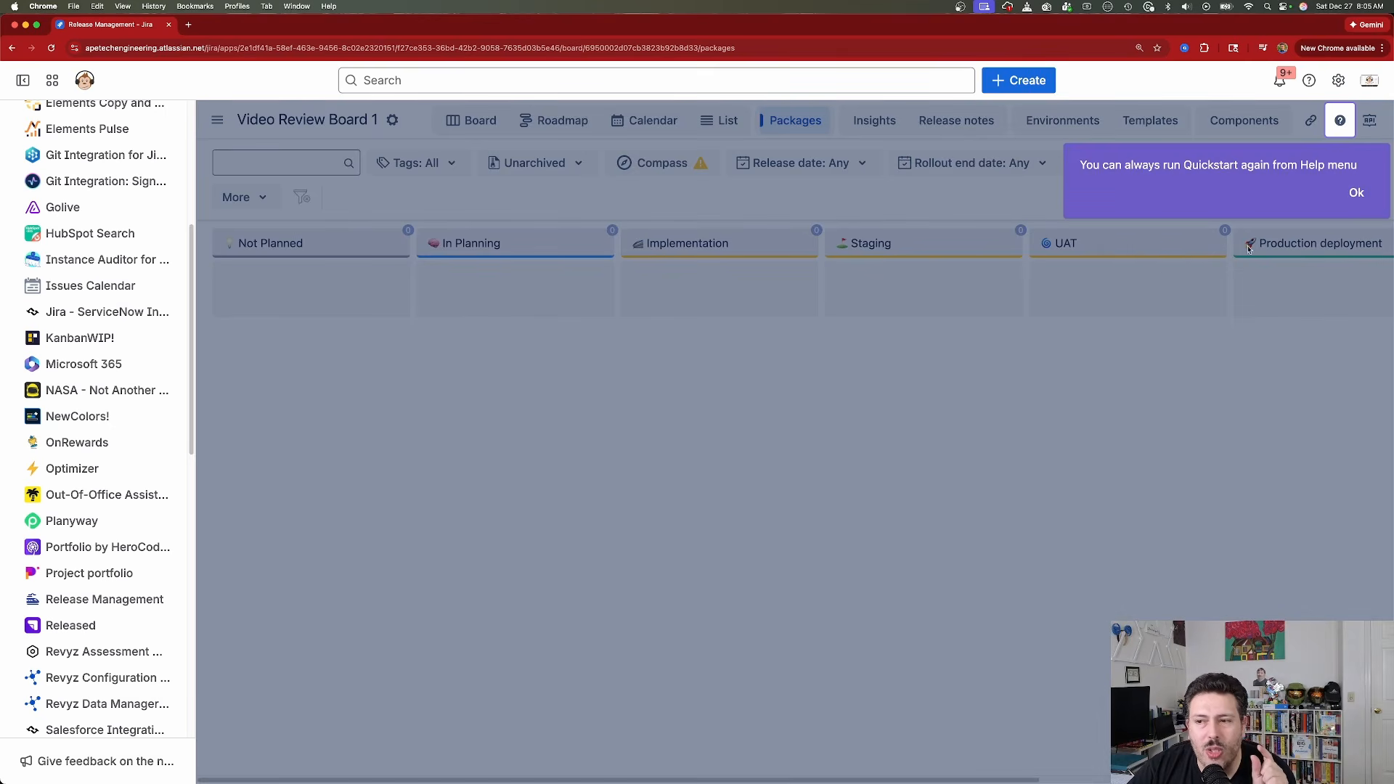
click(1357, 192)
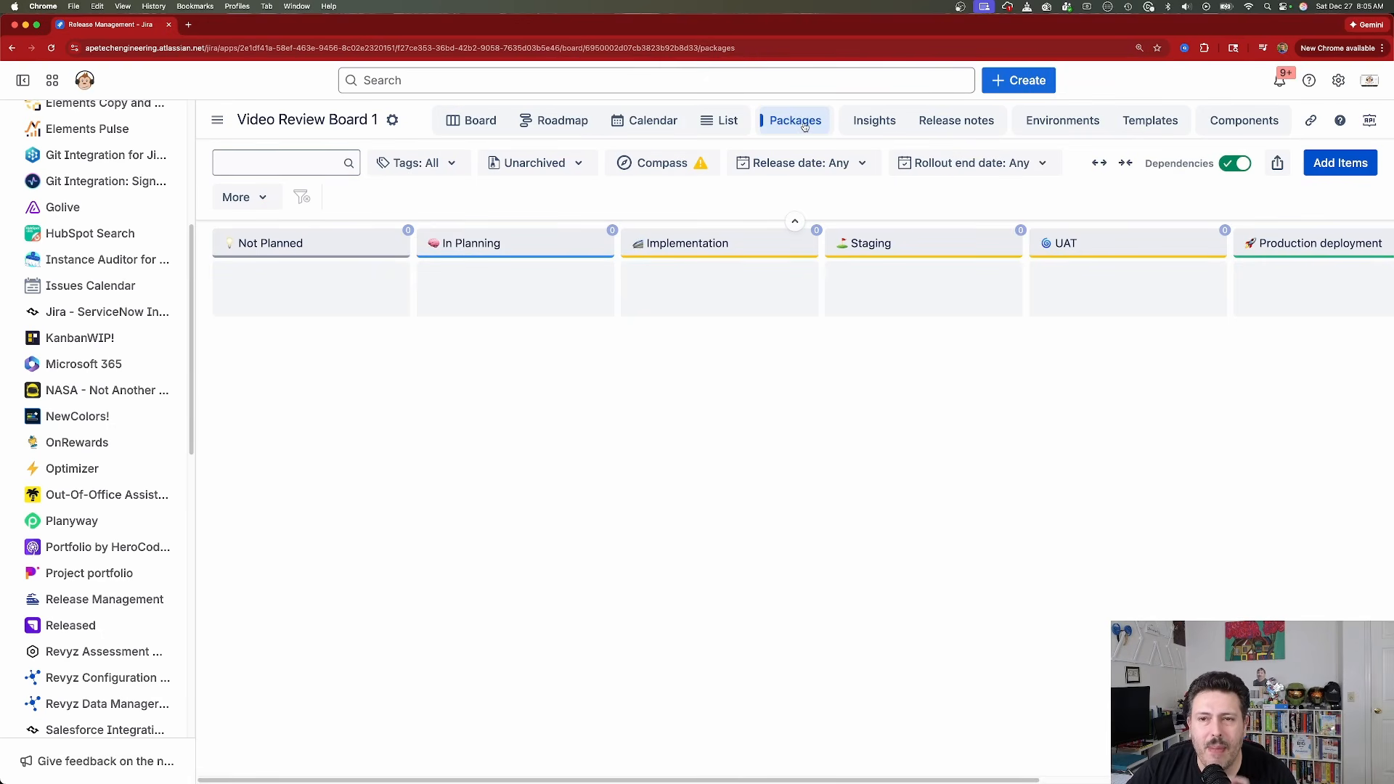
View the Package status report in Insights and the board's release notes templates.
click(869, 124)
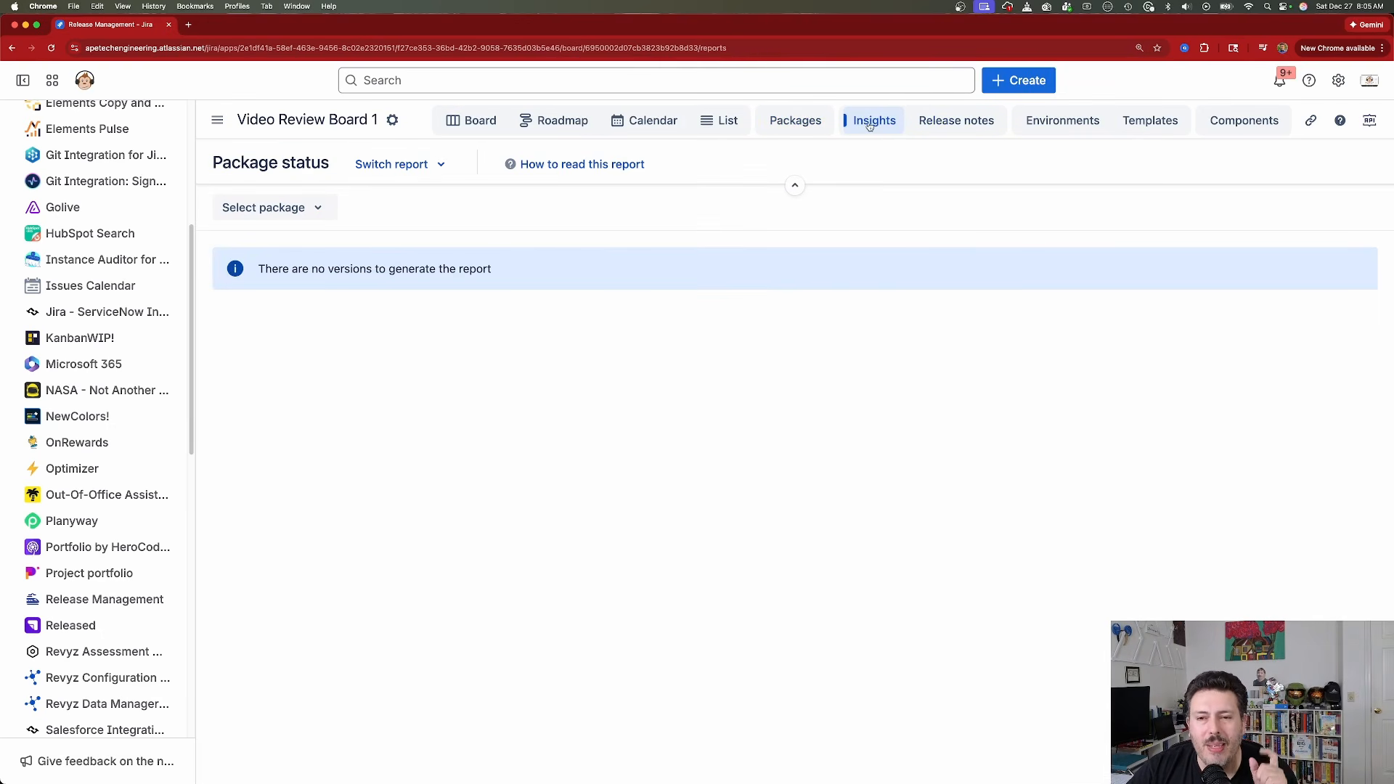
click(953, 125)
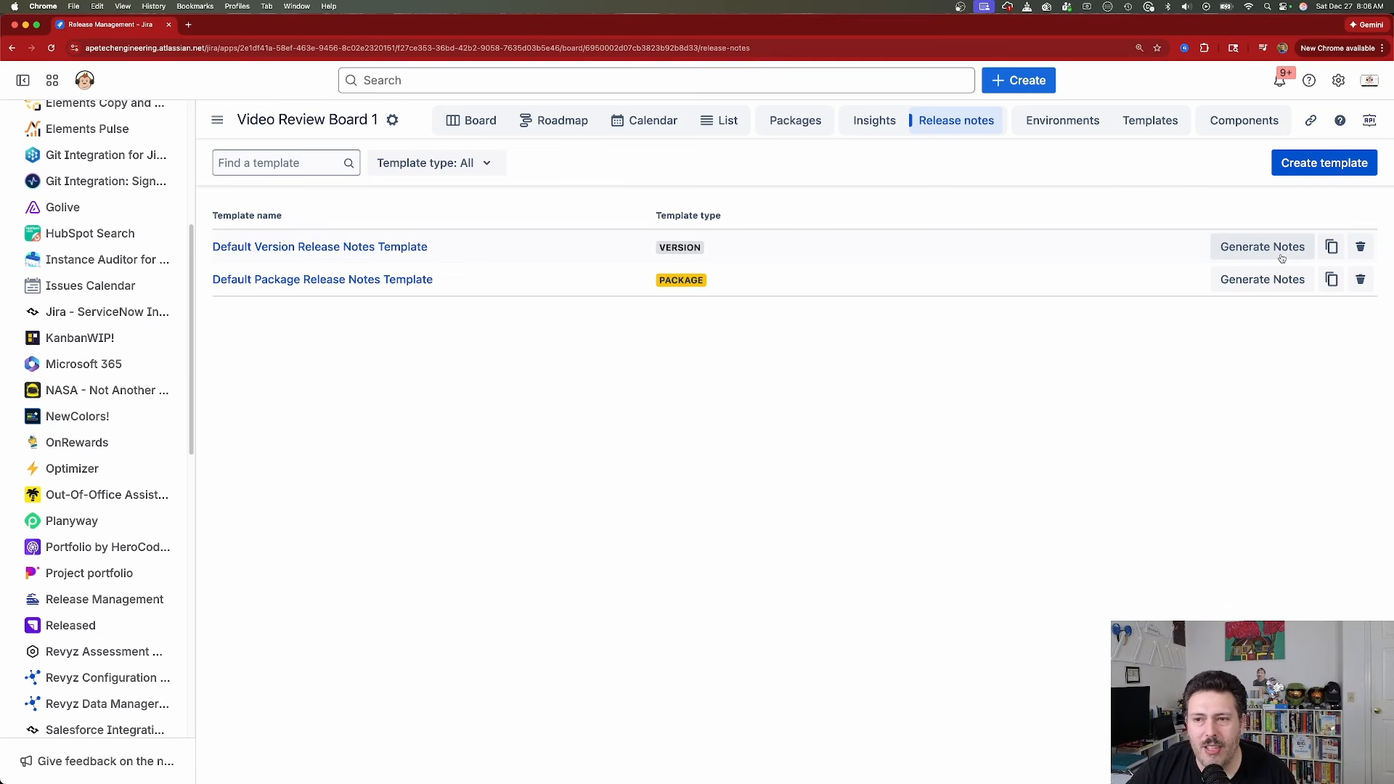
Show the board's Environments view and dismiss the Quickstart guide.
click(1070, 126)
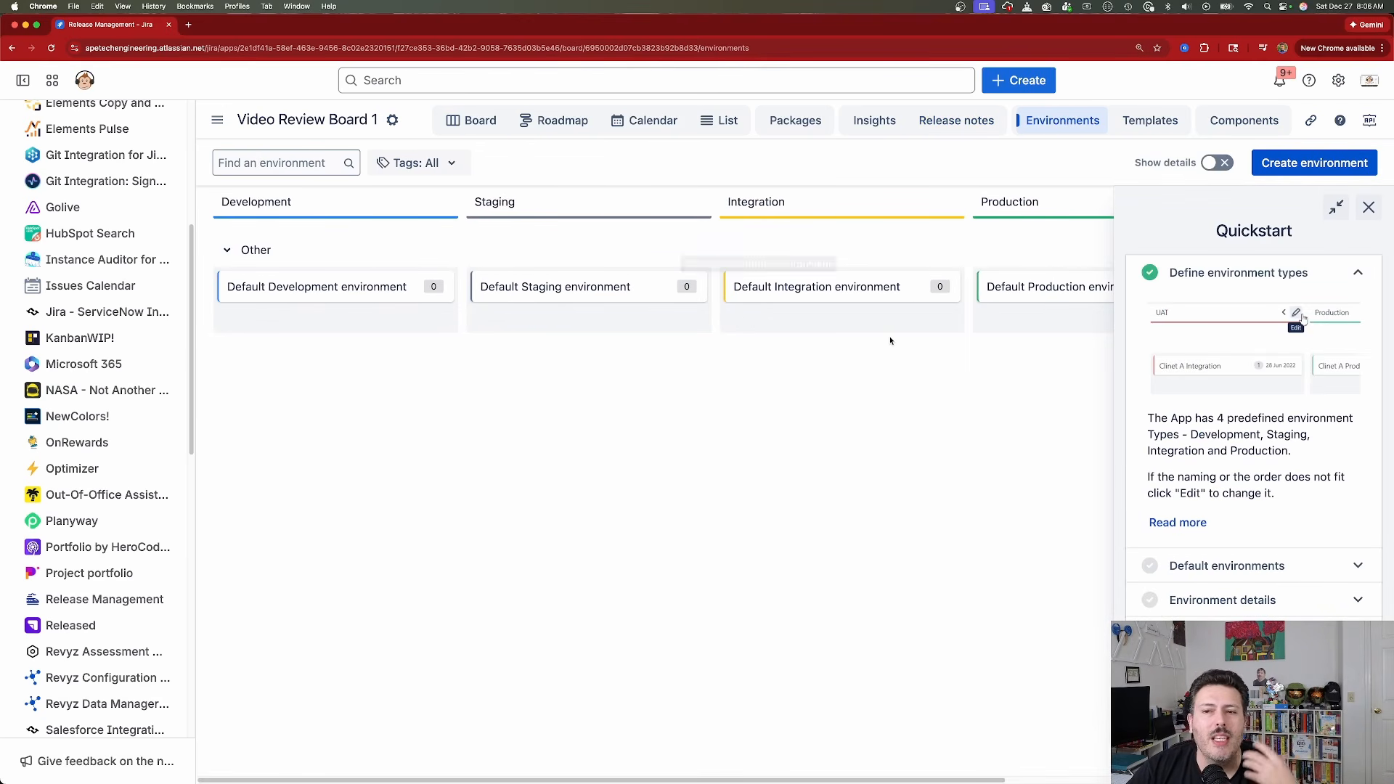
click(1370, 208)
click(1357, 194)
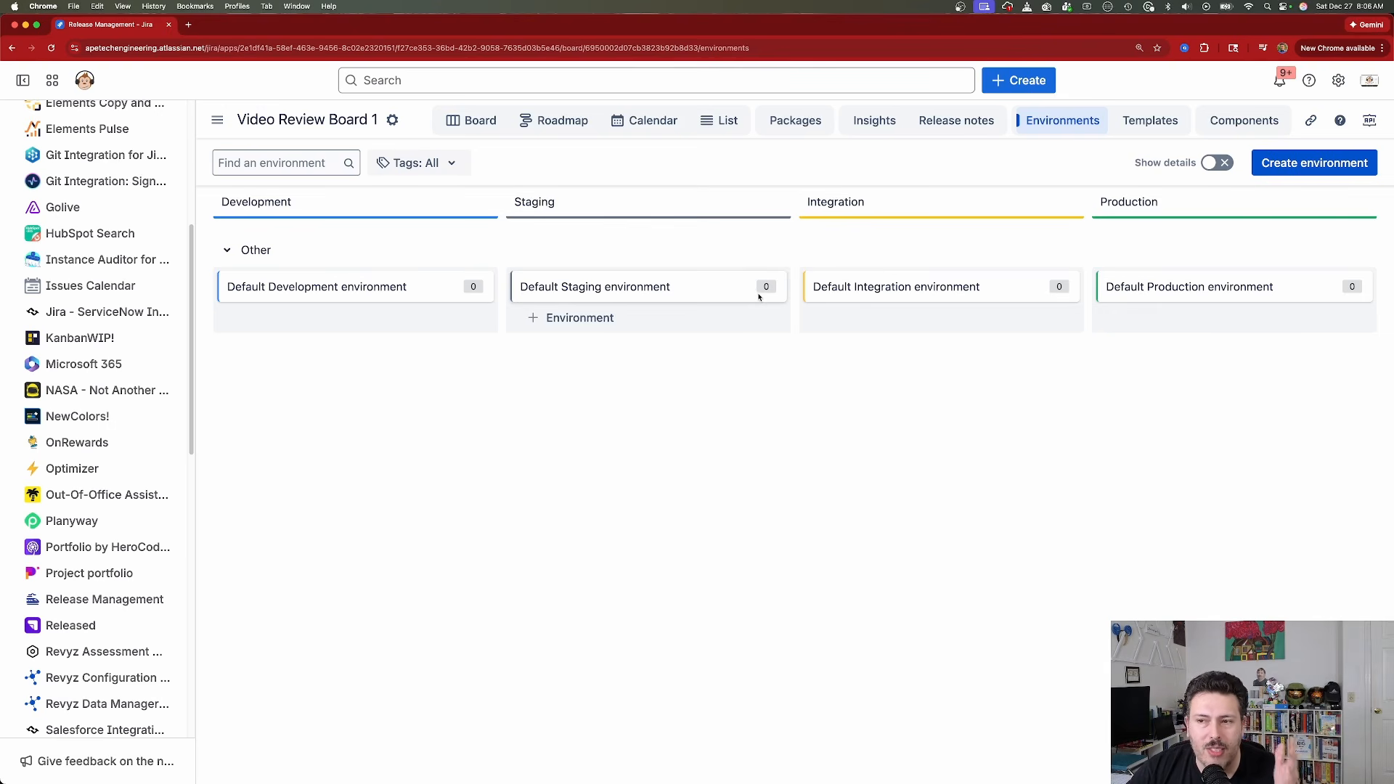
Look through the form for creating a package template, including its versions and milestones, and dismiss it.
click(1150, 121)
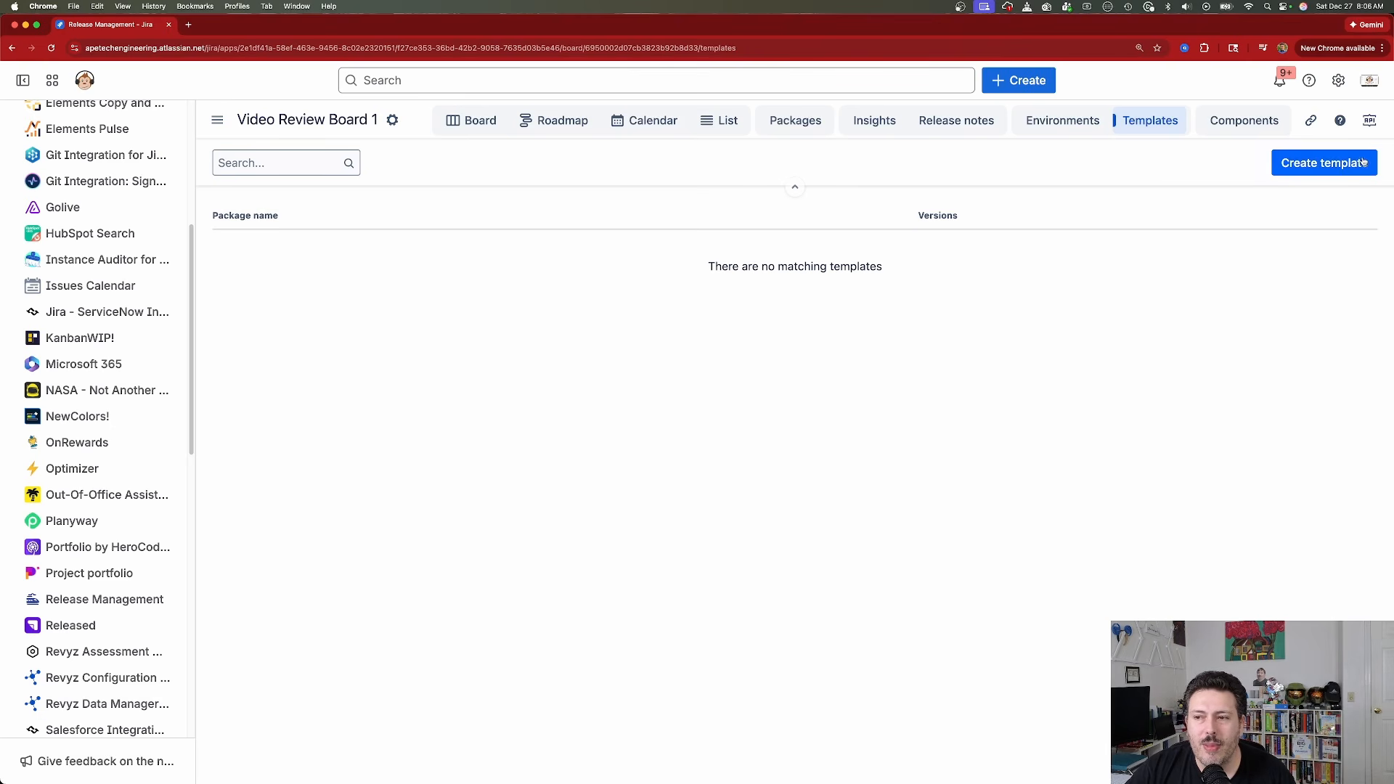
click(1325, 163)
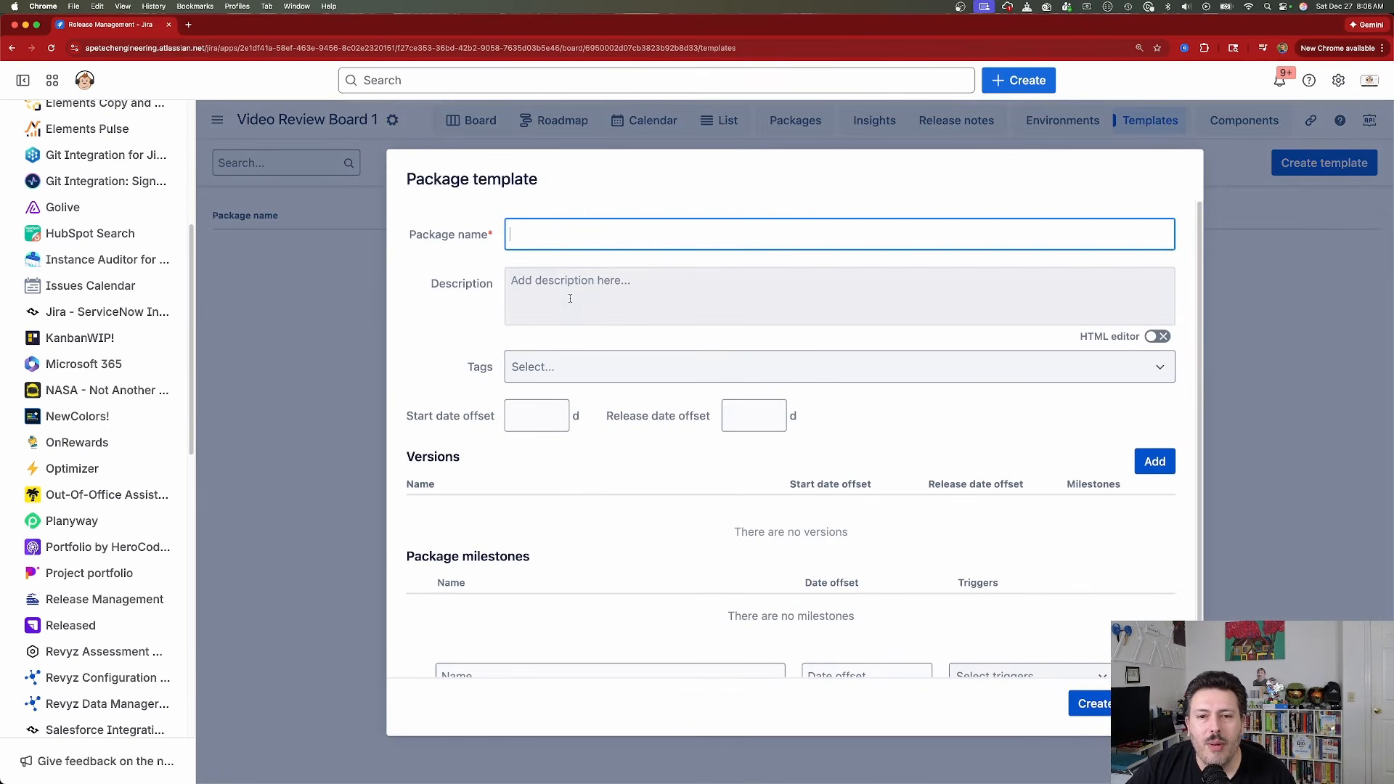
scroll(884, 570, down, 1)
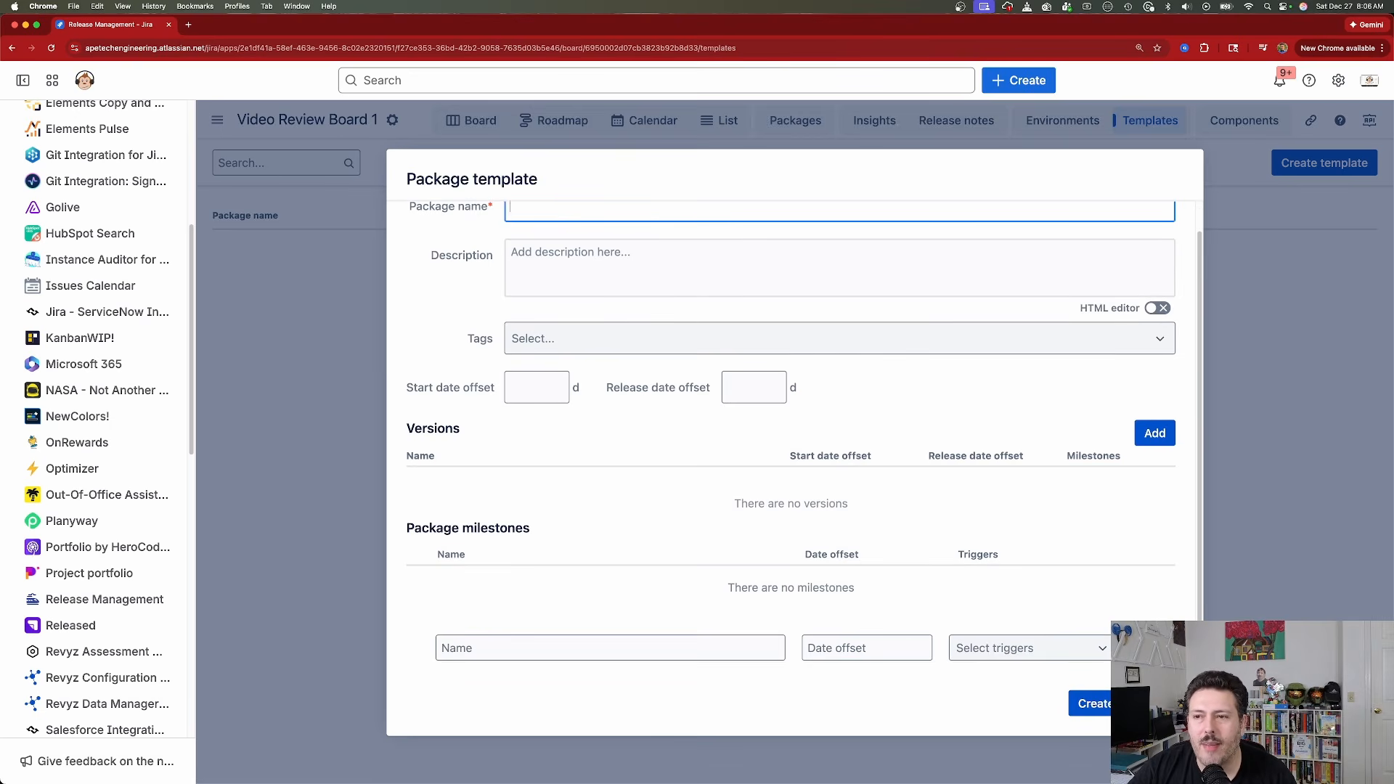
click(1223, 504)
Look at the form for creating a component across projects and cancel it.
click(1236, 124)
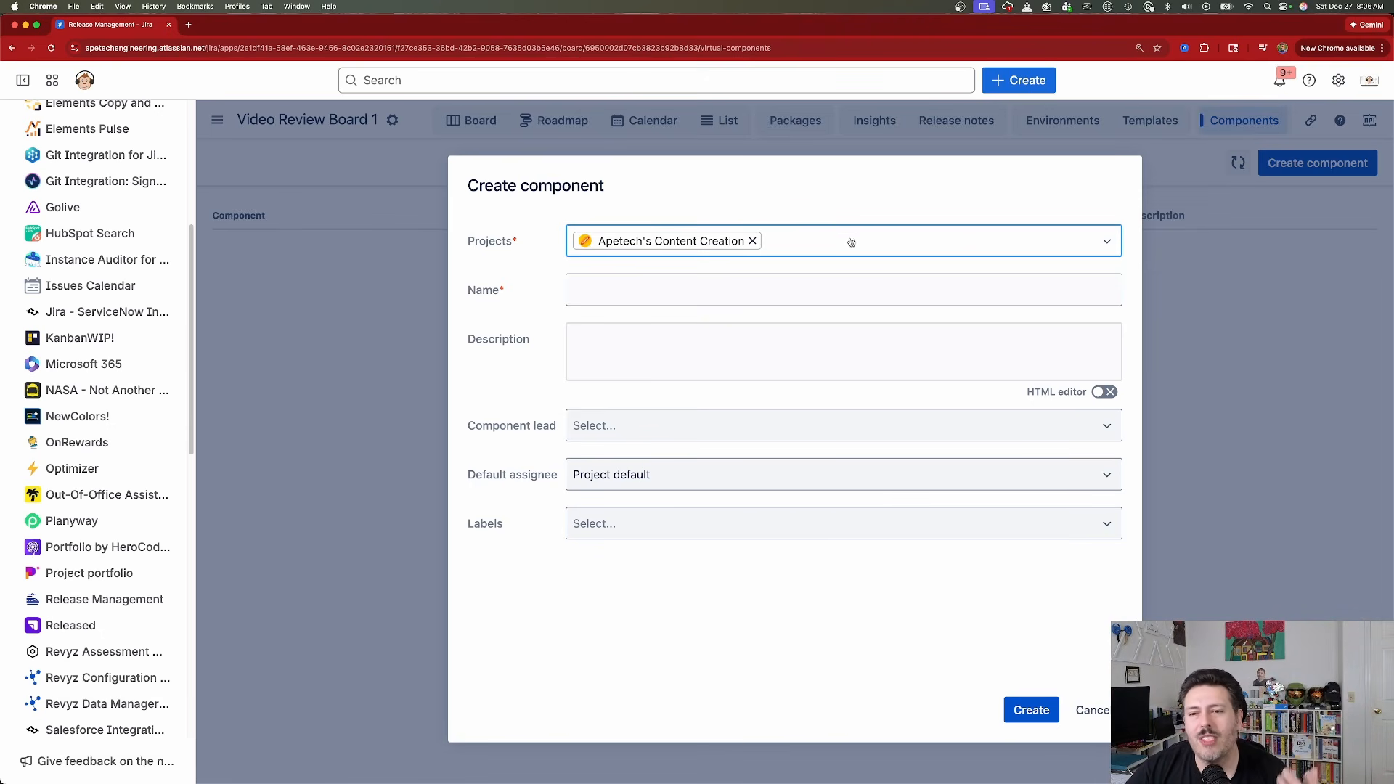
click(1087, 710)
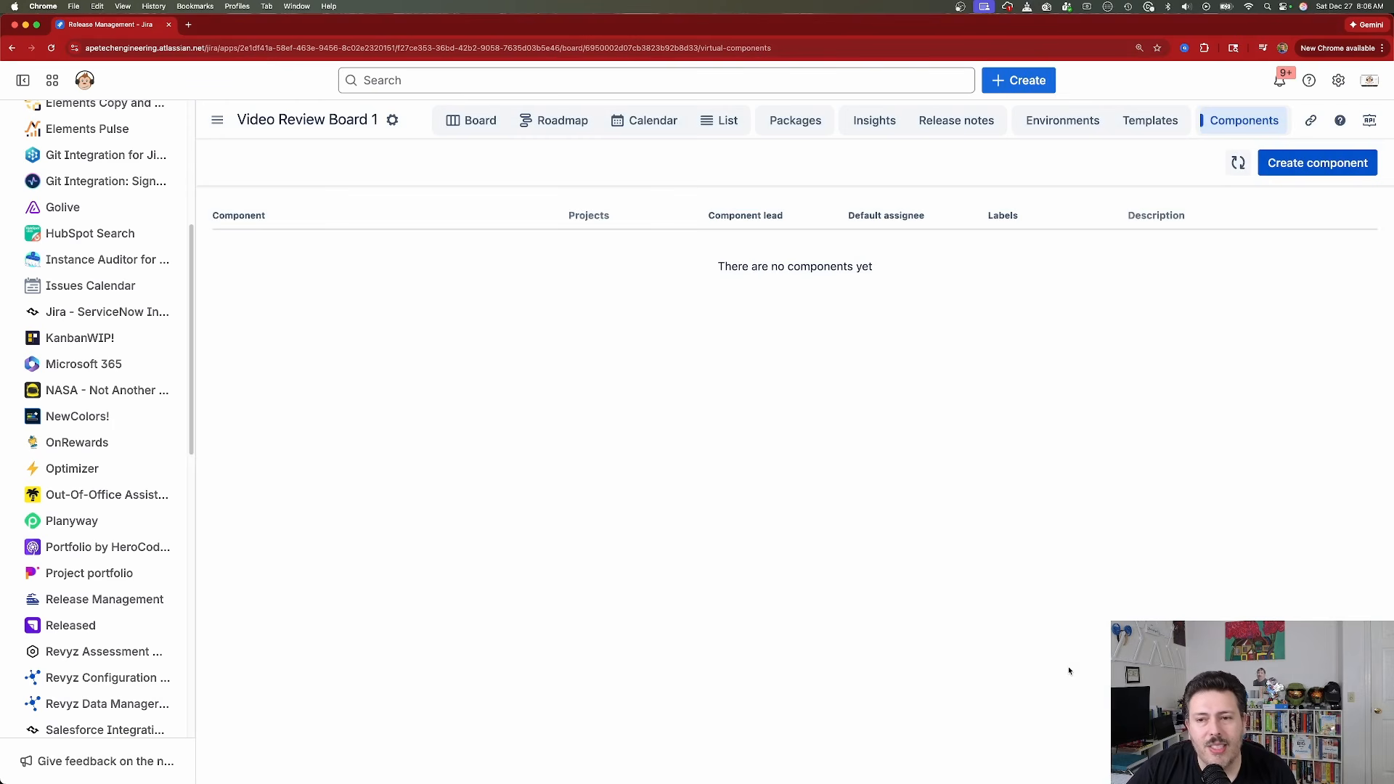